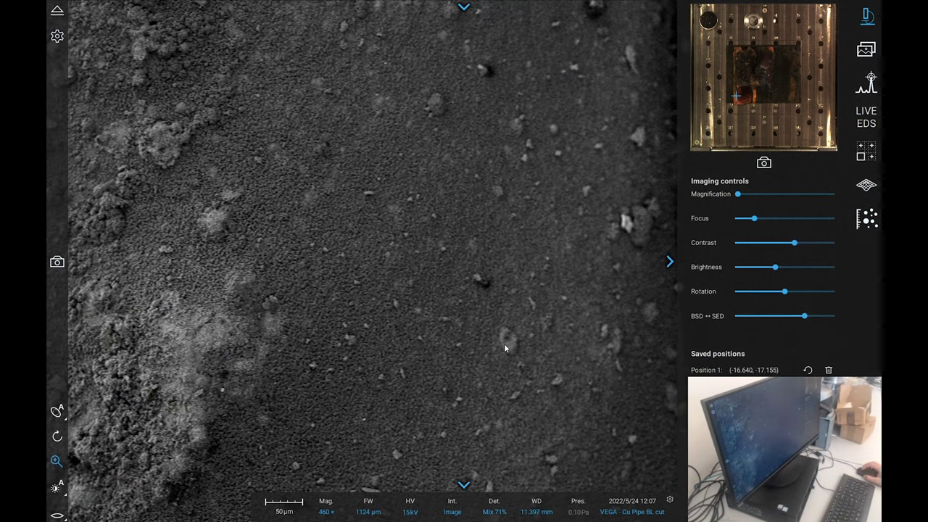
# Zoom to 1800×, auto-adjust brightness and contrast, then zoom back out to about 570×.
pyautogui.scroll(5, 508, 342)
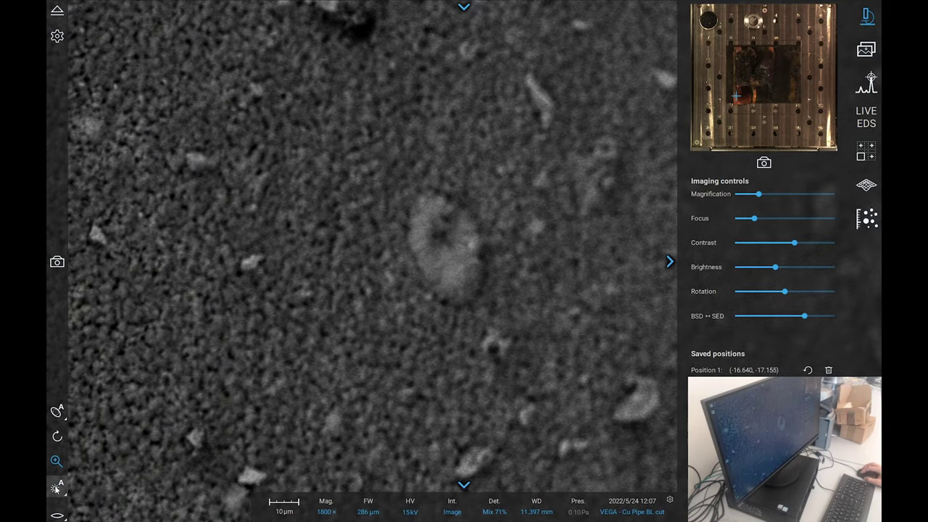
pyautogui.click(57, 487)
pyautogui.scroll(-2, 482, 47)
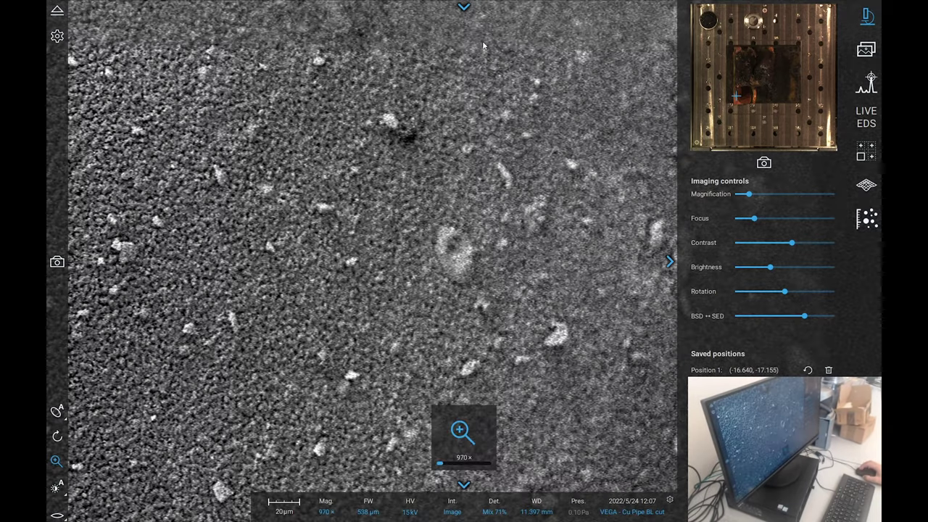
pyautogui.scroll(-2, 483, 42)
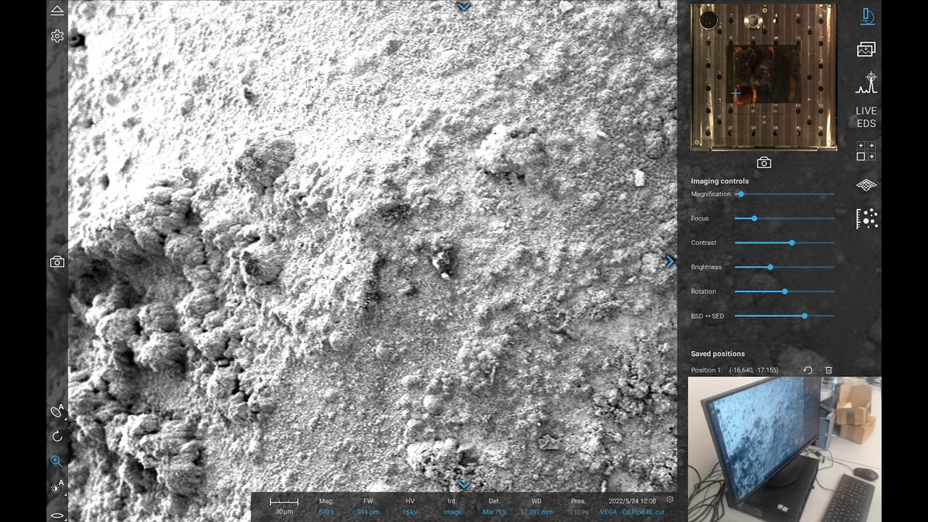
# Zoom to 460× and set the BSD/SED detector mix to 21%.
pyautogui.scroll(-2, 484, 218)
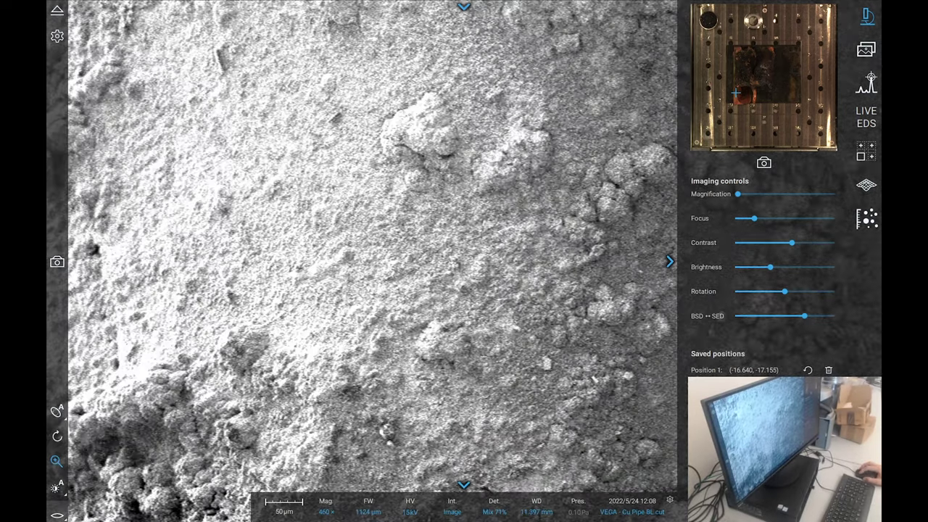
pyautogui.scroll(1, 499, 145)
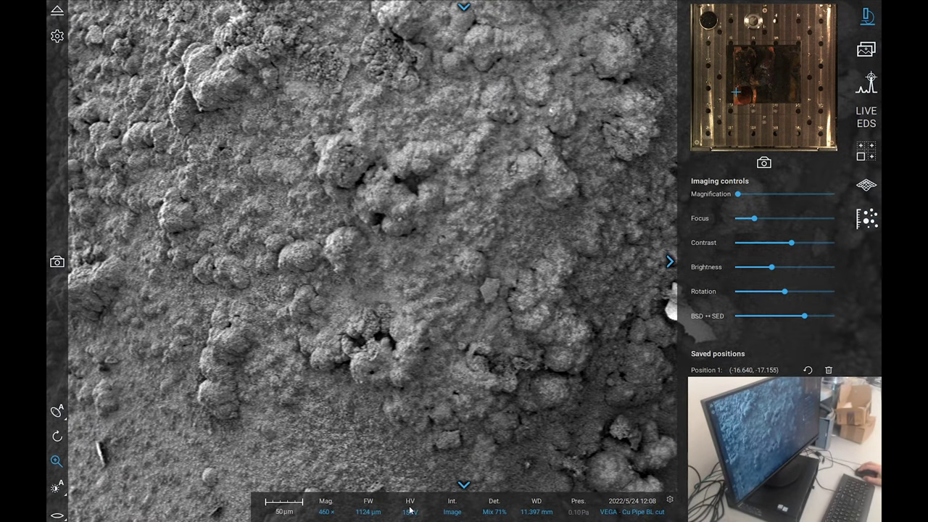
pyautogui.click(758, 316)
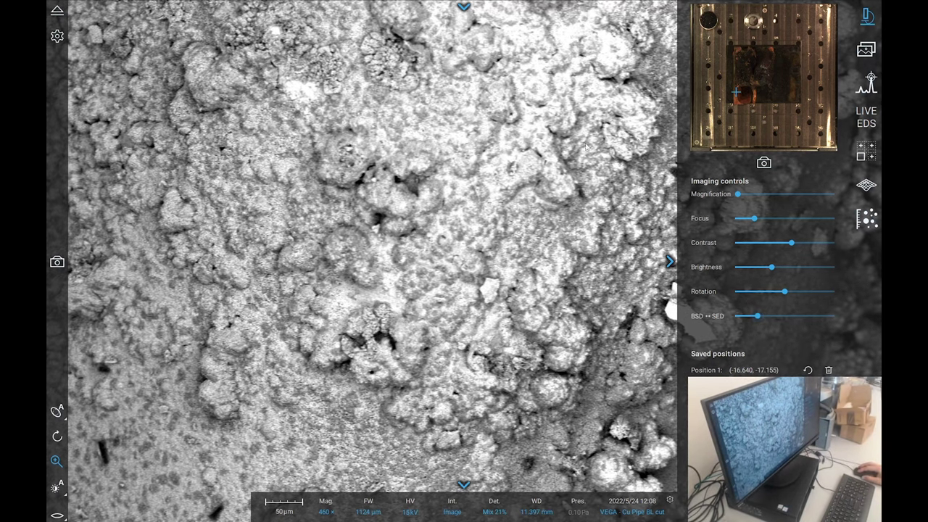
# Move the stage to a different region near the deposit's dark edge.
pyautogui.doubleClick(630, 138)
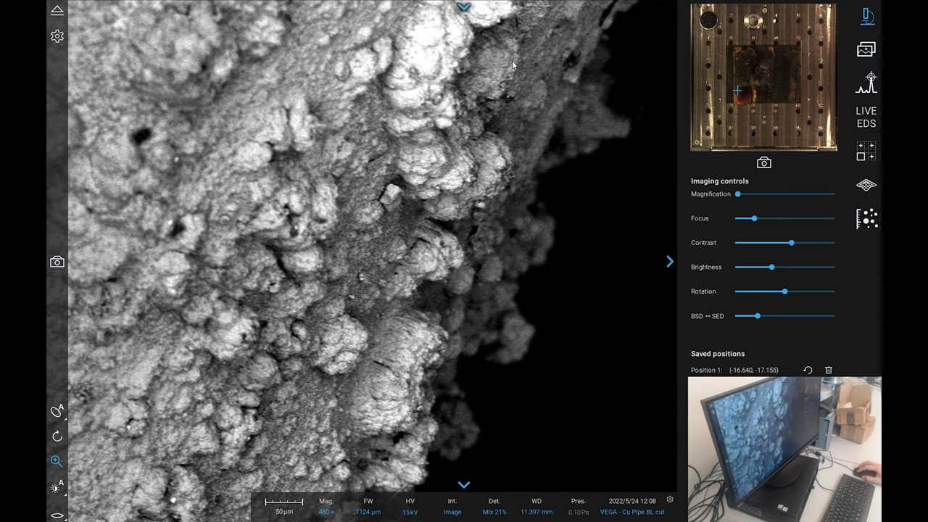
pyautogui.moveTo(513, 65); pyautogui.dragTo(508, 201)
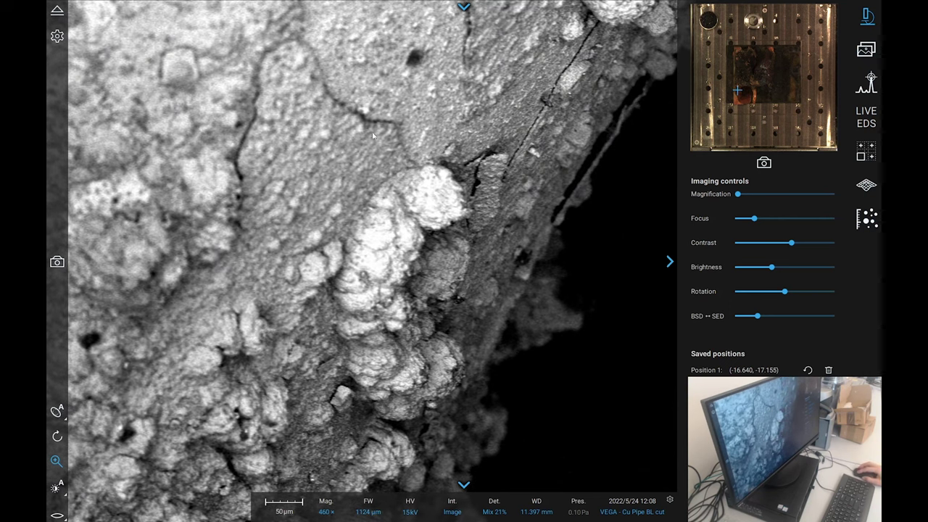
pyautogui.moveTo(538, 55); pyautogui.dragTo(500, 308)
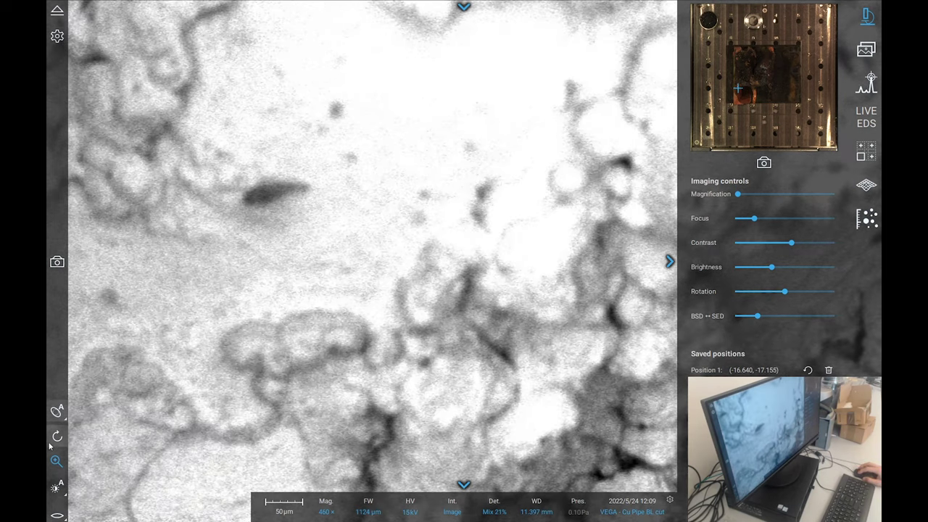
# Auto-adjust brightness and contrast, return to full frame, and shift the stage right toward the crater.
pyautogui.click(57, 487)
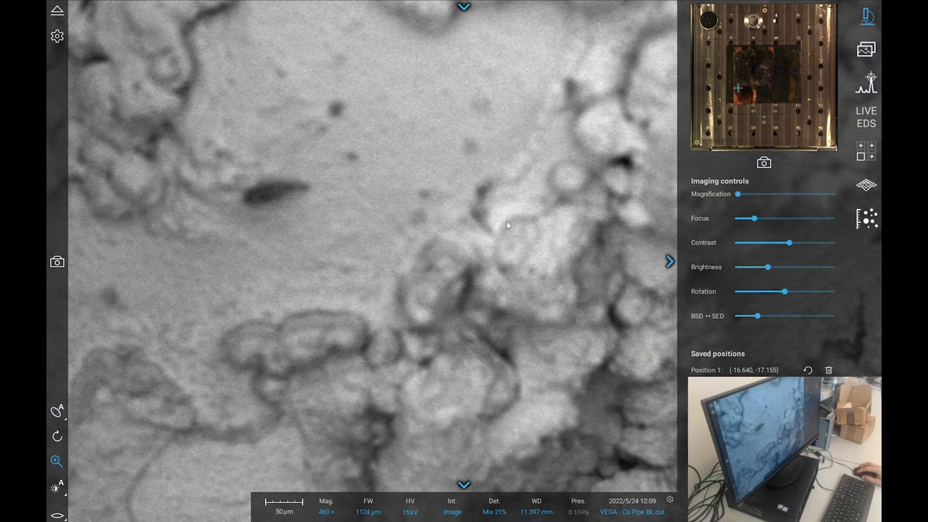
pyautogui.moveTo(506, 223); pyautogui.dragTo(456, 262)
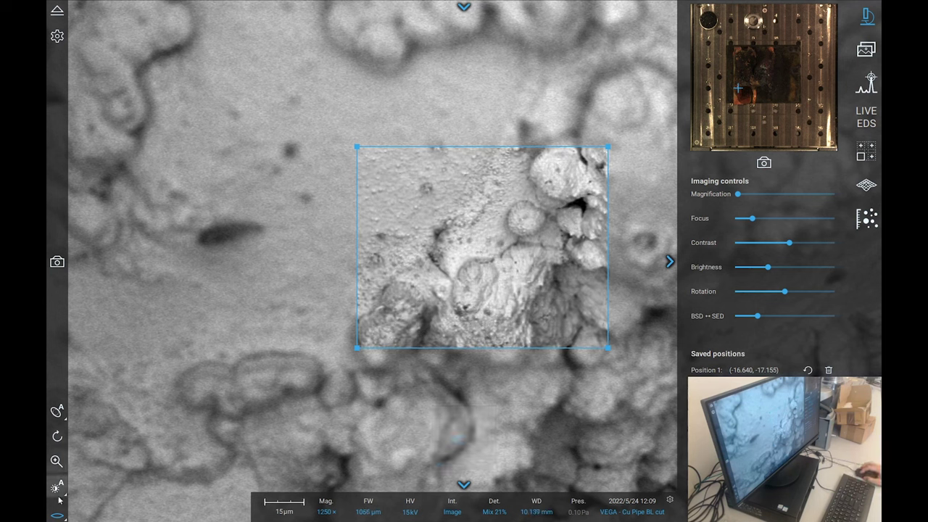
pyautogui.click(57, 462)
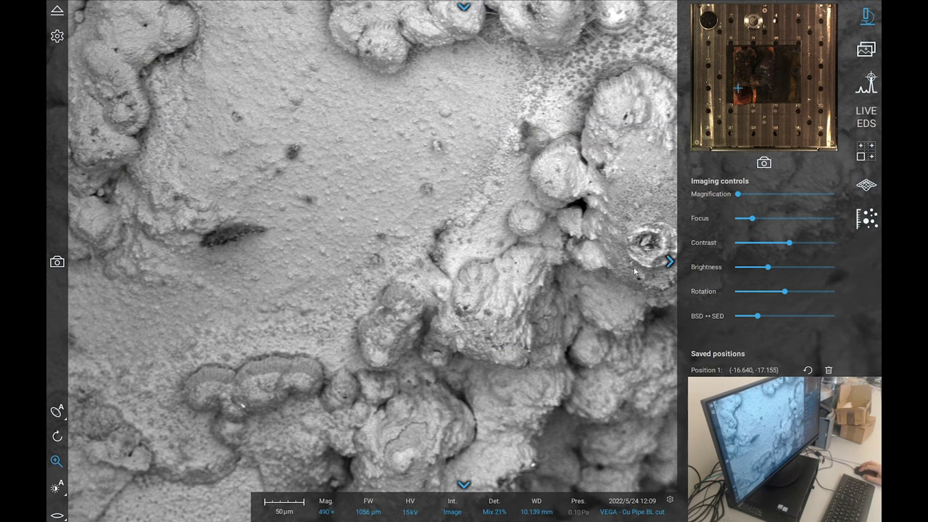
pyautogui.click(667, 261)
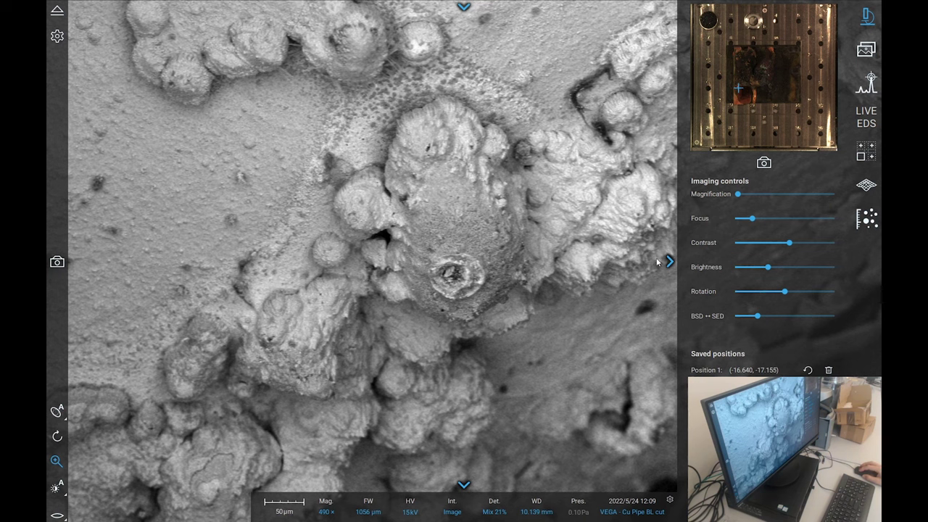
# Zoom to 2650× on the round crater and centre it in the view.
pyautogui.scroll(5, 455, 288)
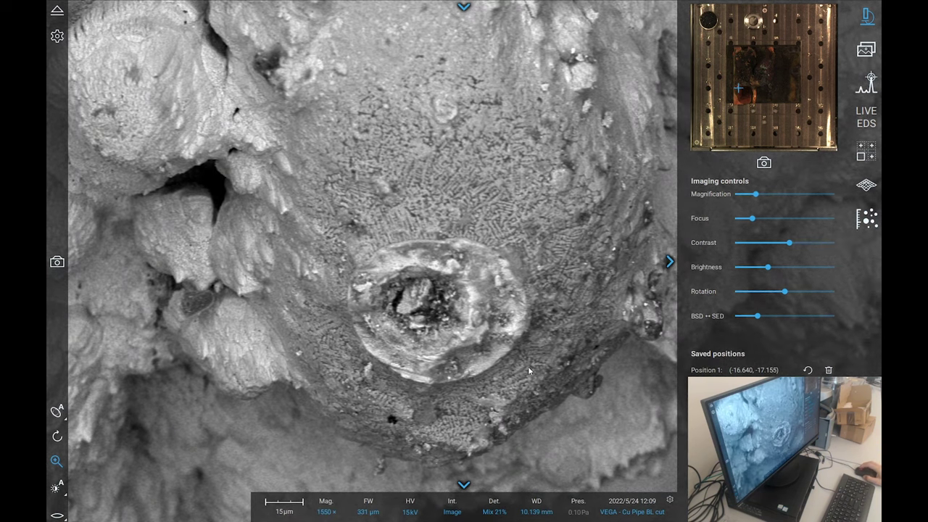
pyautogui.scroll(2, 518, 345)
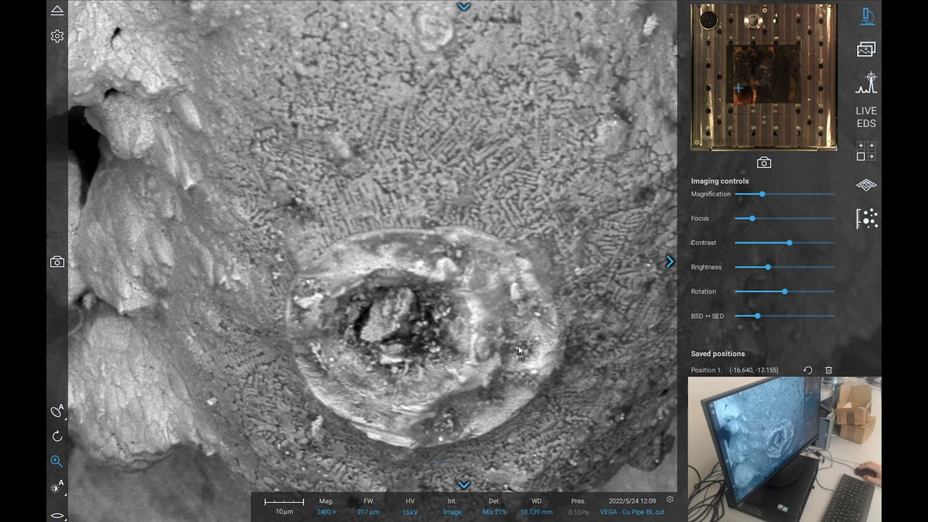
pyautogui.scroll(1, 518, 350)
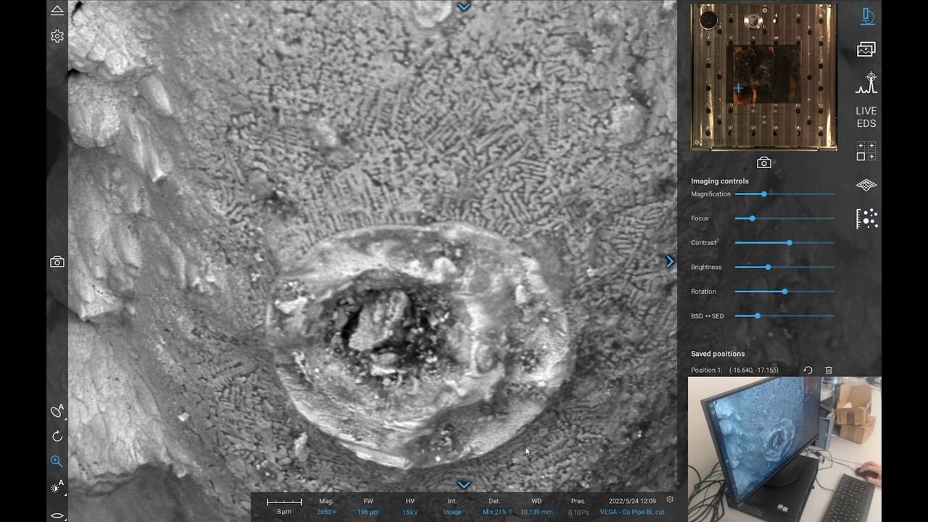
pyautogui.moveTo(426, 367); pyautogui.dragTo(477, 265)
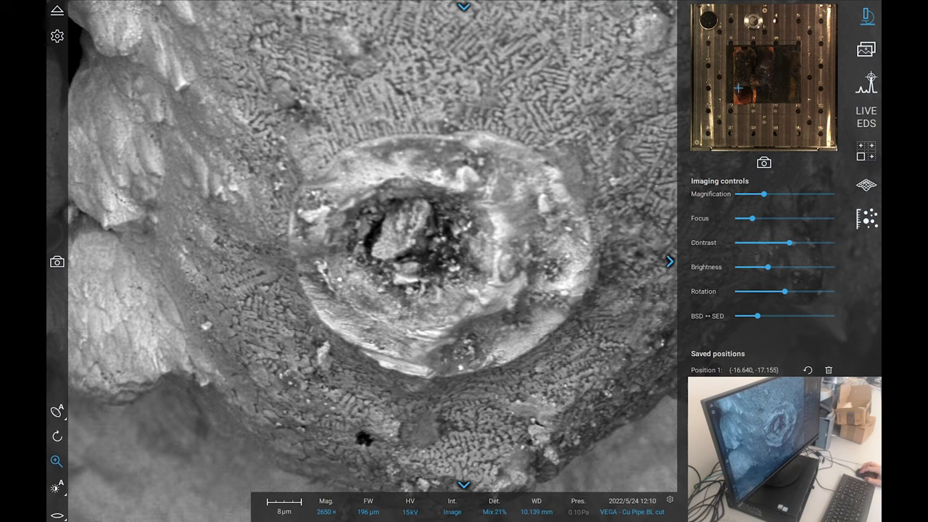
pyautogui.click(449, 511)
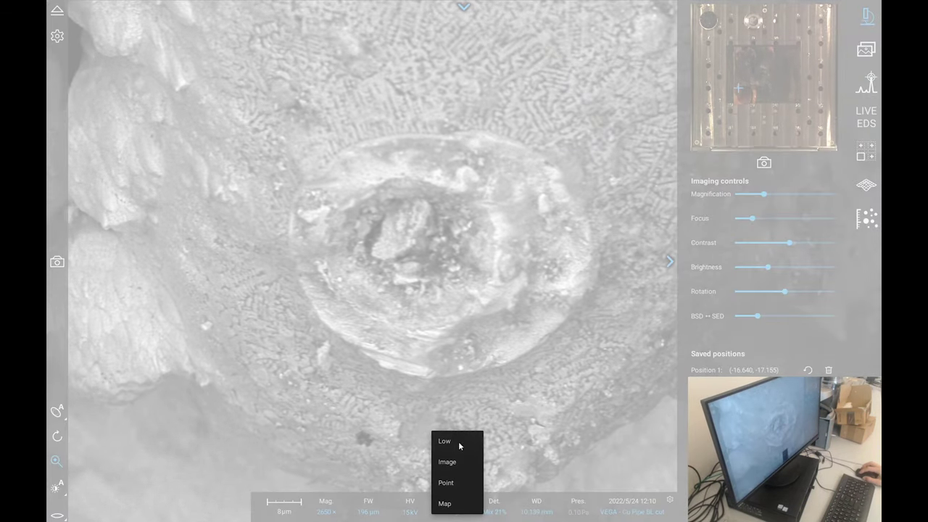
# Set the beam intensity to Point.
pyautogui.click(458, 483)
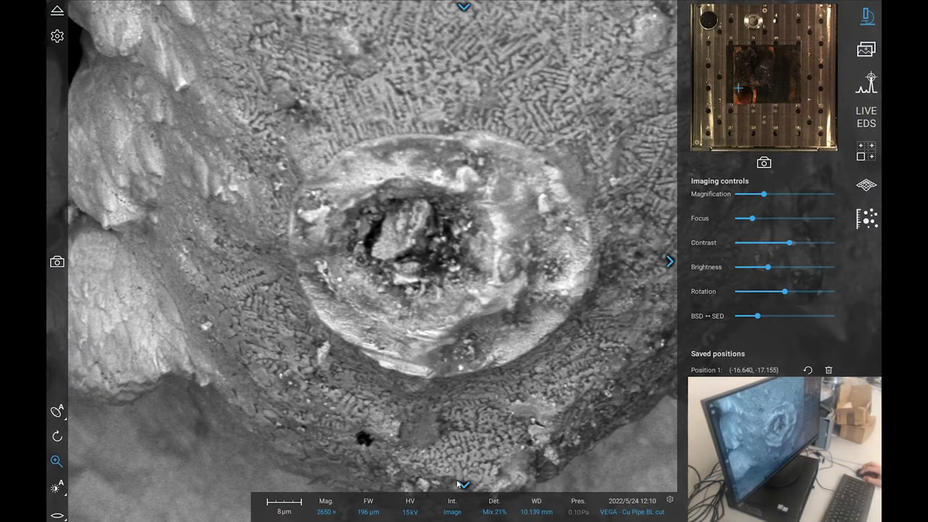
pyautogui.click(457, 493)
pyautogui.click(455, 472)
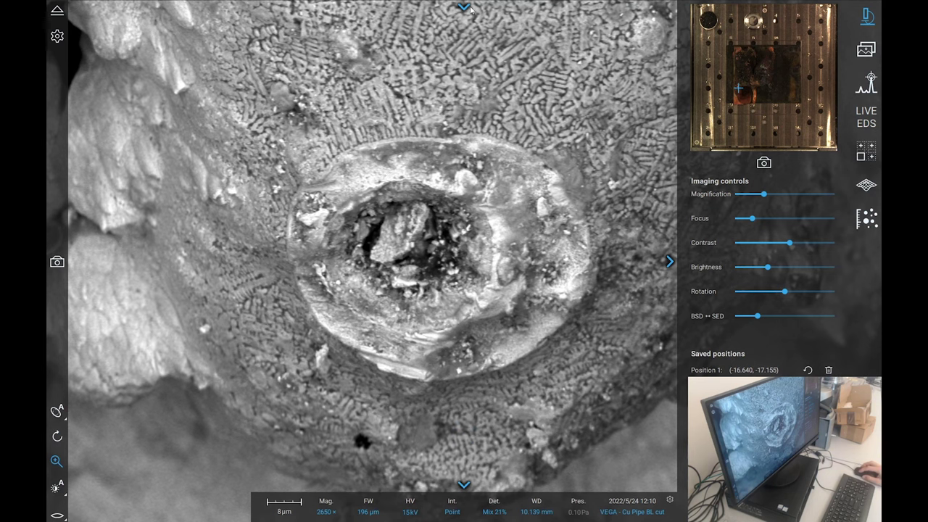
# Set acquisition to 7680×4800 scan size with HIGH averaging and hide the imaging controls panel.
pyautogui.click(464, 7)
pyautogui.click(488, 298)
pyautogui.click(540, 299)
pyautogui.click(466, 273)
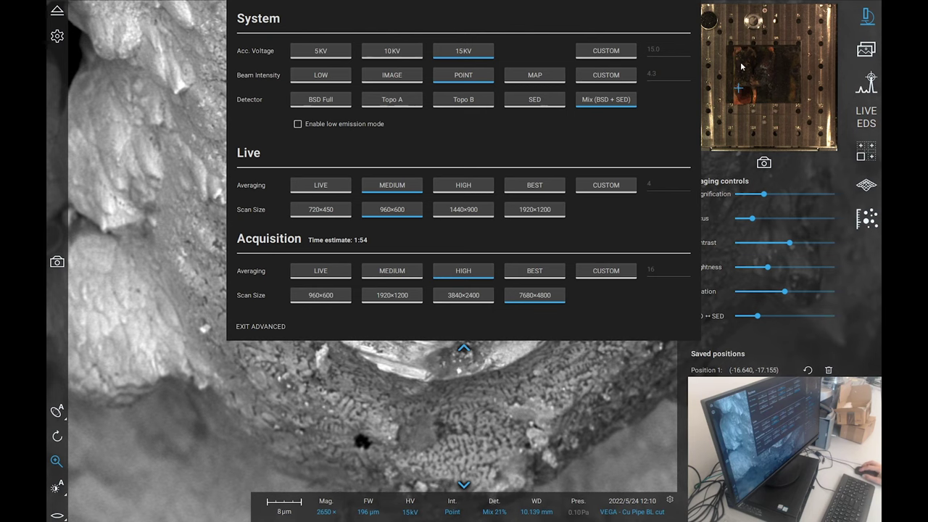
pyautogui.click(211, 398)
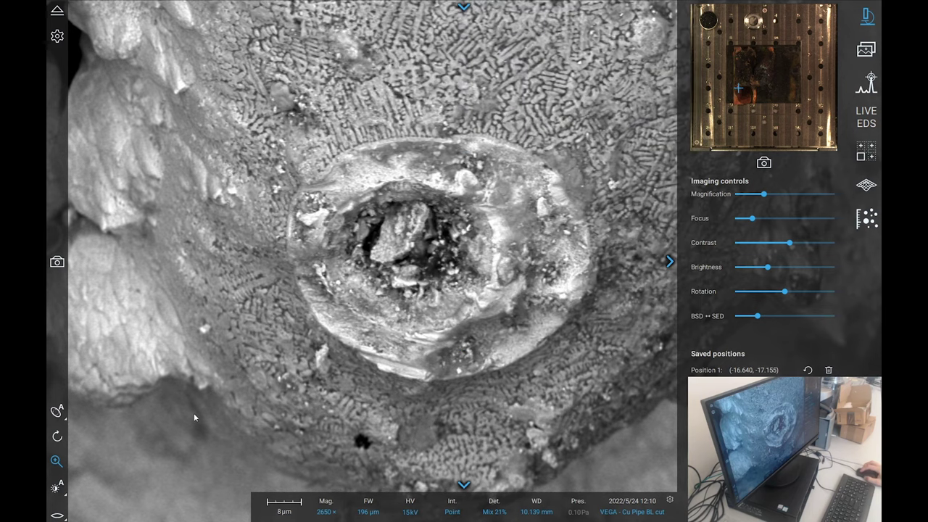
pyautogui.click(670, 261)
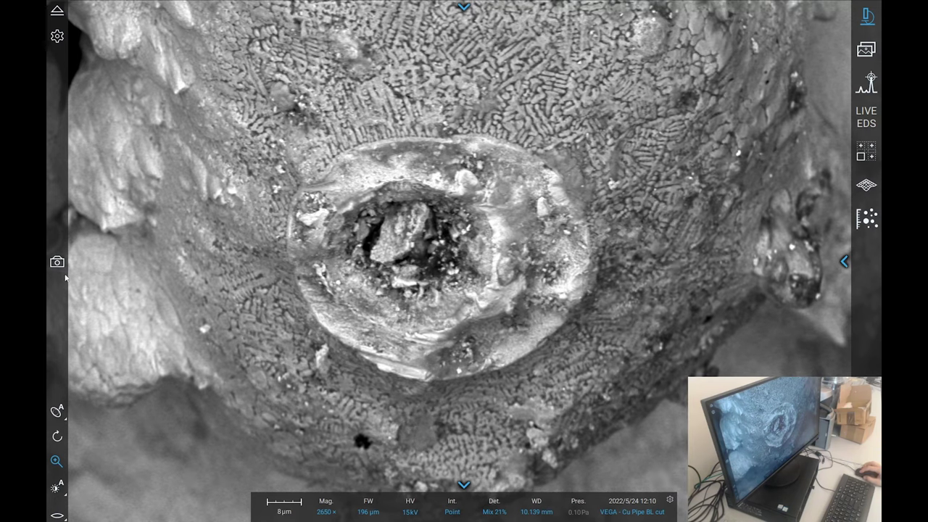
# Acquire a high-resolution 2650× crater image, saved as VEGA - Cu Pipe BL cut25.tiff.
pyautogui.click(57, 263)
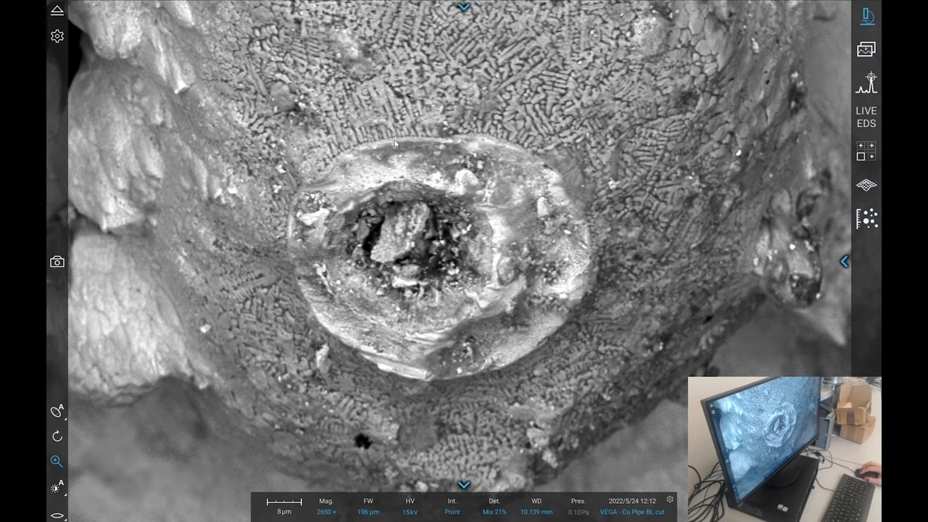
# Update saved Position 1 and measure across the crater (about 67.22 µm).
pyautogui.click(844, 261)
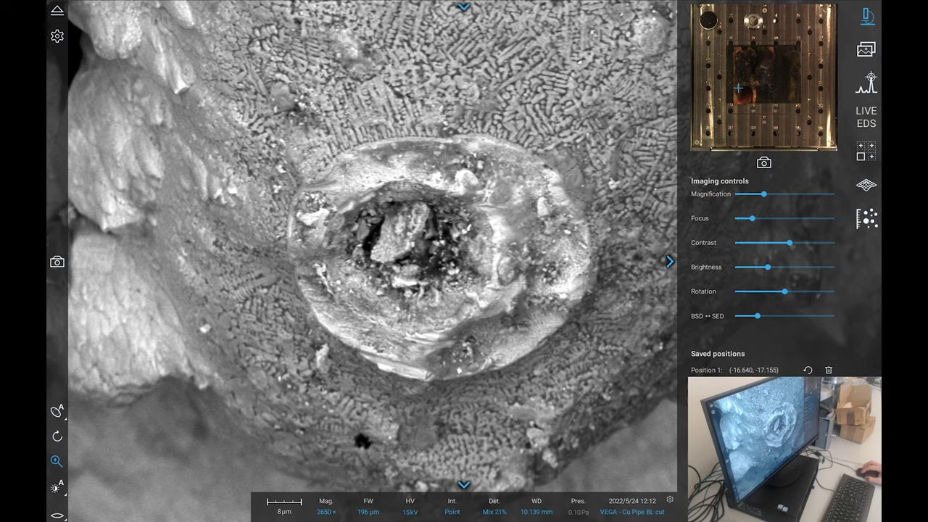
pyautogui.click(809, 370)
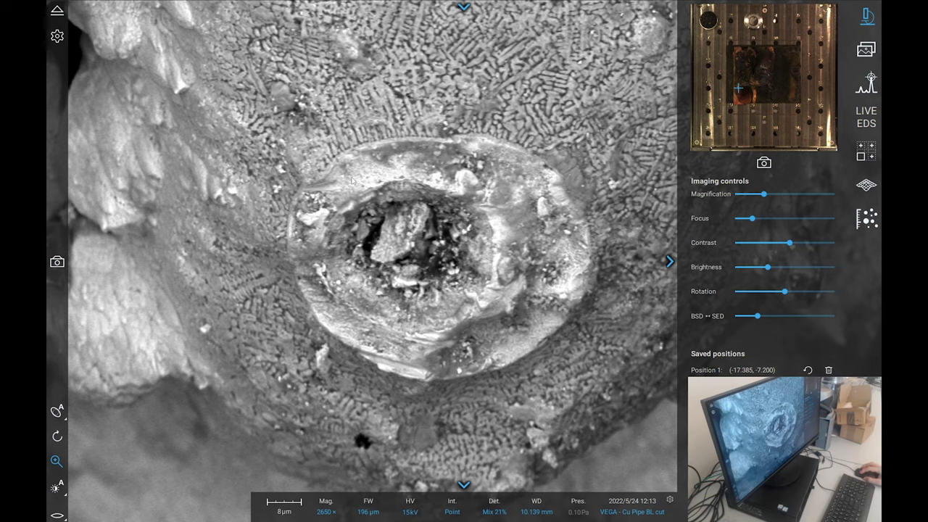
pyautogui.moveTo(333, 165); pyautogui.dragTo(541, 348)
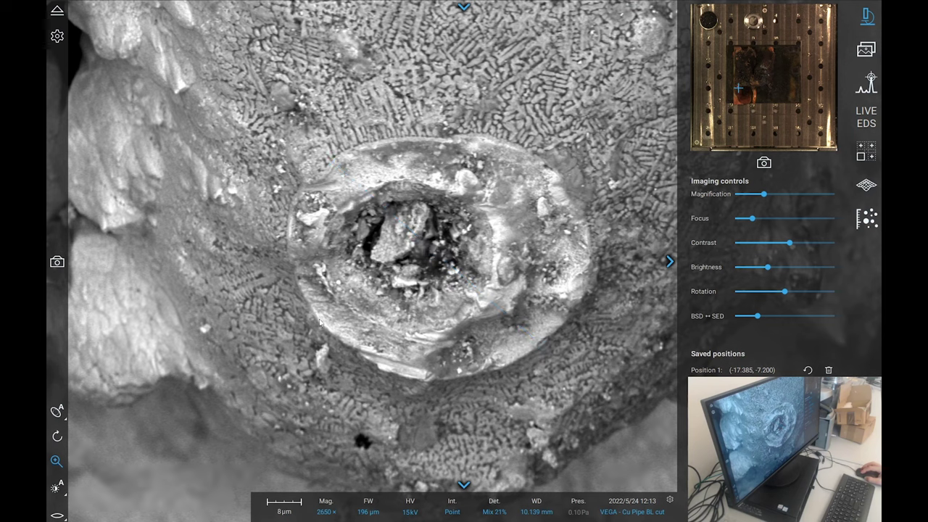
pyautogui.moveTo(318, 319); pyautogui.dragTo(578, 203)
# Compare full SED and full BSD signals, auto-adjusting brightness and contrast for each.
pyautogui.moveTo(757, 315); pyautogui.dragTo(871, 317)
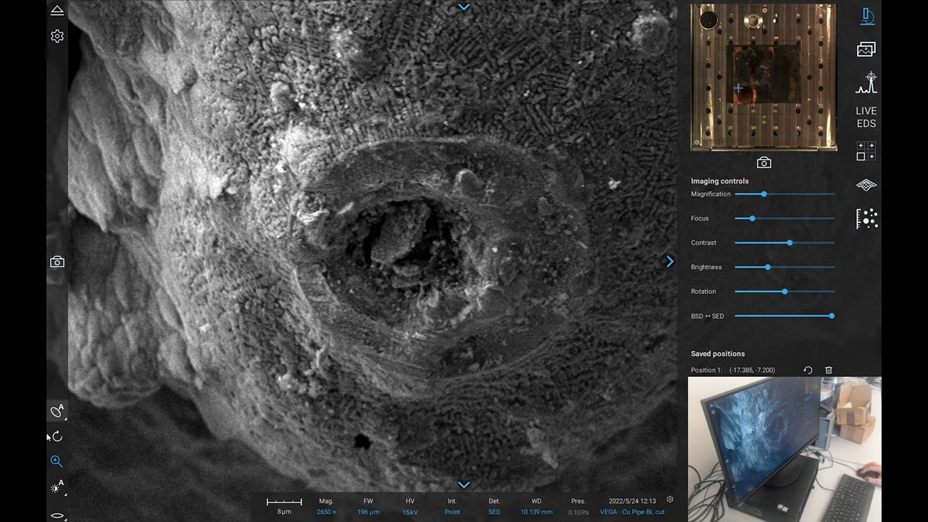
pyautogui.click(56, 488)
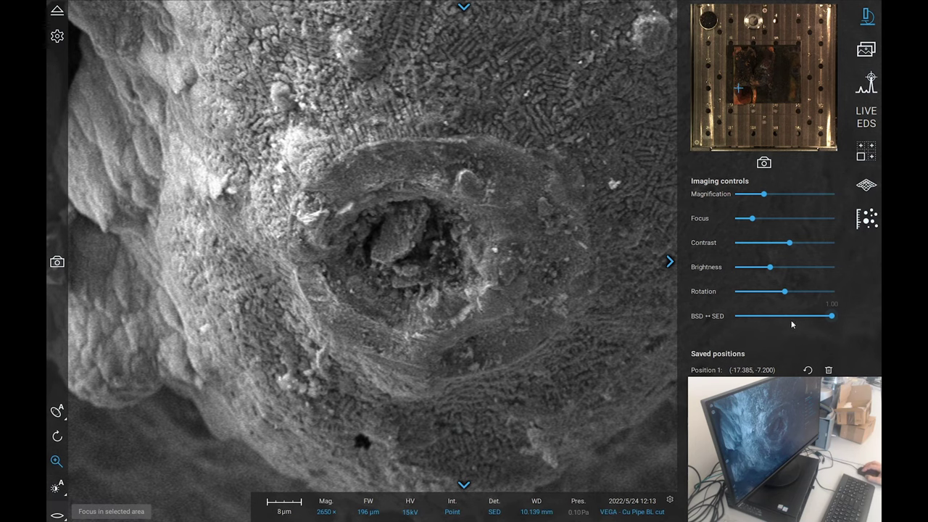
pyautogui.moveTo(832, 316); pyautogui.dragTo(713, 319)
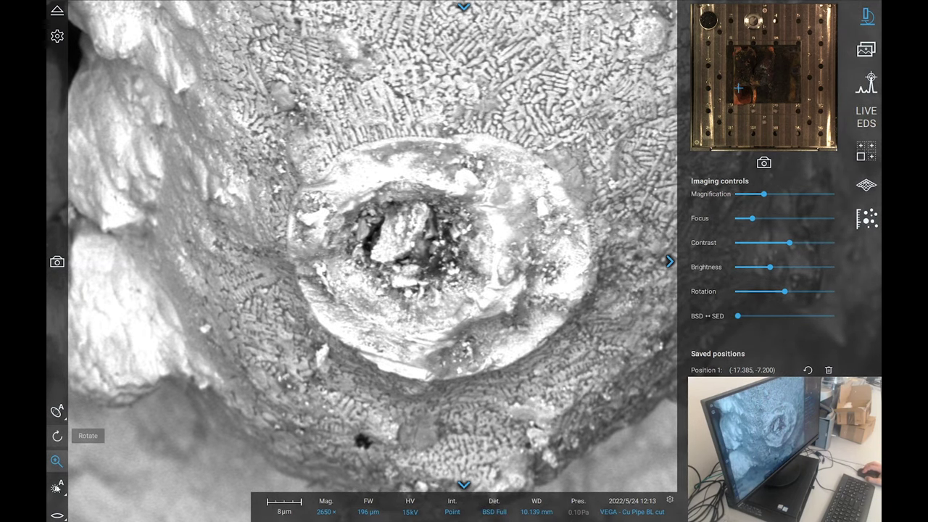
pyautogui.click(55, 488)
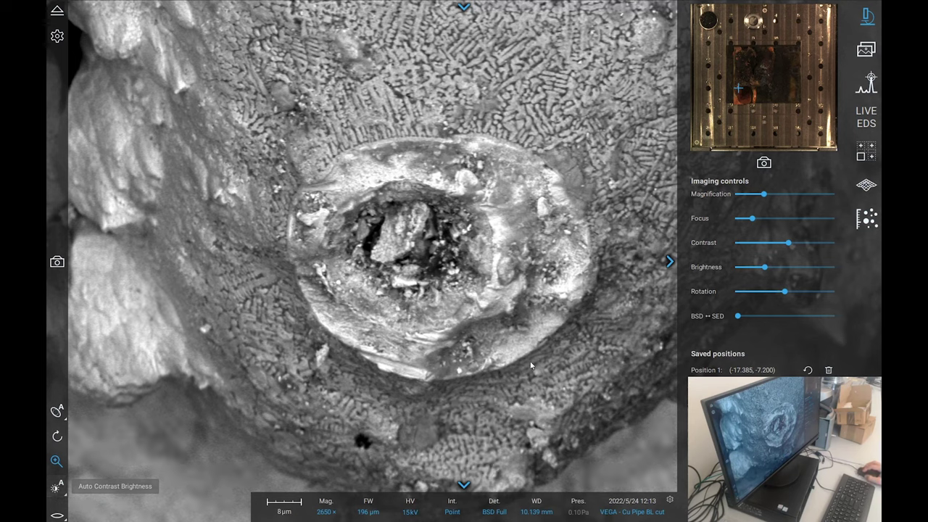
# Pan the crater rim into view and zoom to 11500×.
pyautogui.click(668, 263)
pyautogui.click(839, 259)
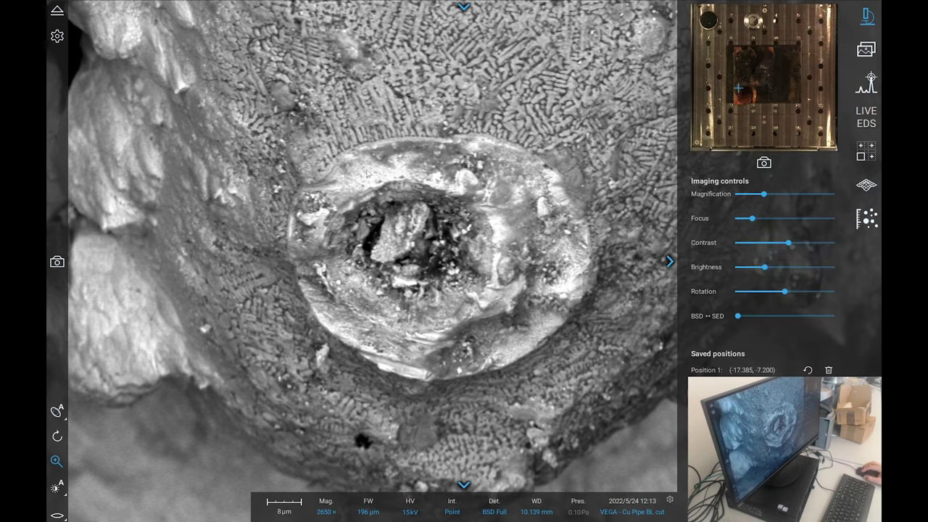
pyautogui.moveTo(366, 172); pyautogui.dragTo(453, 289)
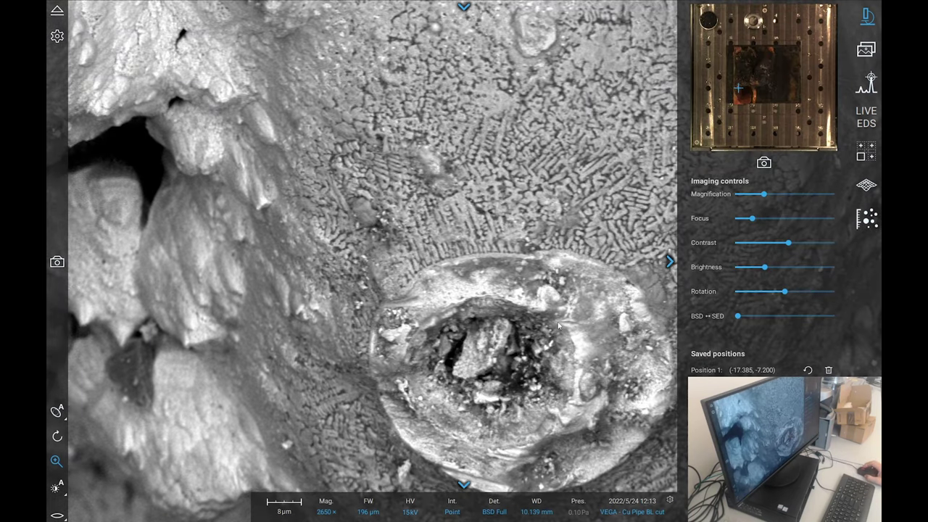
pyautogui.scroll(5, 555, 319)
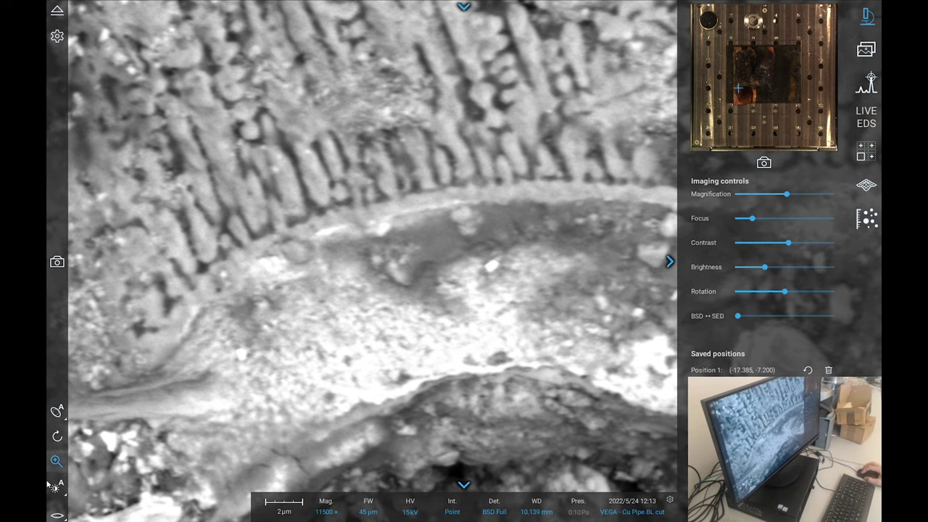
# Autofocus the 11500× rim view and auto-balance brightness and contrast.
pyautogui.click(57, 515)
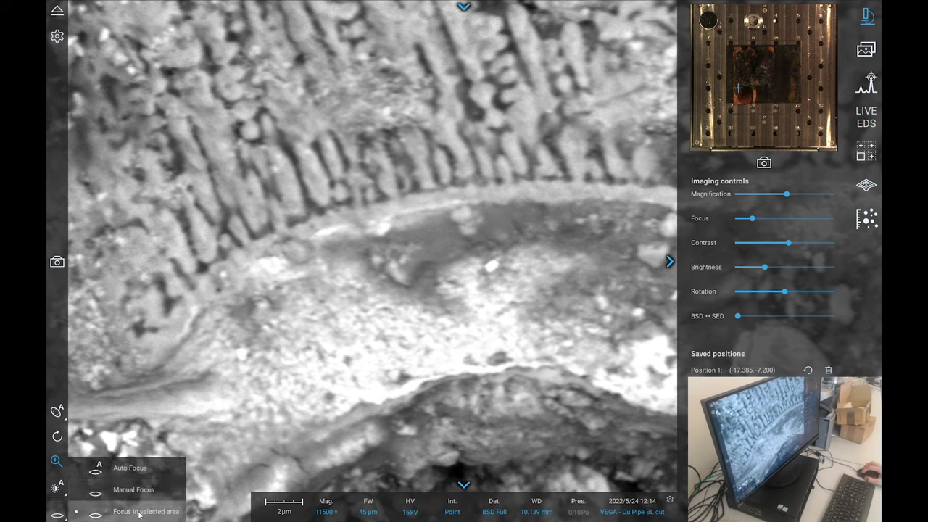
pyautogui.click(140, 471)
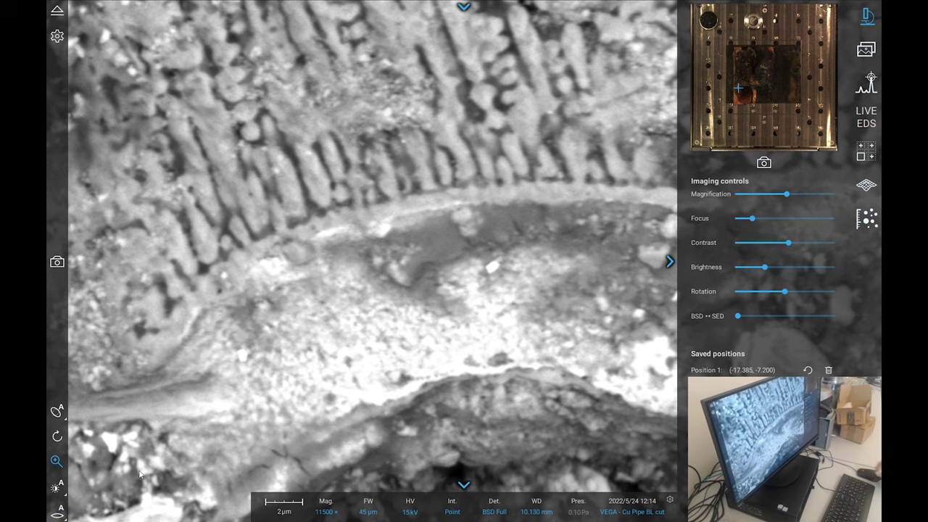
pyautogui.click(58, 487)
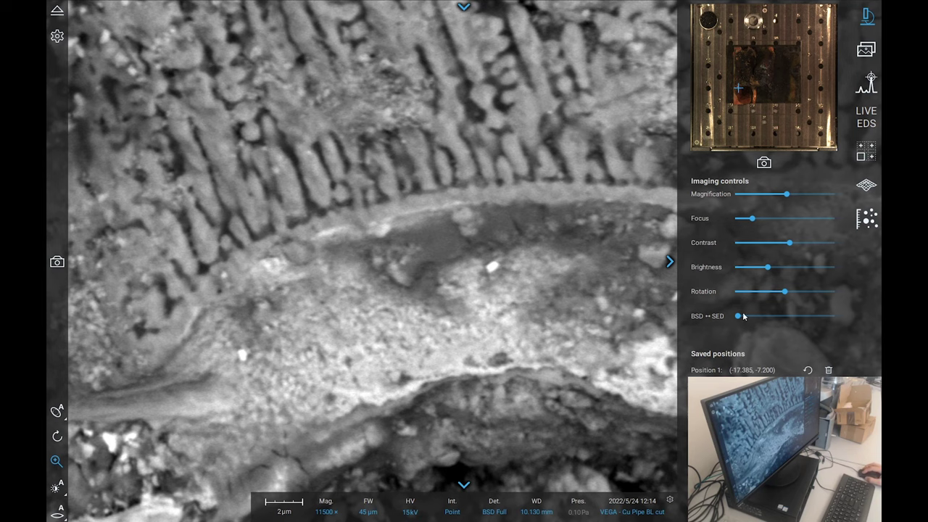
# Switch the detector fully to SED, rebalance, and brighten the image slightly.
pyautogui.moveTo(738, 316); pyautogui.dragTo(844, 316)
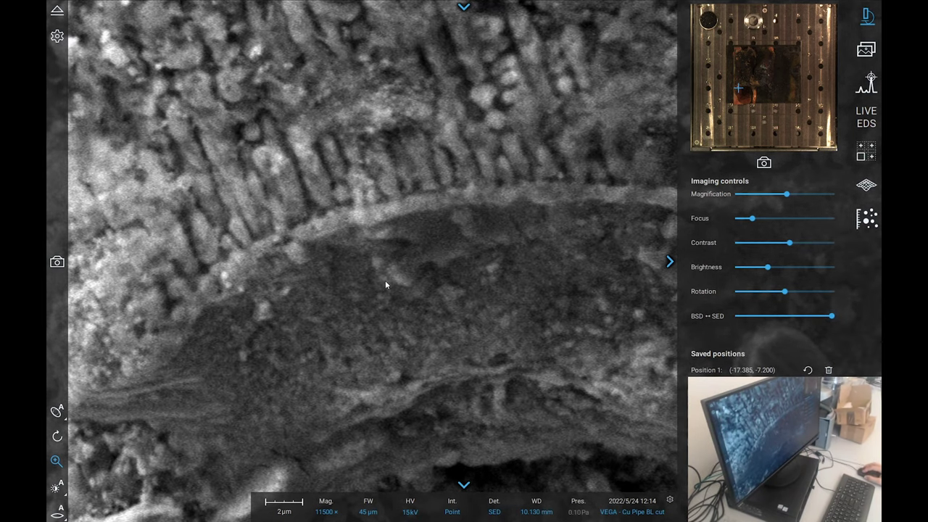
pyautogui.click(58, 489)
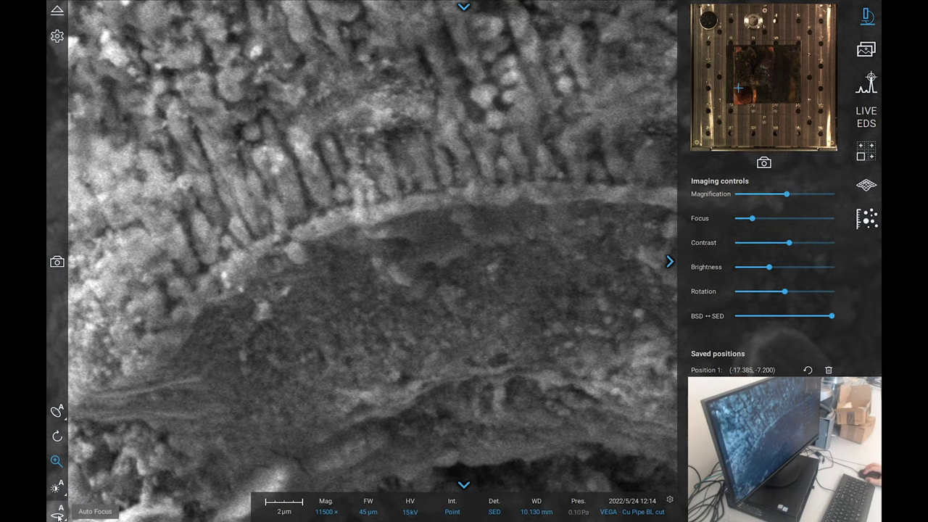
pyautogui.moveTo(769, 268); pyautogui.dragTo(789, 247)
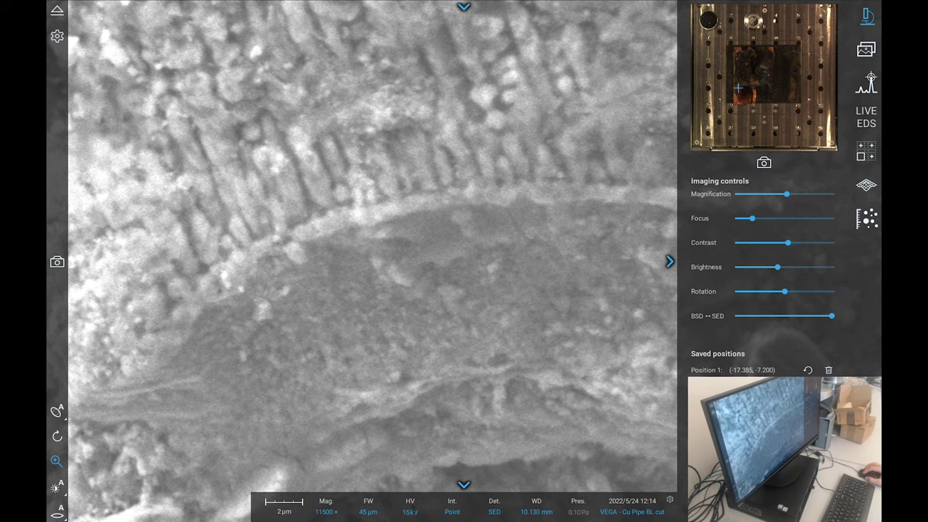
# Lower the accelerating voltage to 10 kV and set beam intensity to Image.
pyautogui.click(411, 508)
pyautogui.click(413, 481)
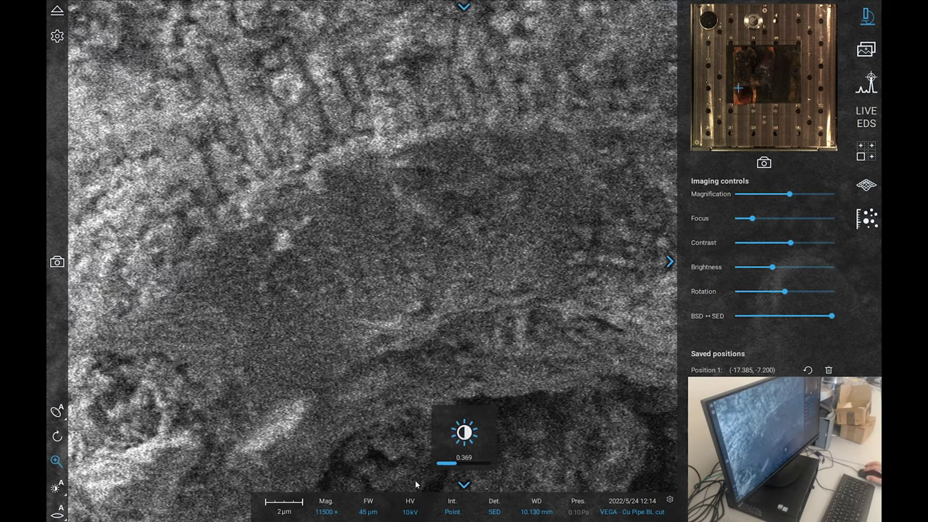
pyautogui.click(452, 507)
pyautogui.click(451, 467)
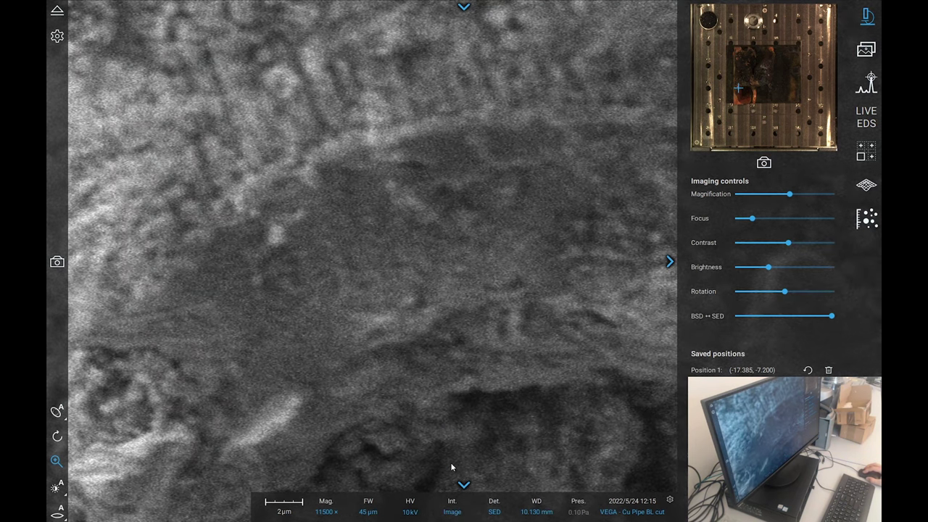
# Refocus within a selected area on the dendrites, giving a 10.085 mm working distance.
pyautogui.click(61, 517)
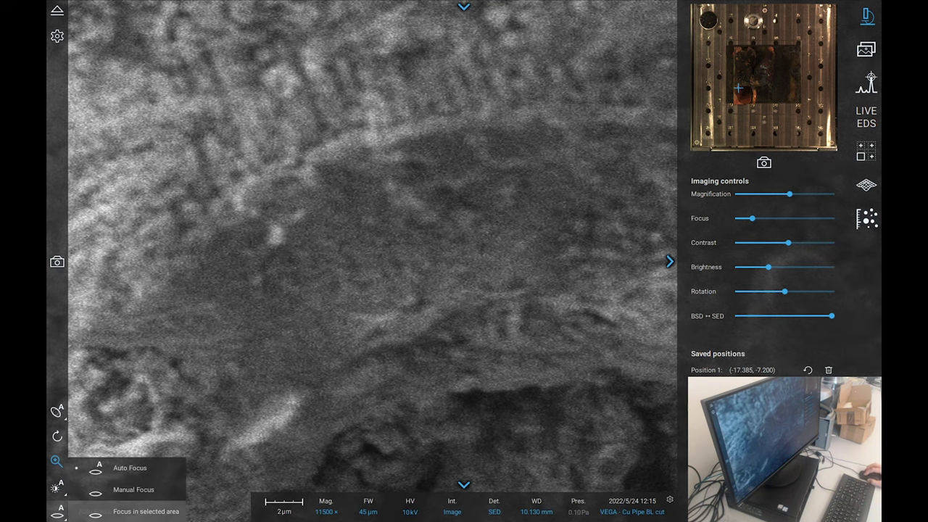
pyautogui.click(137, 511)
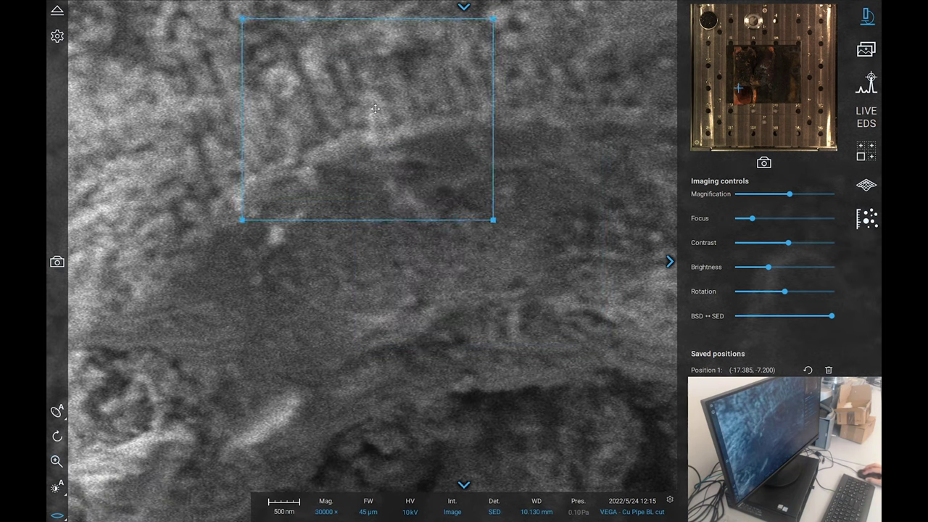
pyautogui.moveTo(473, 138); pyautogui.dragTo(428, 156)
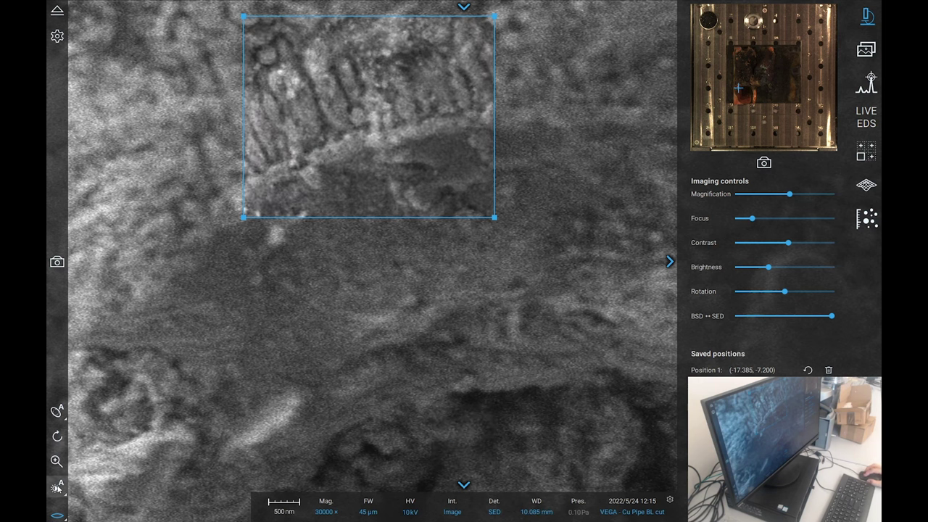
# Auto-balance brightness and contrast, fine-tune brightness to about 0.38, and return to the full rim view.
pyautogui.click(56, 488)
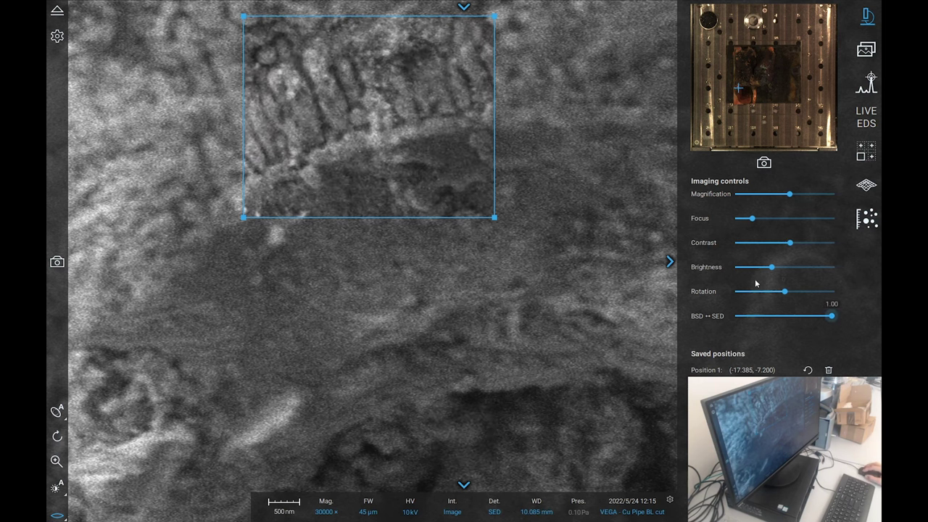
pyautogui.click(775, 267)
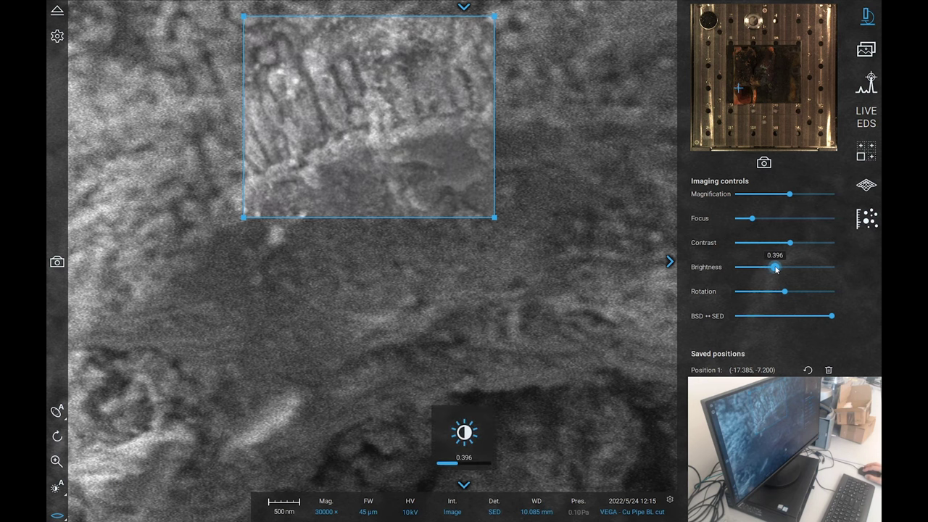
pyautogui.moveTo(778, 269); pyautogui.dragTo(773, 268)
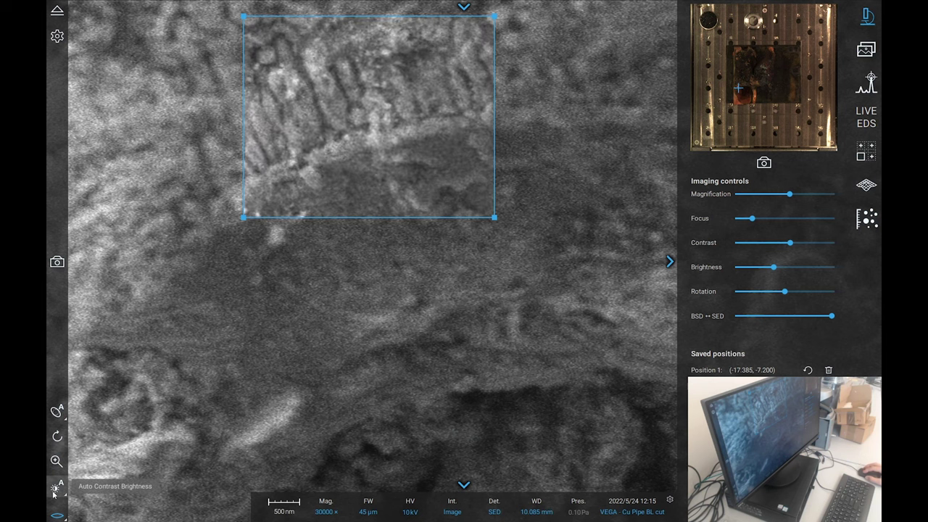
pyautogui.scroll(-3, 305, 342)
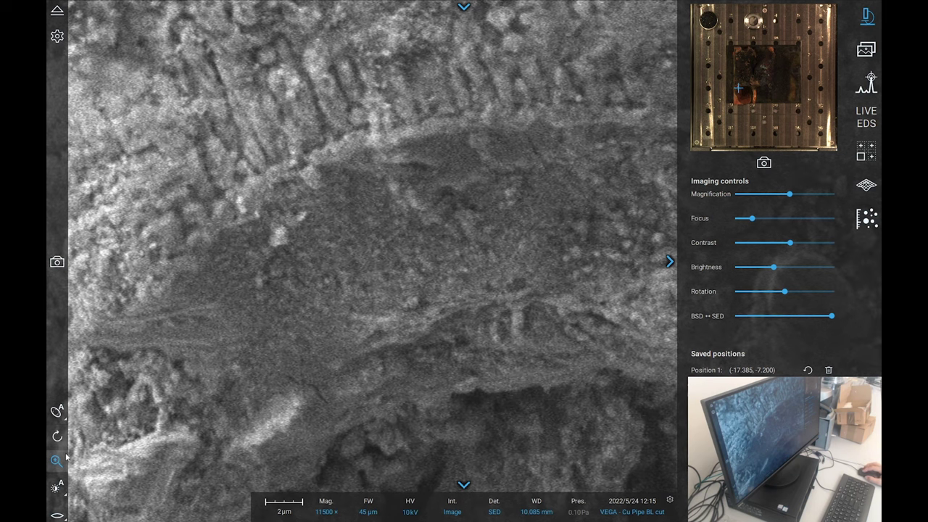
# Try several BSD/SED mixes, settle on 81%, and auto-balance brightness and contrast.
pyautogui.click(806, 316)
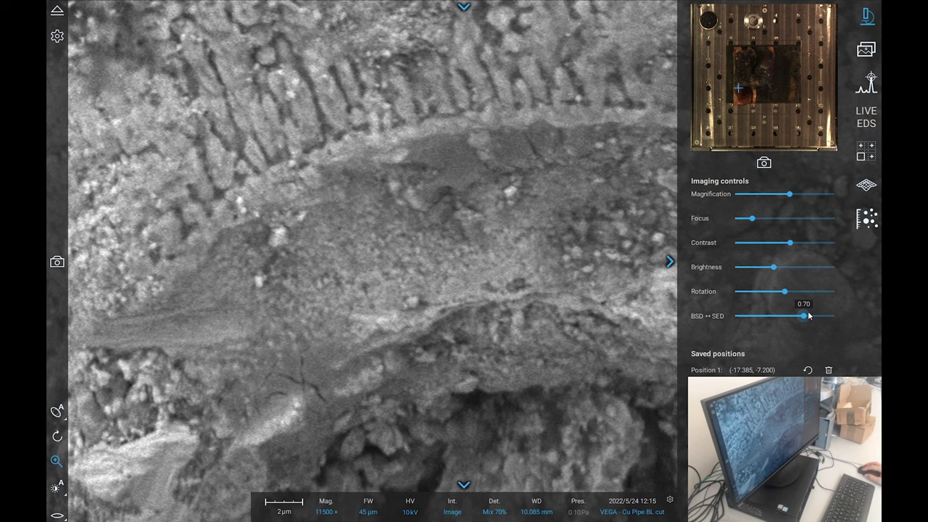
pyautogui.moveTo(808, 316); pyautogui.dragTo(831, 316)
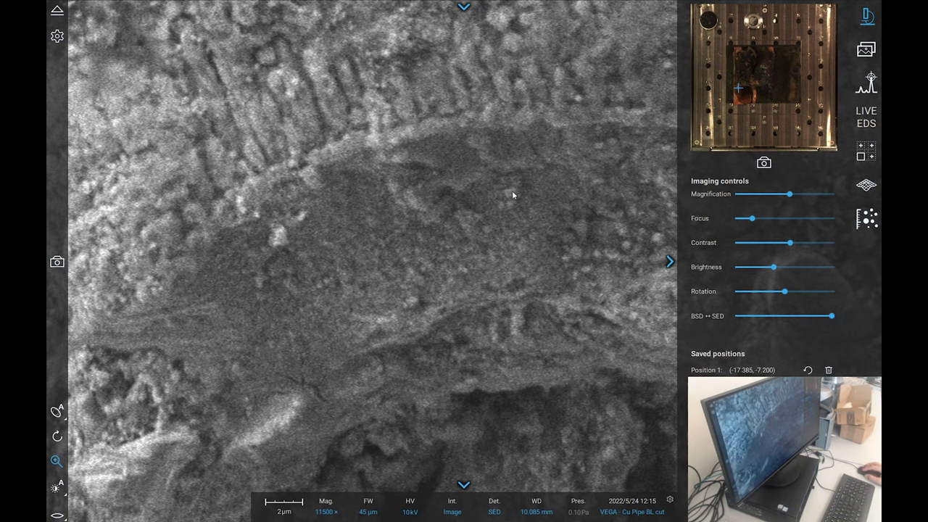
pyautogui.click(793, 322)
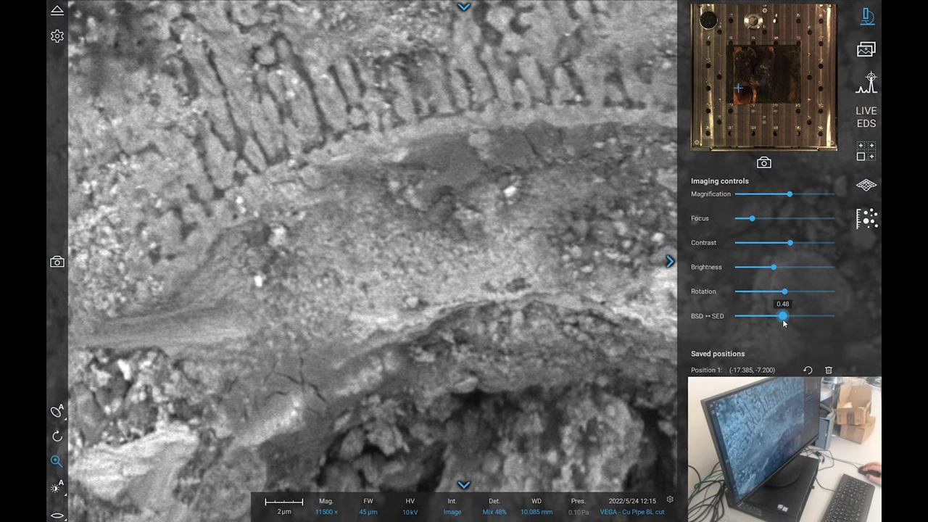
pyautogui.moveTo(793, 321); pyautogui.dragTo(705, 323)
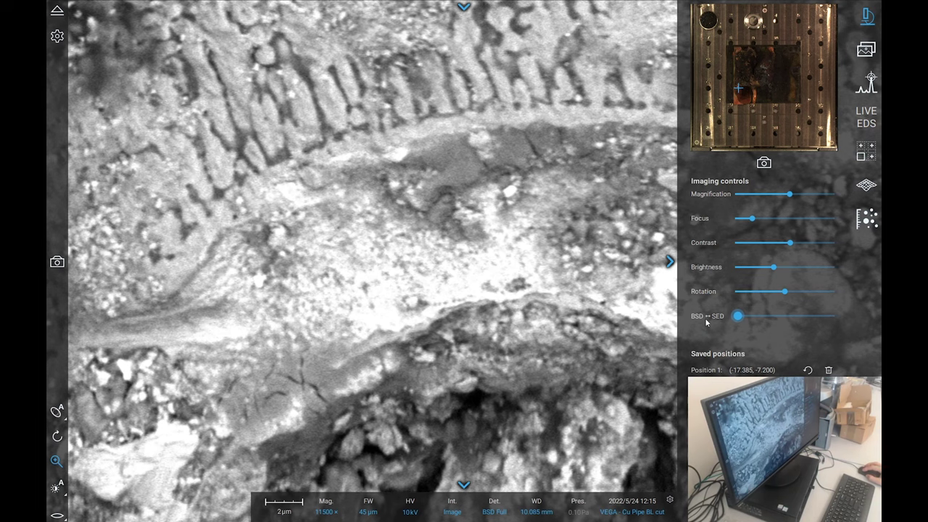
pyautogui.moveTo(759, 328); pyautogui.dragTo(813, 328)
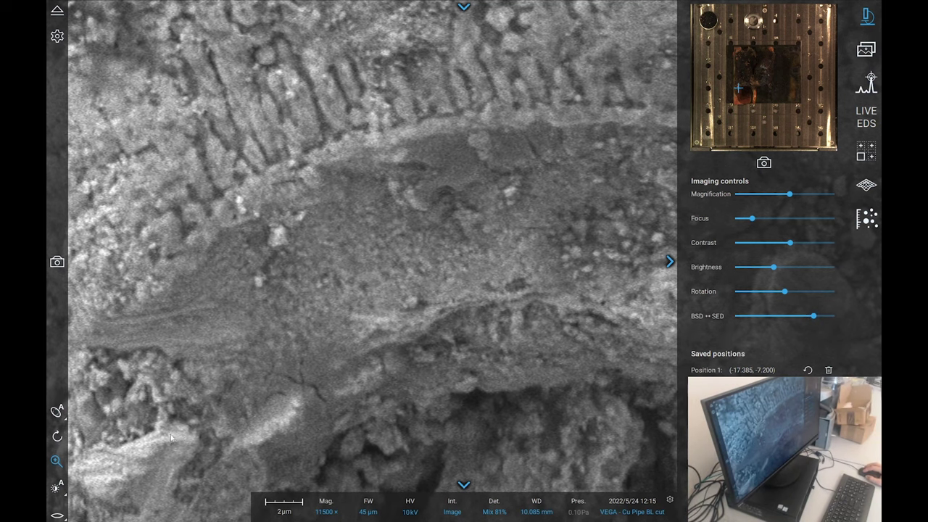
pyautogui.click(55, 493)
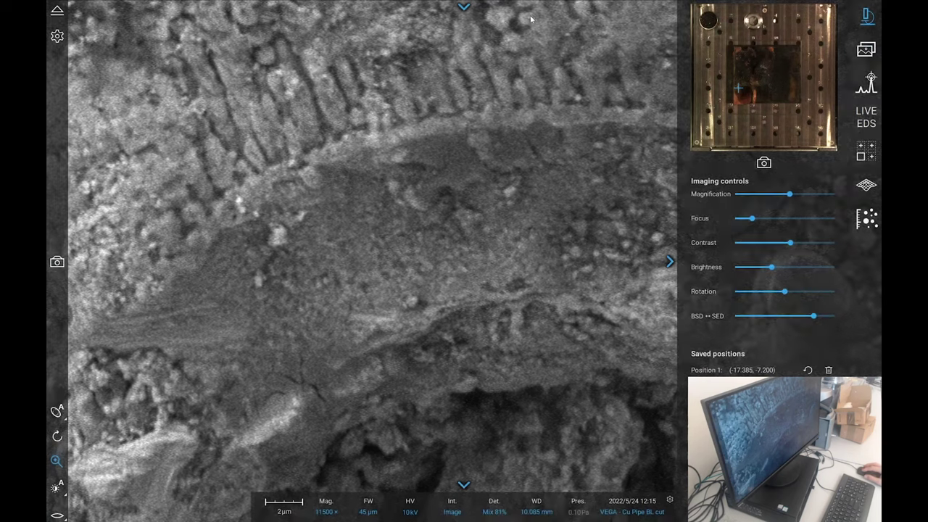
# Acquire a 3840×2400 image of the 11500× crater rim, saved as VEGA - Cu Pipe BL cut26.tiff.
pyautogui.click(464, 7)
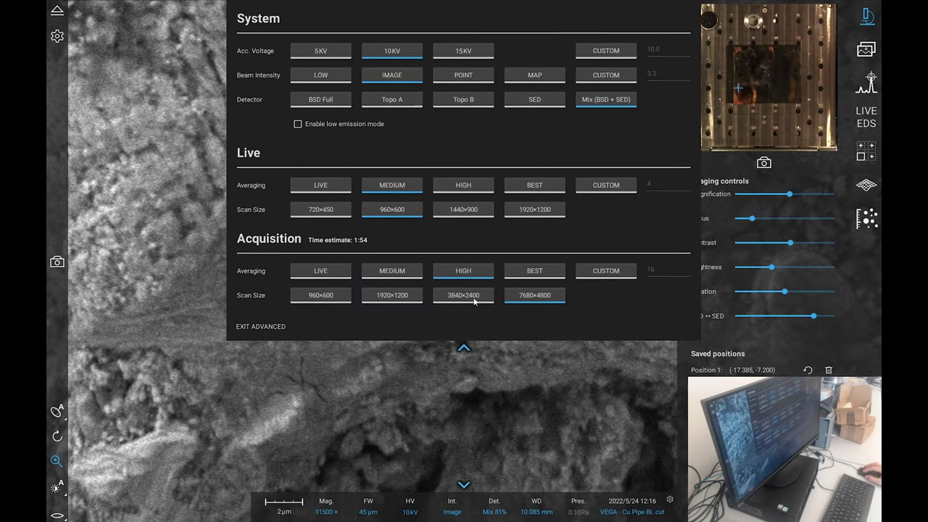
pyautogui.click(472, 298)
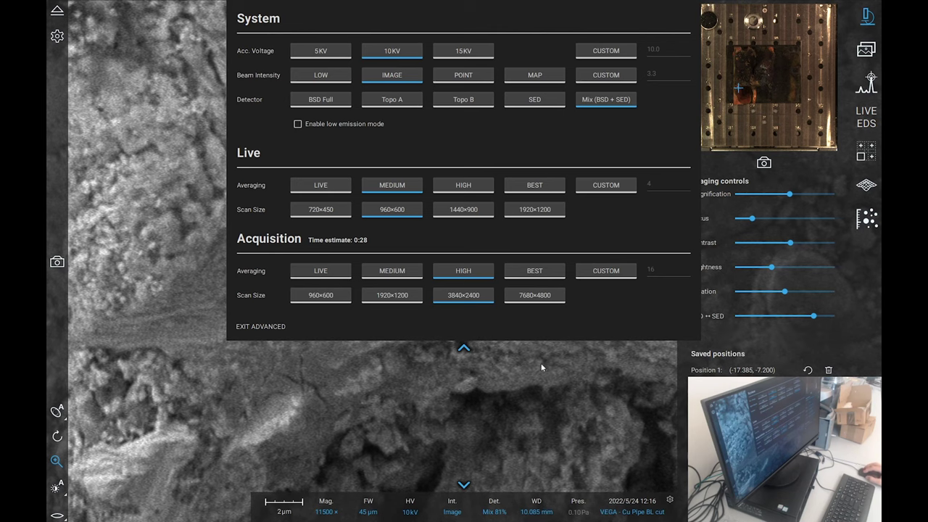
pyautogui.click(462, 349)
pyautogui.click(54, 261)
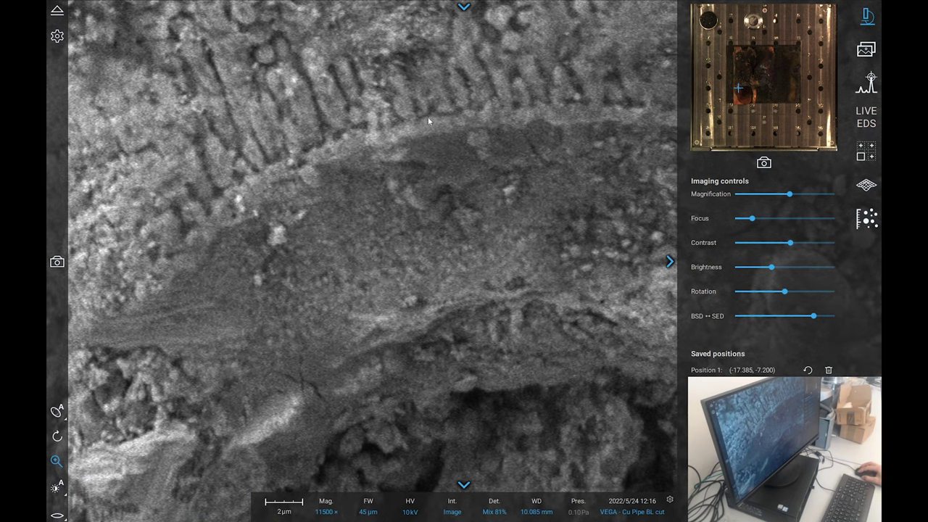
pyautogui.moveTo(428, 117); pyautogui.dragTo(430, 137)
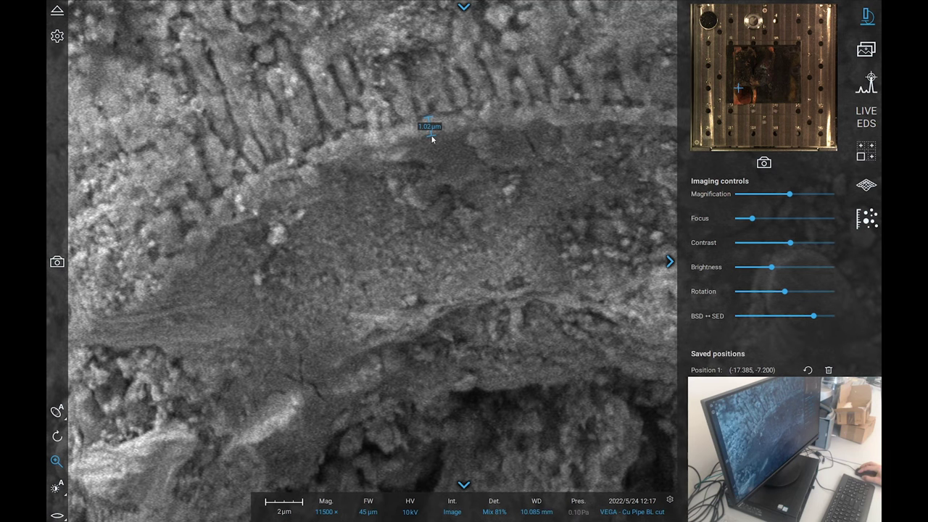
pyautogui.moveTo(432, 137); pyautogui.dragTo(428, 139)
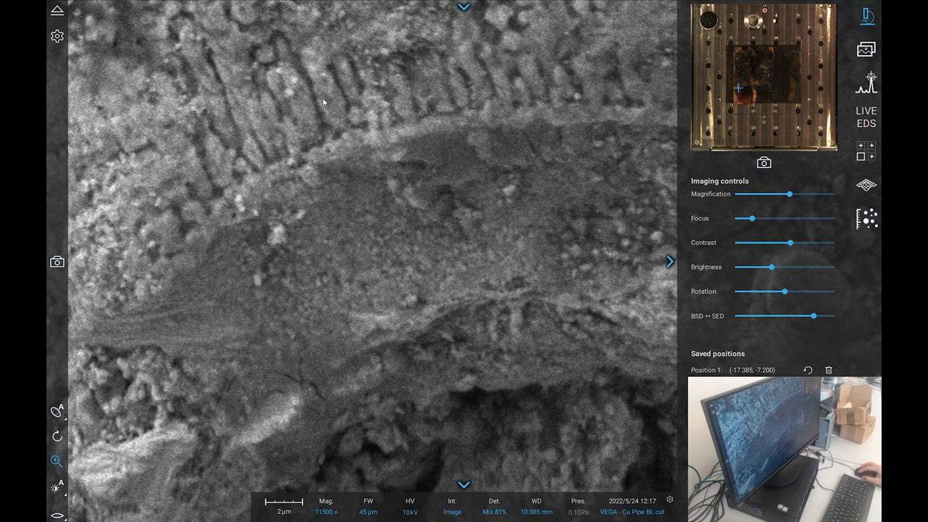
pyautogui.moveTo(317, 101); pyautogui.dragTo(340, 95)
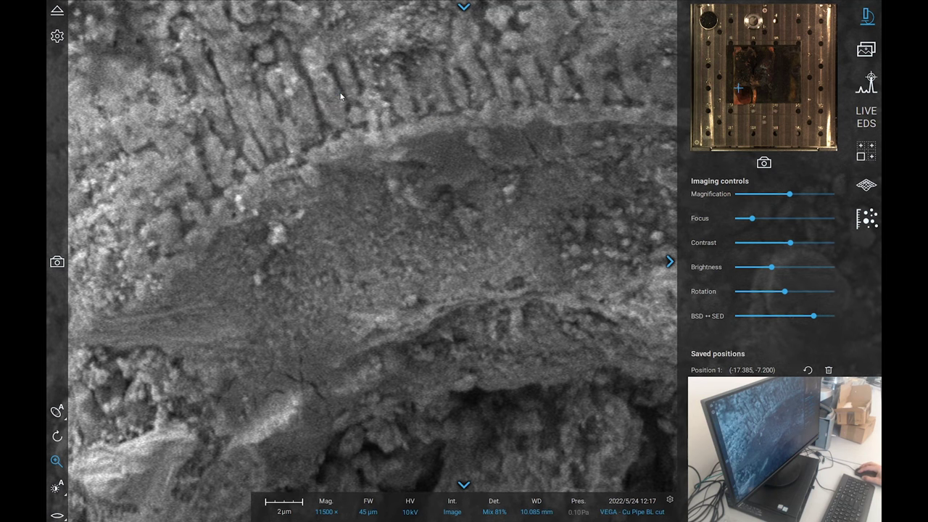
# Zoom to 24500× and recentre the view on the ridged dendrite arms.
pyautogui.doubleClick(234, 131)
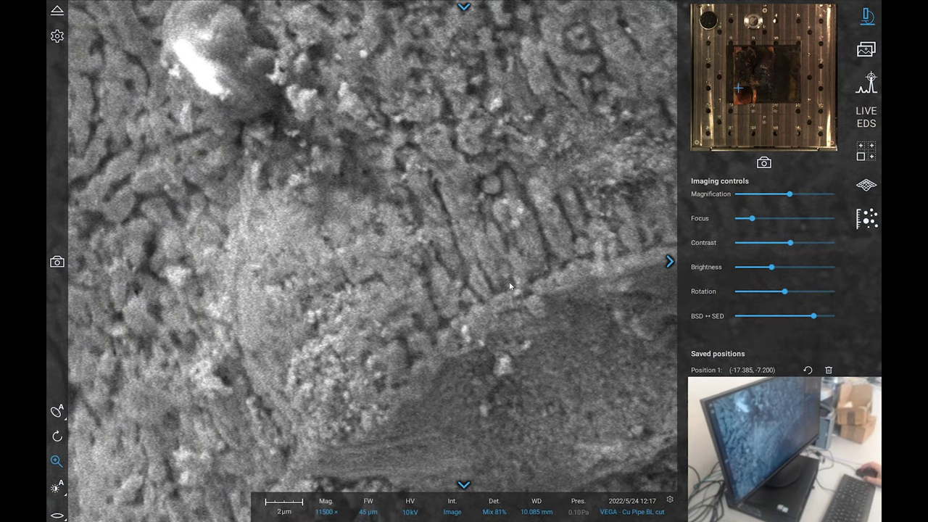
pyautogui.scroll(4, 572, 264)
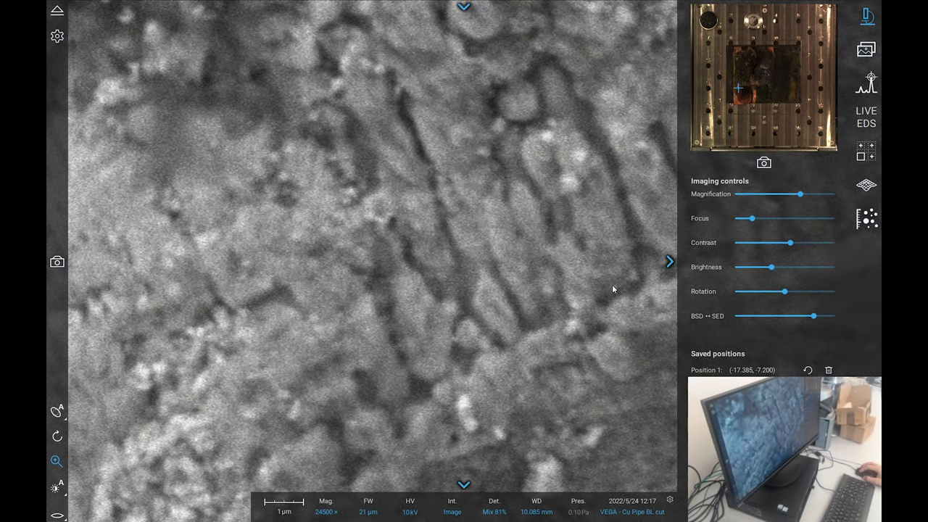
pyautogui.doubleClick(612, 285)
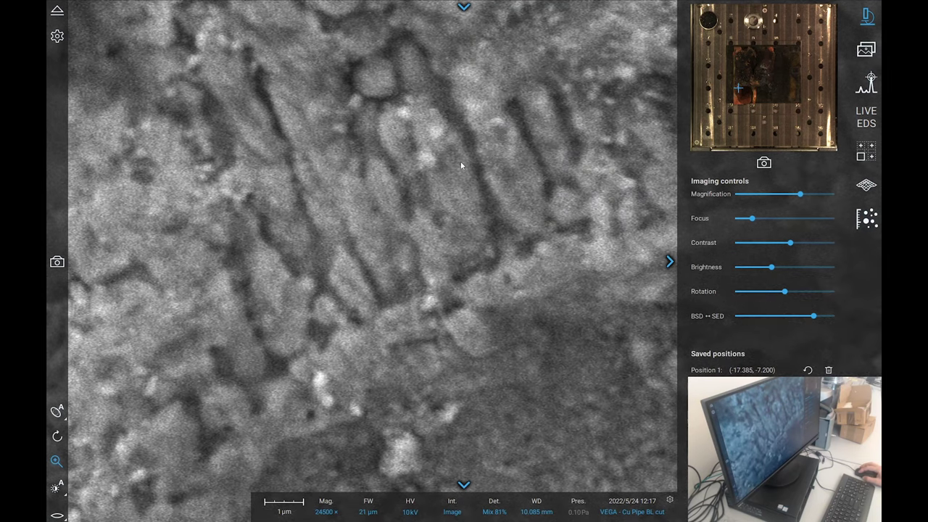
pyautogui.doubleClick(461, 166)
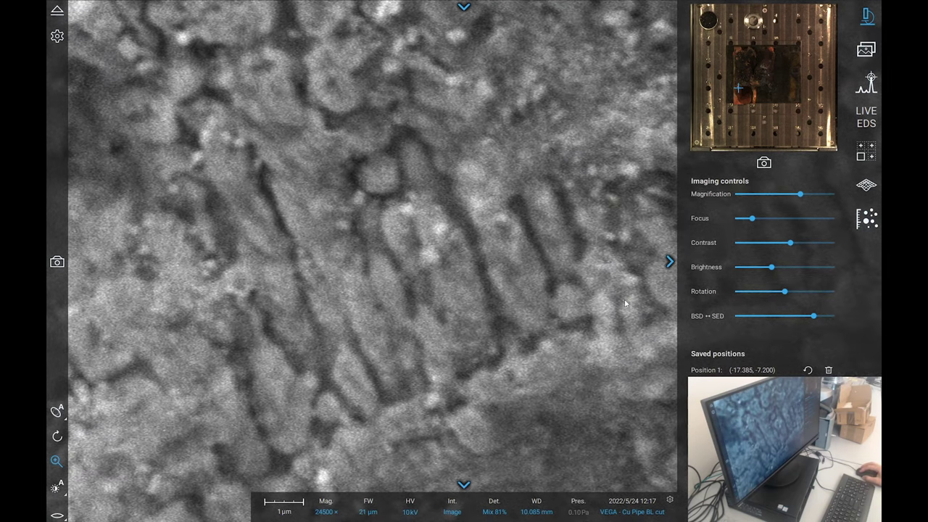
# Switch to the SED signal, nudge brightness, and refocus on the ridges using a reduced area.
pyautogui.moveTo(811, 320); pyautogui.dragTo(870, 311)
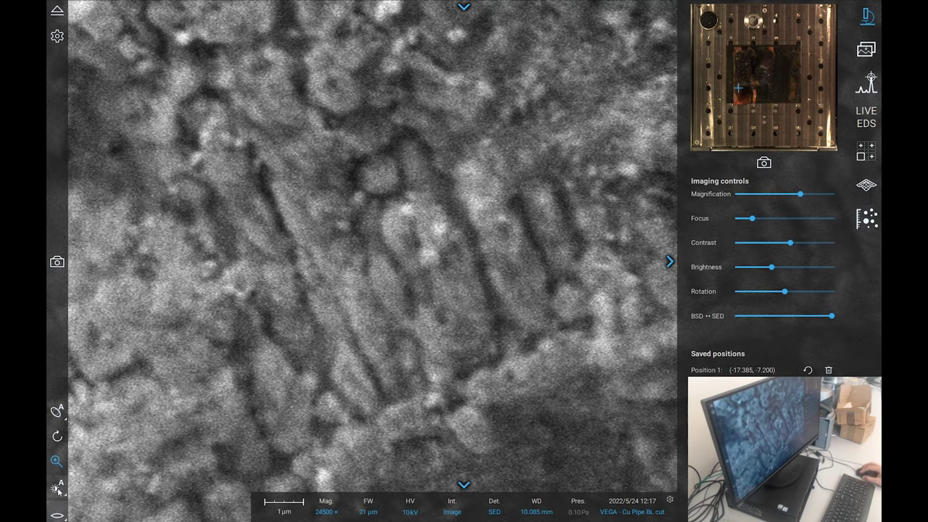
pyautogui.moveTo(772, 267)
pyautogui.mouseDown()
pyautogui.moveTo(768, 281)
pyautogui.moveTo(772, 268)
pyautogui.moveTo(781, 271)
pyautogui.moveTo(771, 269)
pyautogui.mouseUp()
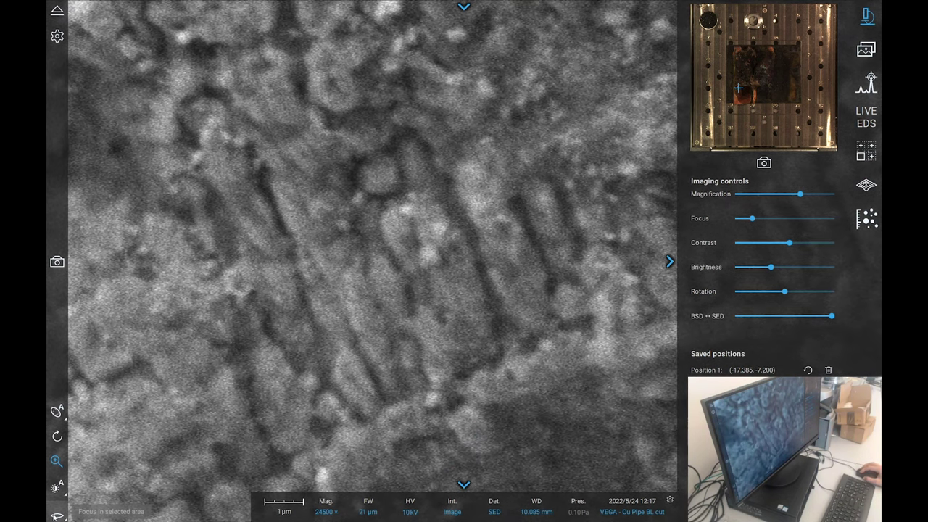
pyautogui.click(57, 516)
pyautogui.click(388, 325)
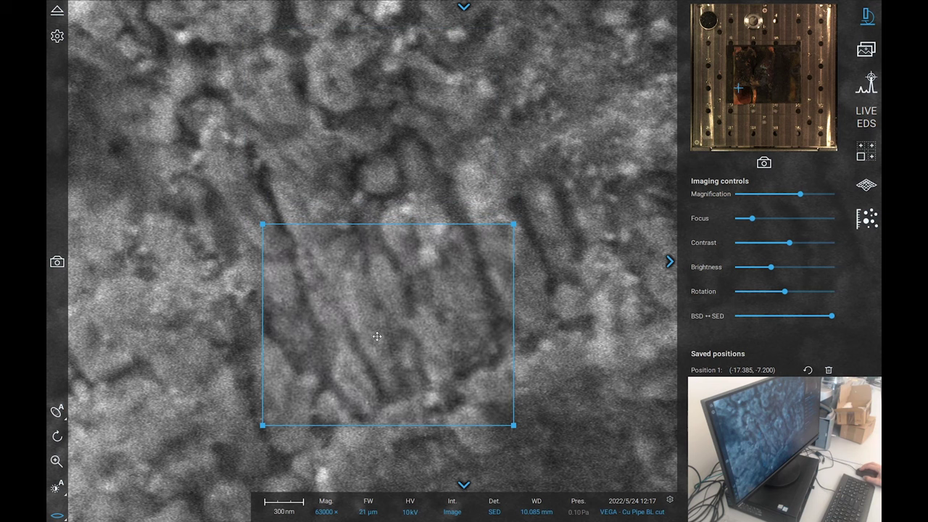
pyautogui.scroll(-2, 544, 342)
pyautogui.moveTo(544, 342); pyautogui.dragTo(357, 343)
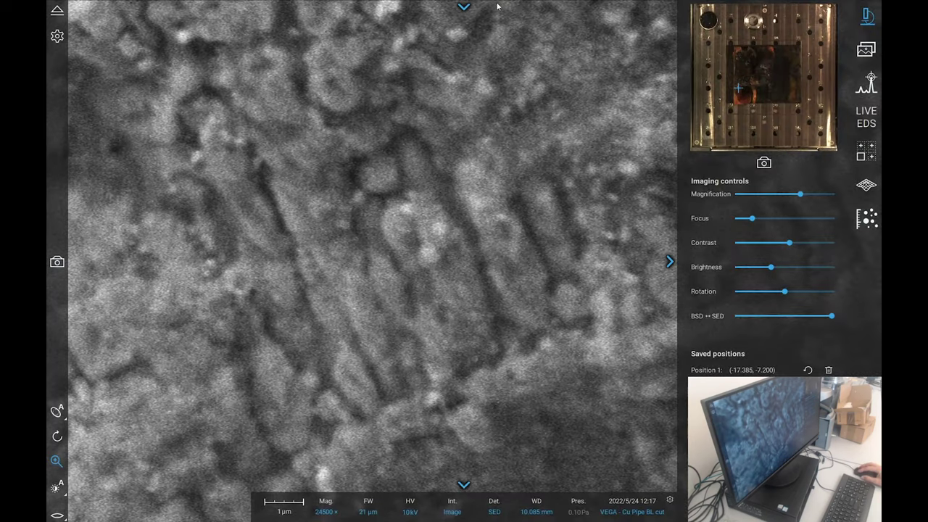
# Set acquisition averaging to BEST and scan size 3840×2400, then acquire VEGA - Cu Pipe BL cut27.tiff.
pyautogui.click(465, 6)
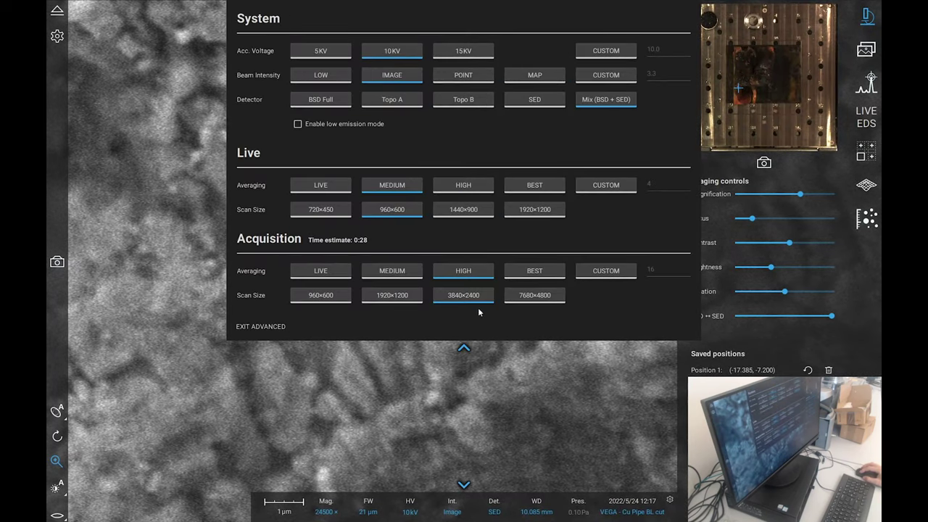
pyautogui.click(397, 297)
pyautogui.click(553, 270)
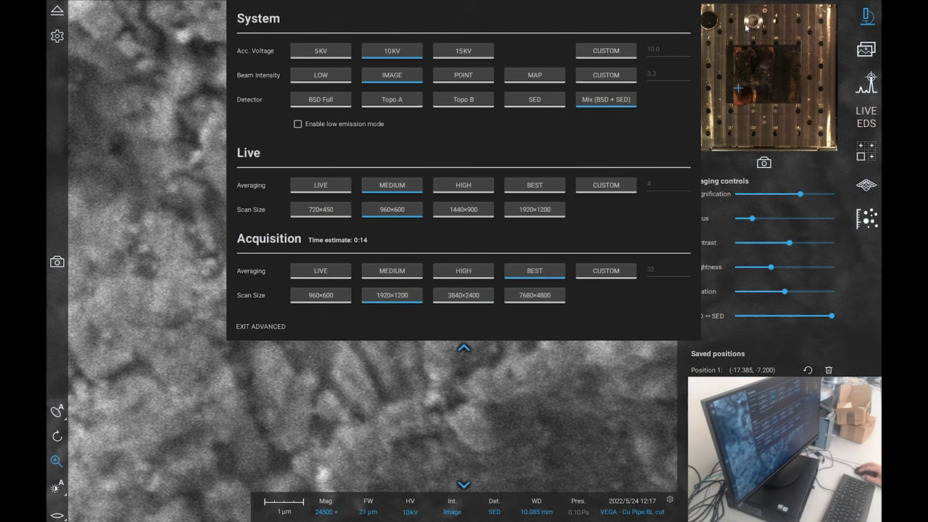
pyautogui.click(615, 270)
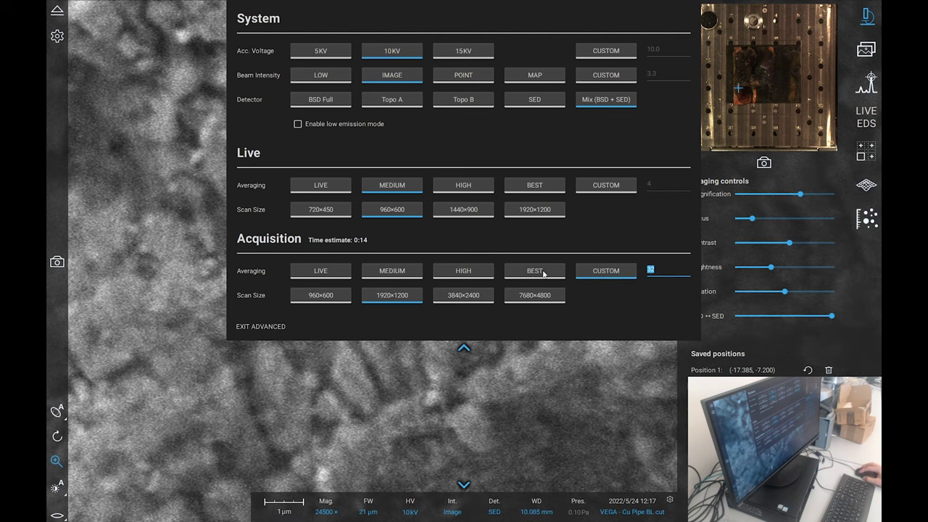
pyautogui.click(543, 273)
pyautogui.click(473, 299)
pyautogui.click(406, 298)
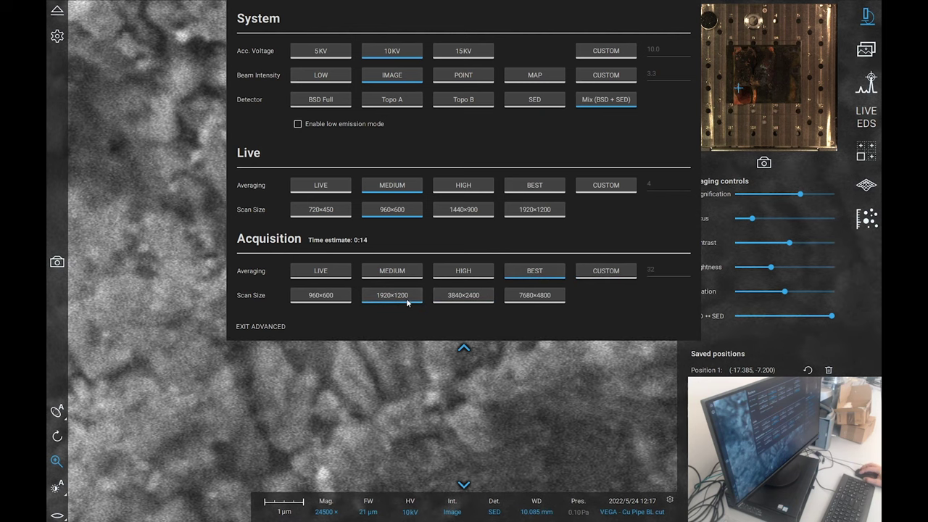
pyautogui.click(473, 298)
pyautogui.click(240, 348)
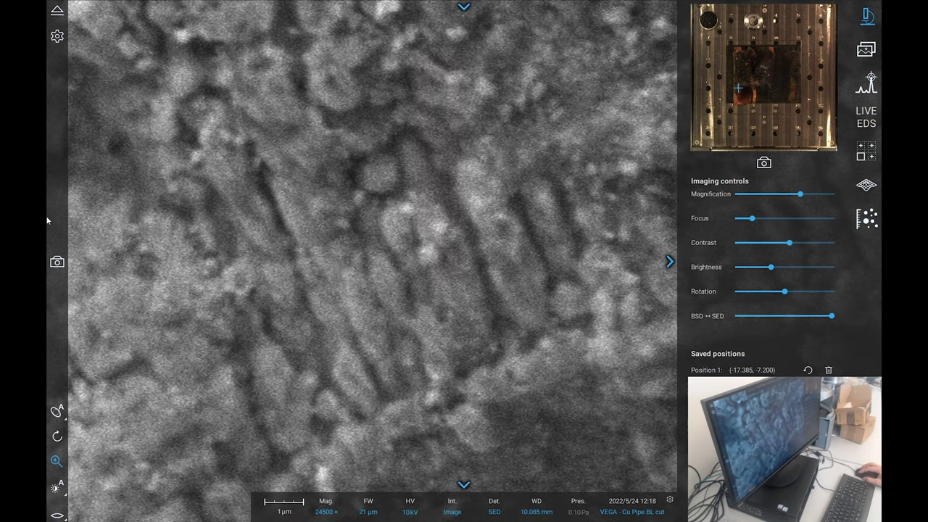
pyautogui.click(57, 262)
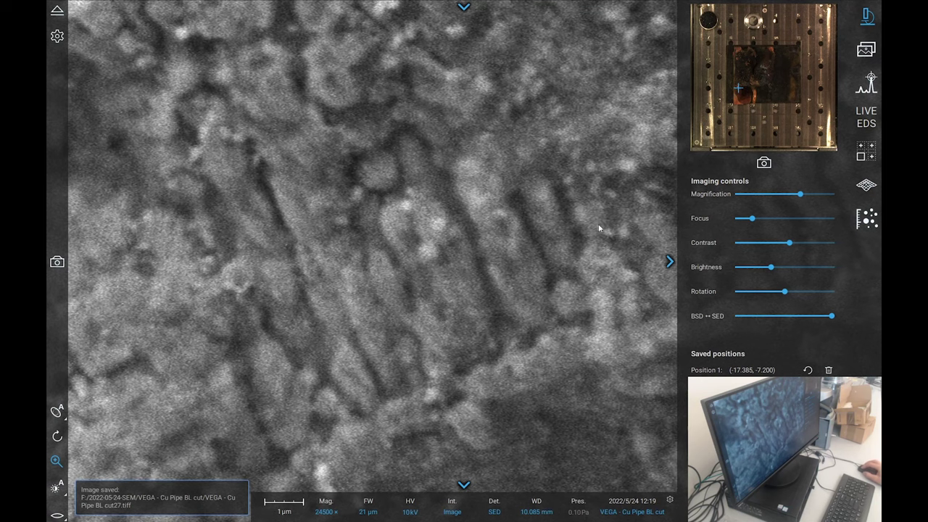
# Restore Position 1 at 2650×, auto-adjust contrast and brightness, and settle the BSD/SED mix near 28%.
pyautogui.click(809, 371)
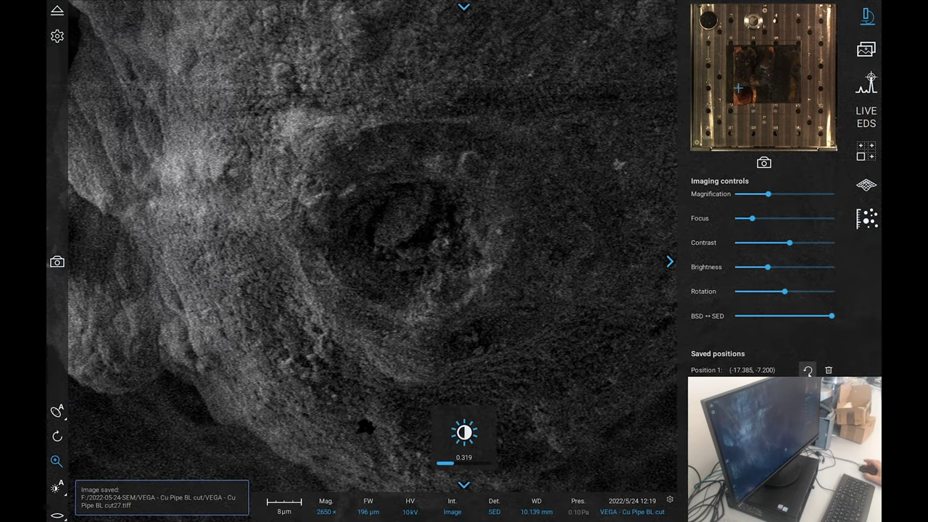
pyautogui.click(55, 488)
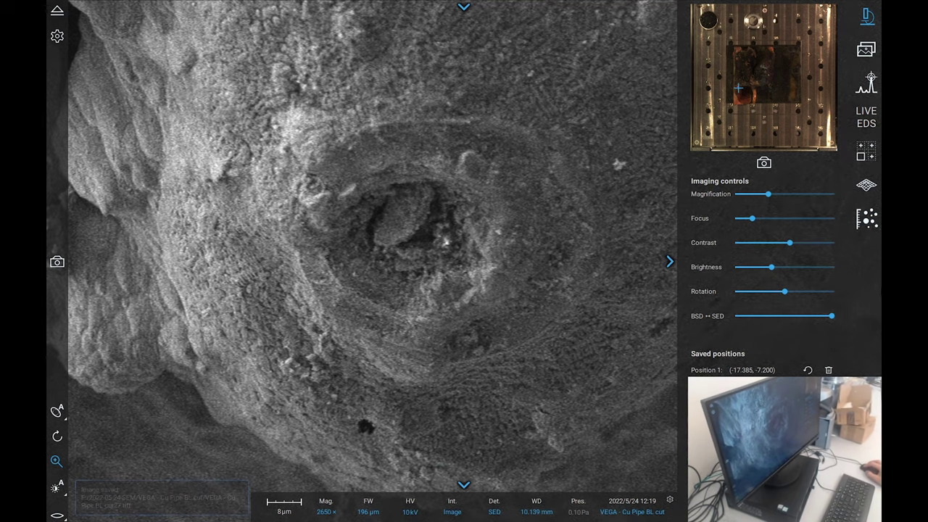
pyautogui.click(769, 316)
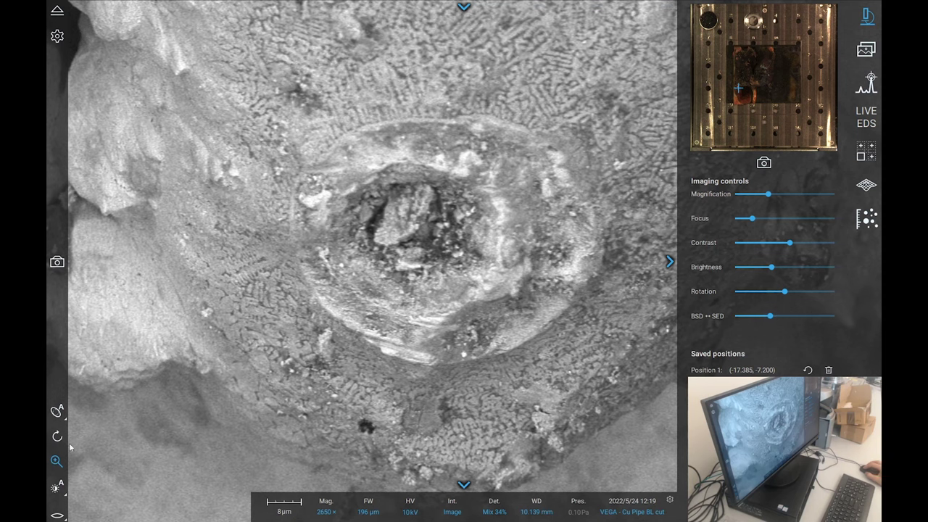
pyautogui.click(51, 491)
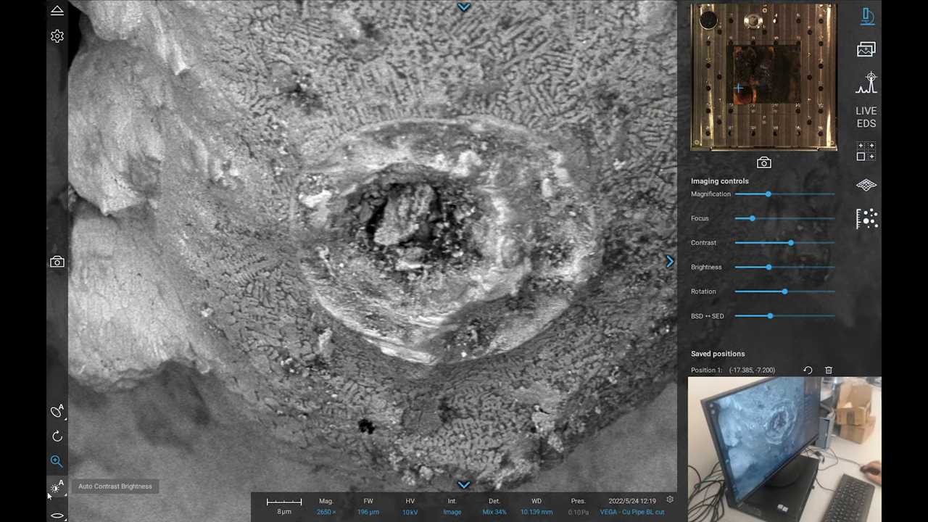
pyautogui.click(736, 317)
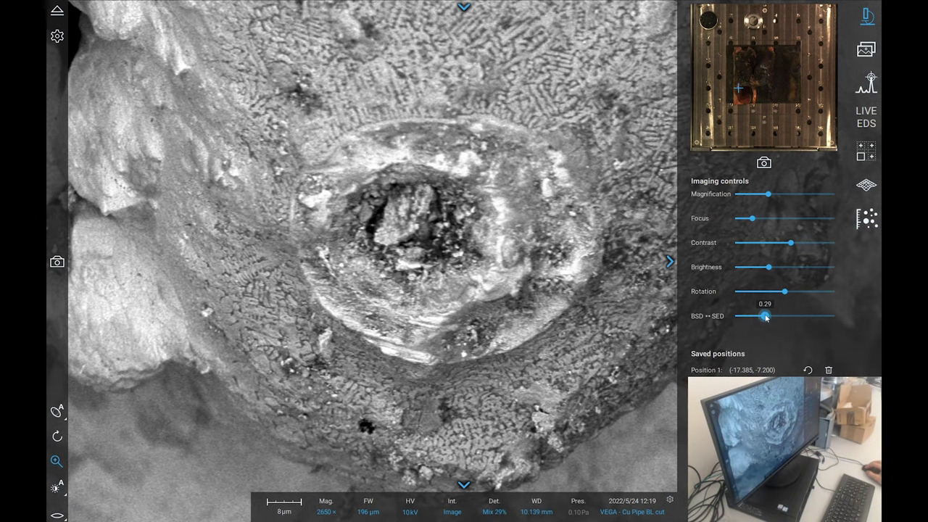
pyautogui.moveTo(767, 317); pyautogui.dragTo(832, 317)
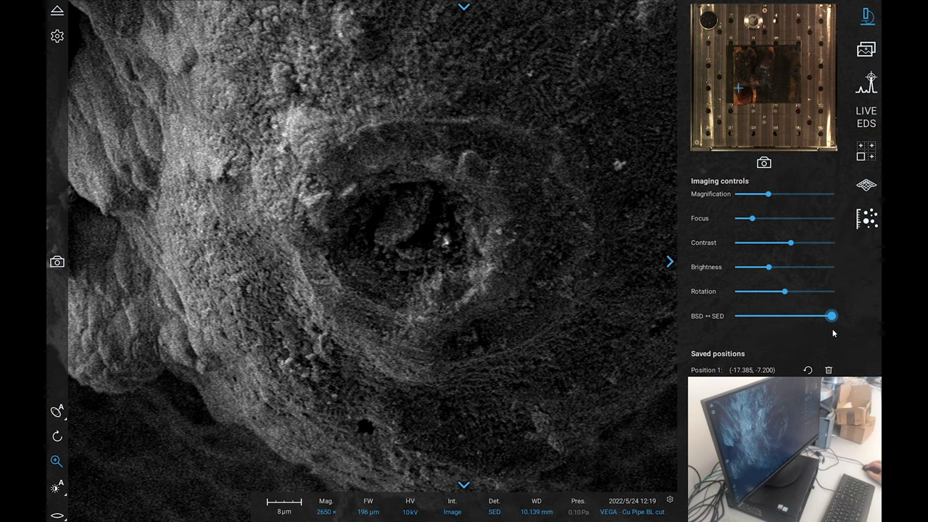
pyautogui.moveTo(831, 332); pyautogui.dragTo(764, 338)
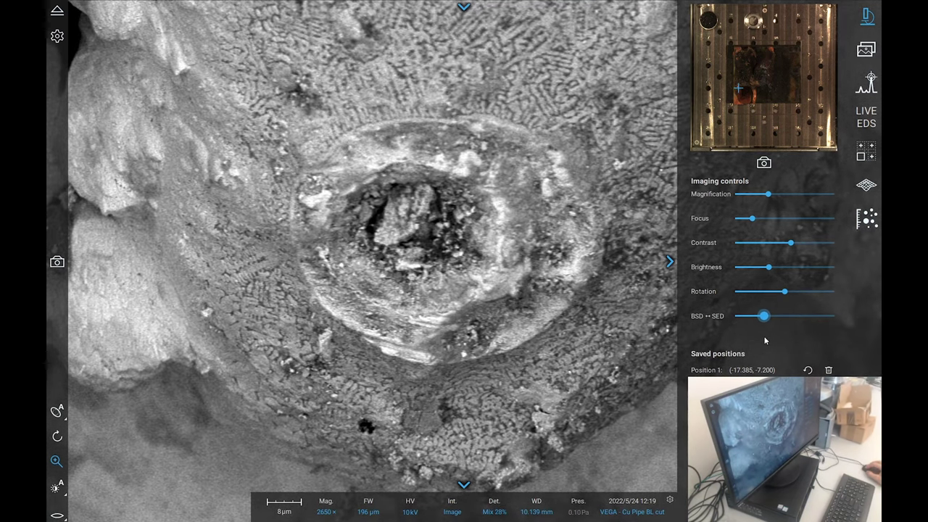
pyautogui.click(670, 261)
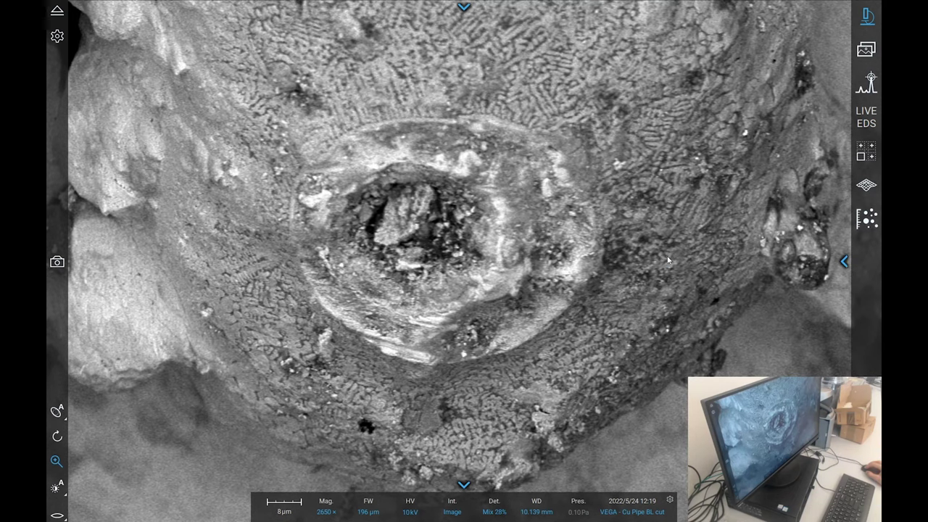
# Auto-adjust contrast, refocus on the crater's upper rim in a reduced area, and acquire a 2650× image.
pyautogui.click(56, 487)
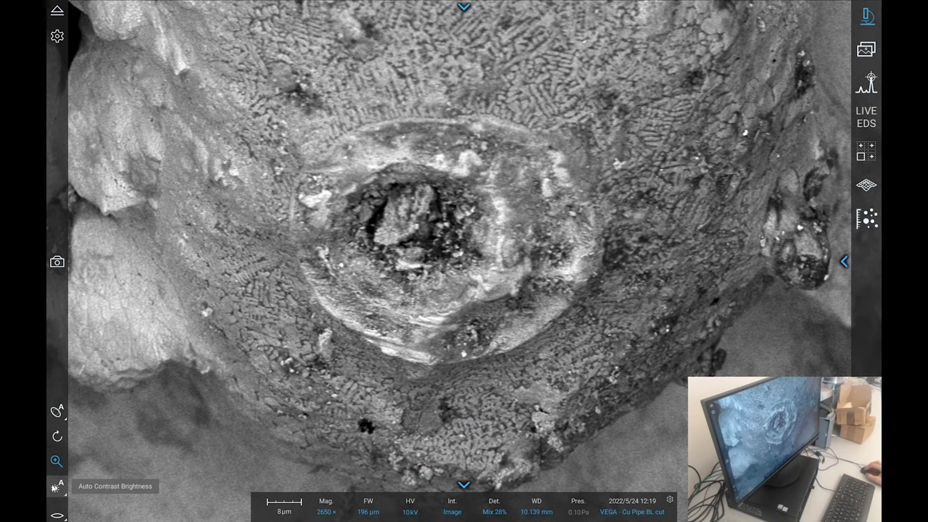
pyautogui.click(56, 515)
pyautogui.moveTo(375, 314); pyautogui.dragTo(375, 133)
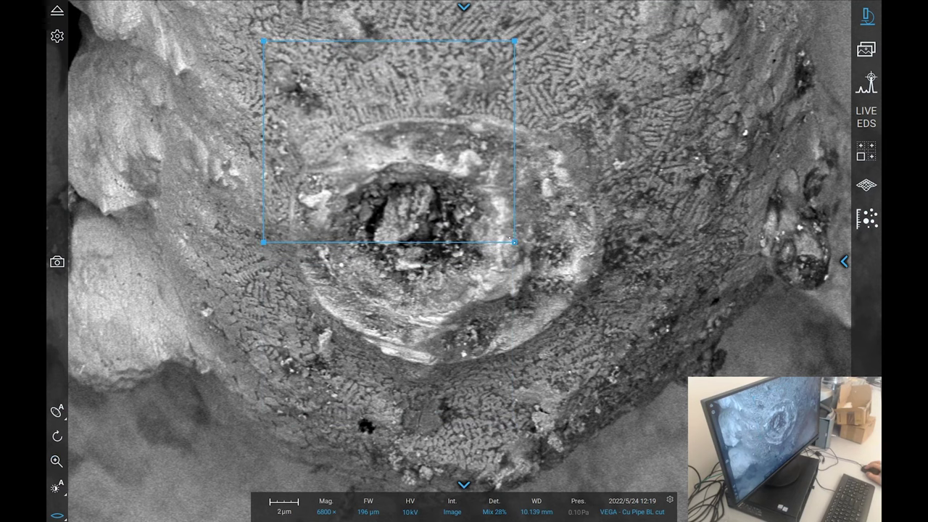
pyautogui.moveTo(509, 238); pyautogui.dragTo(474, 199)
pyautogui.moveTo(343, 112); pyautogui.dragTo(394, 129)
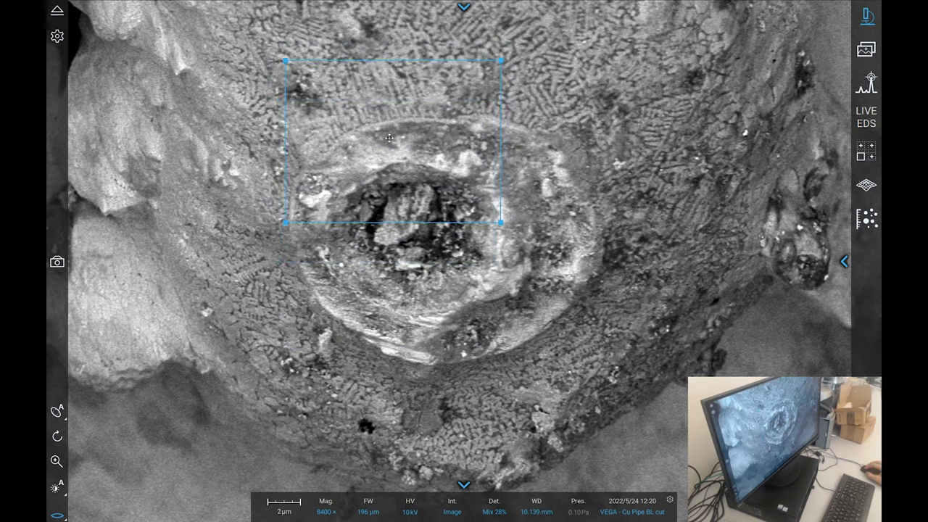
pyautogui.scroll(-2, 511, 150)
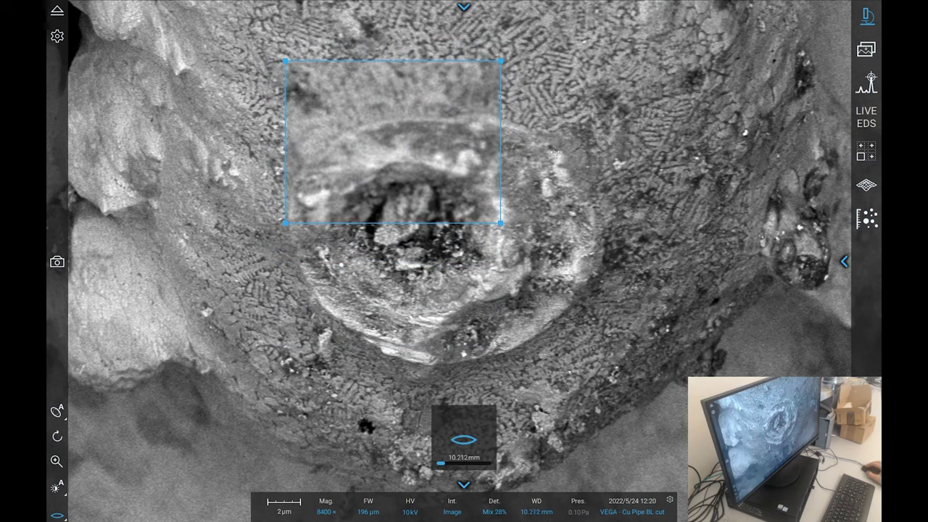
pyautogui.scroll(2, 392, 151)
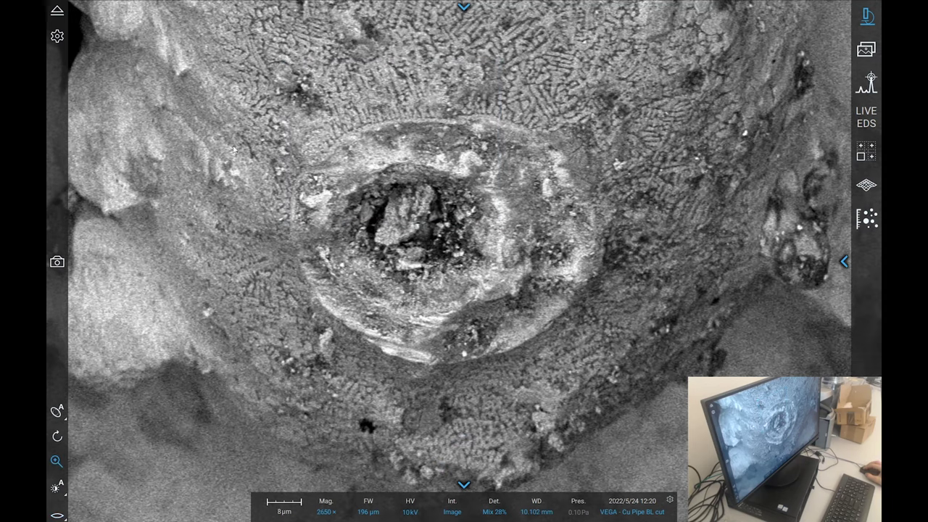
pyautogui.click(61, 261)
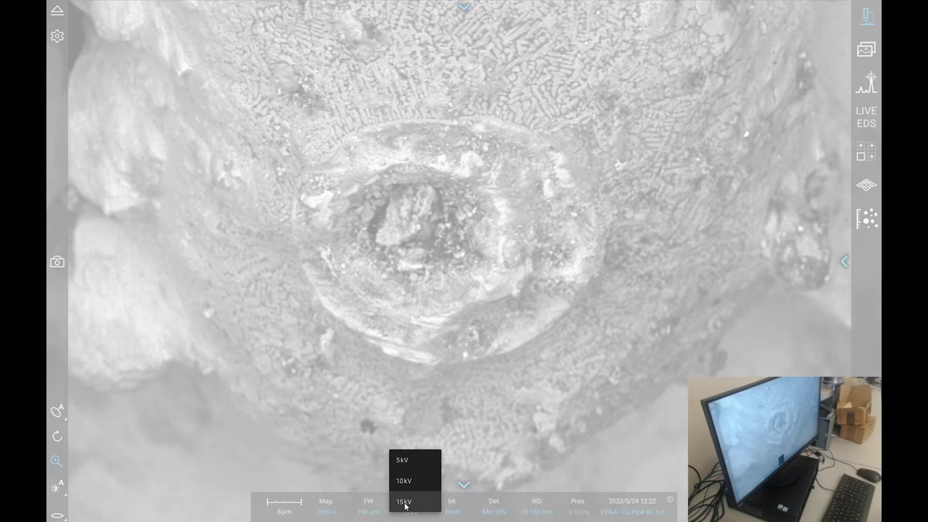
# Set the beam to 15 kV, auto-adjust contrast, and switch to the EDS Element Identification view.
pyautogui.click(405, 503)
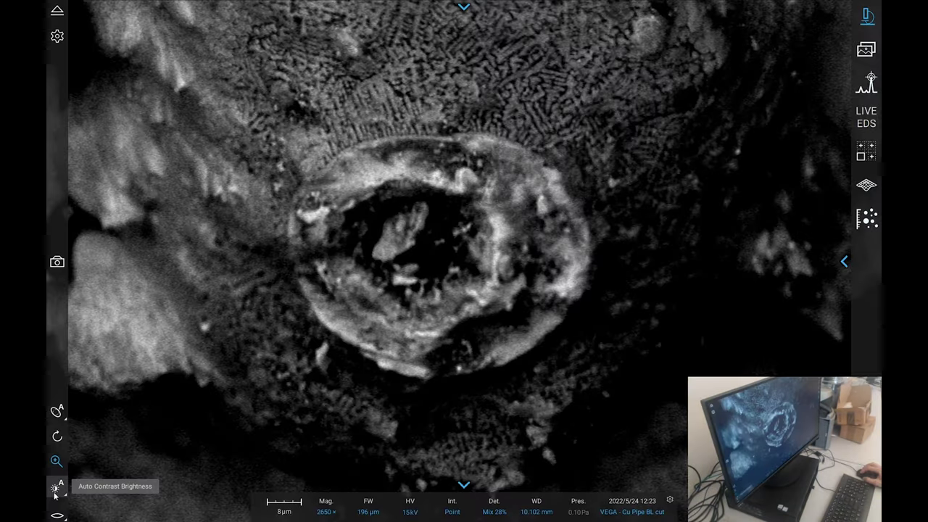
pyautogui.click(56, 488)
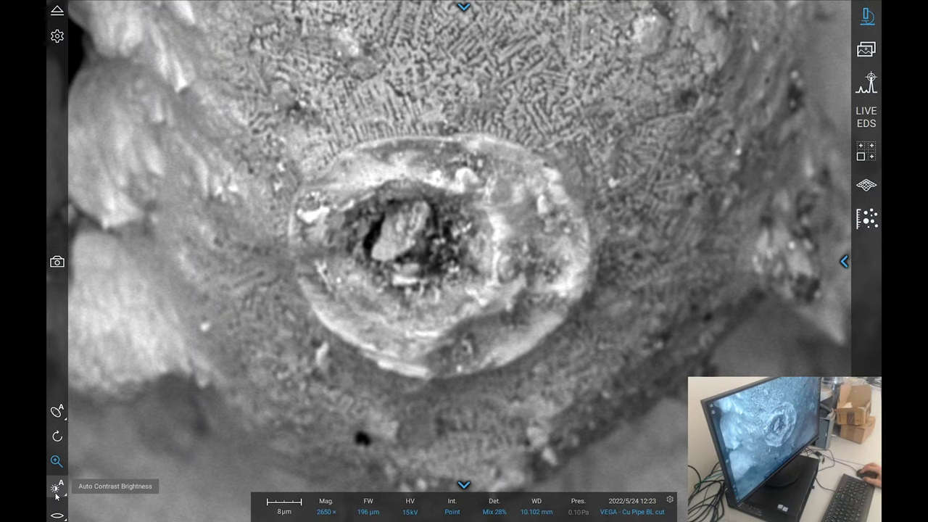
pyautogui.click(57, 516)
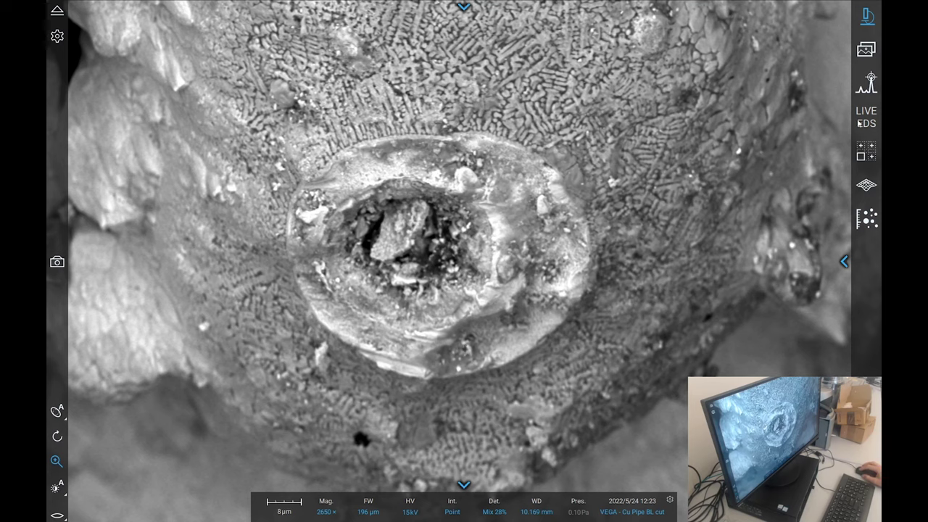
pyautogui.click(868, 83)
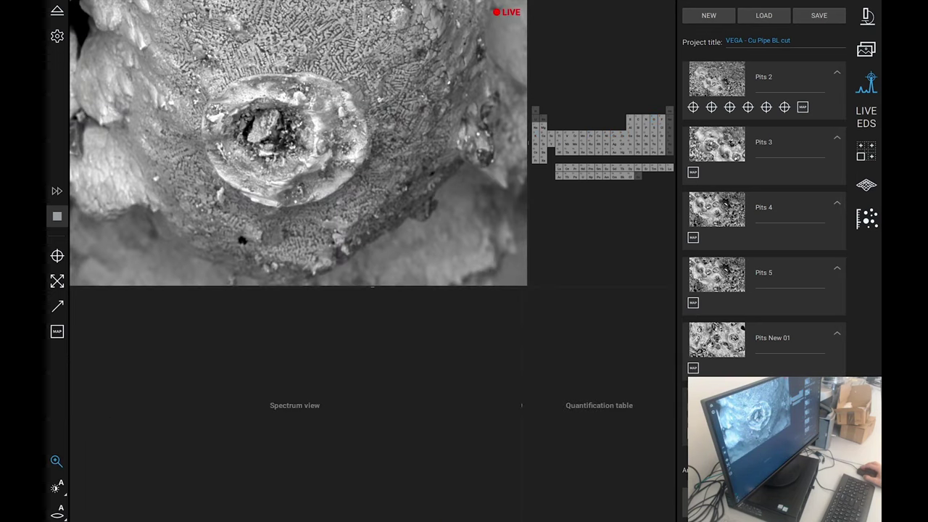
# Measure EDS spots on the scalloped surface above the pit, then start a pit-centre spot.
pyautogui.click(57, 255)
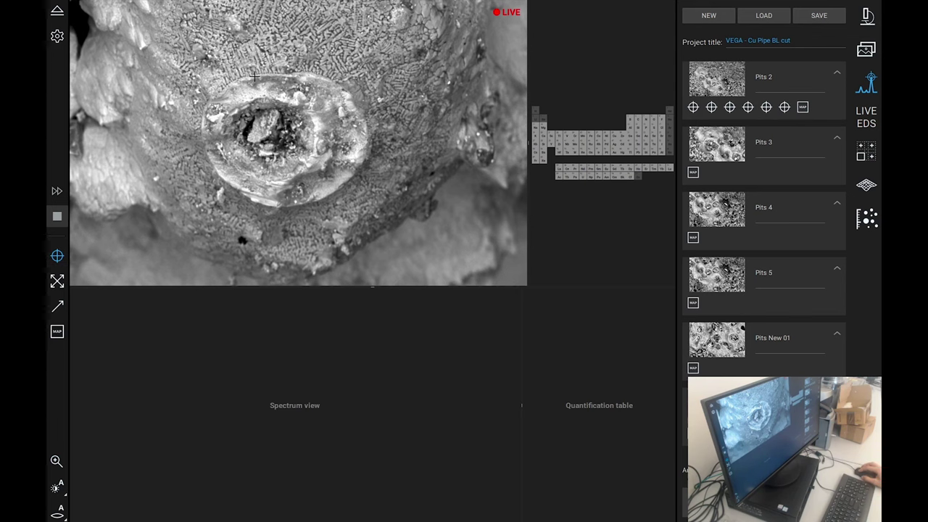
pyautogui.click(254, 76)
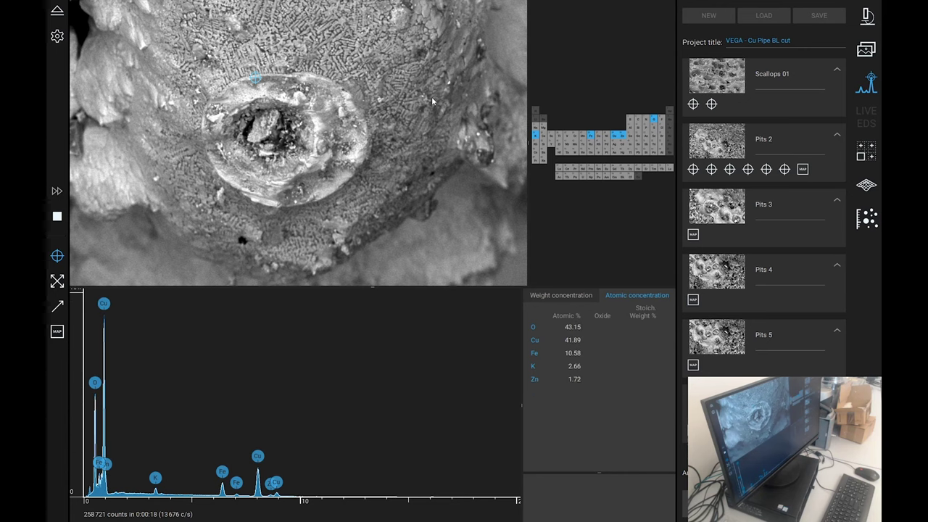
pyautogui.click(569, 299)
pyautogui.click(643, 296)
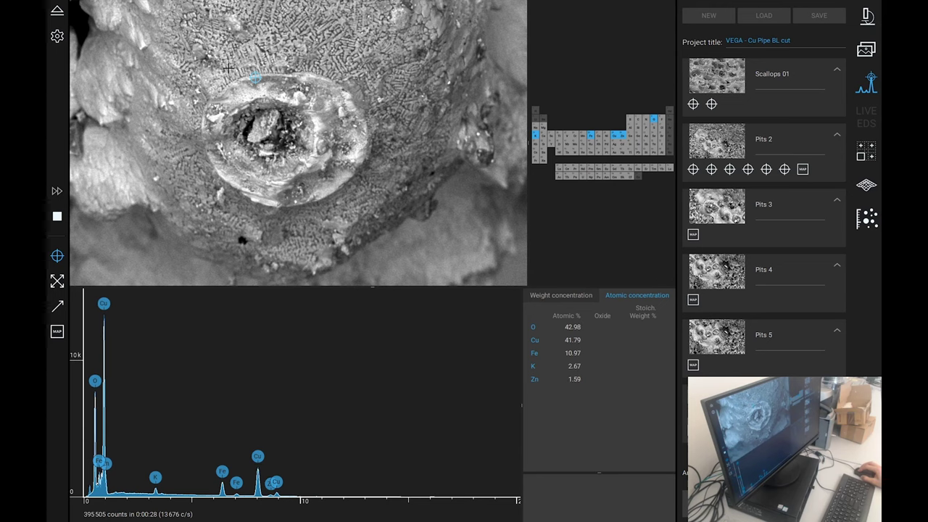
pyautogui.click(228, 67)
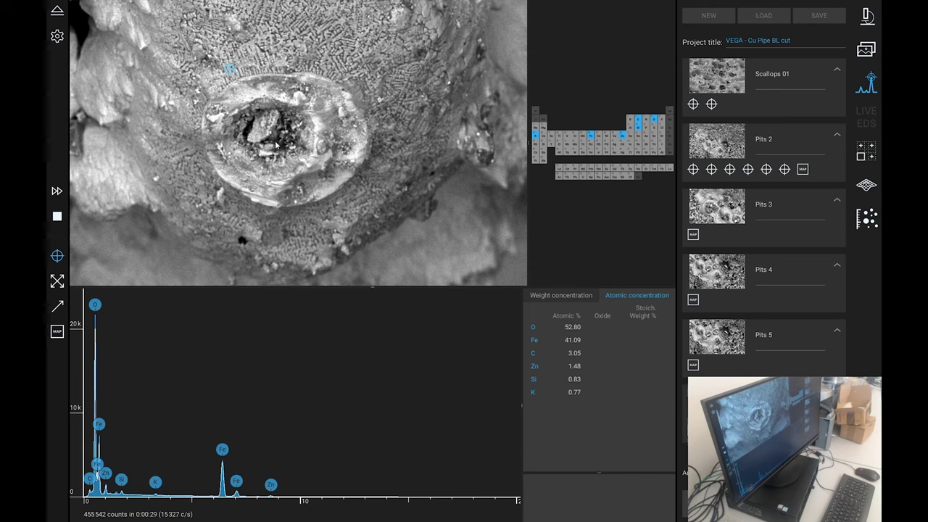
pyautogui.click(276, 143)
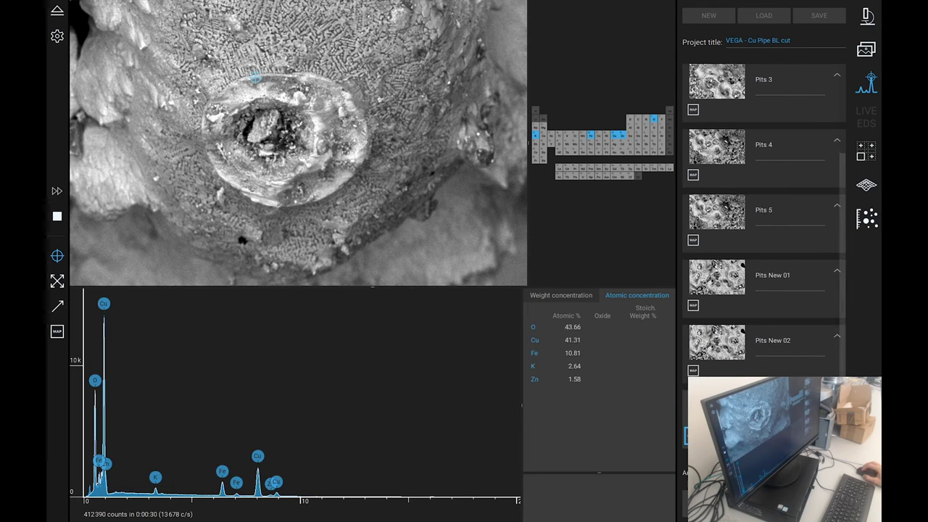
# Review the pit-centre spot's low-energy spectrum, then add a spot on the lower pit rim.
pyautogui.click(548, 293)
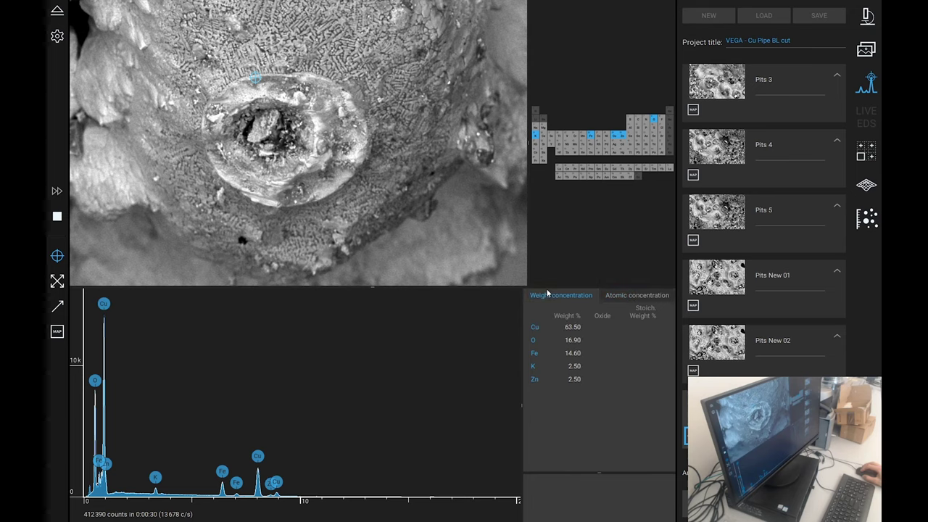
pyautogui.click(623, 298)
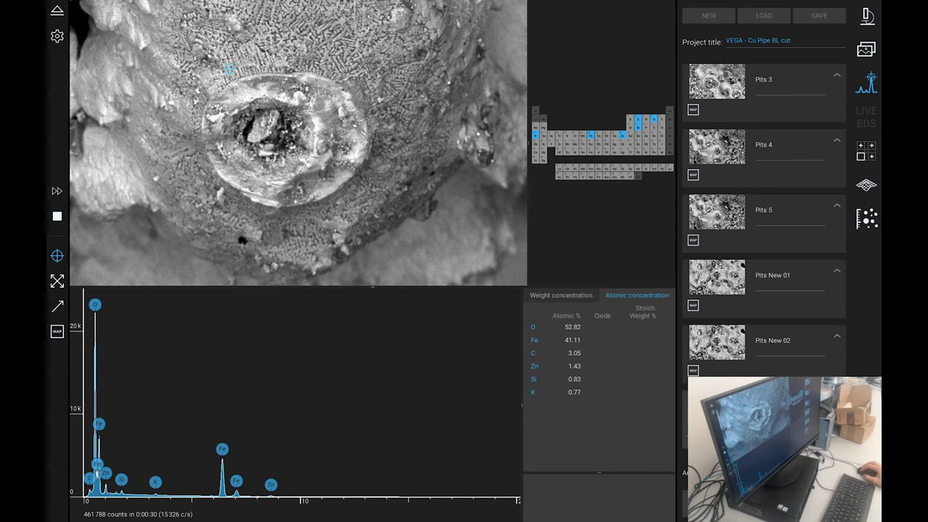
pyautogui.click(276, 142)
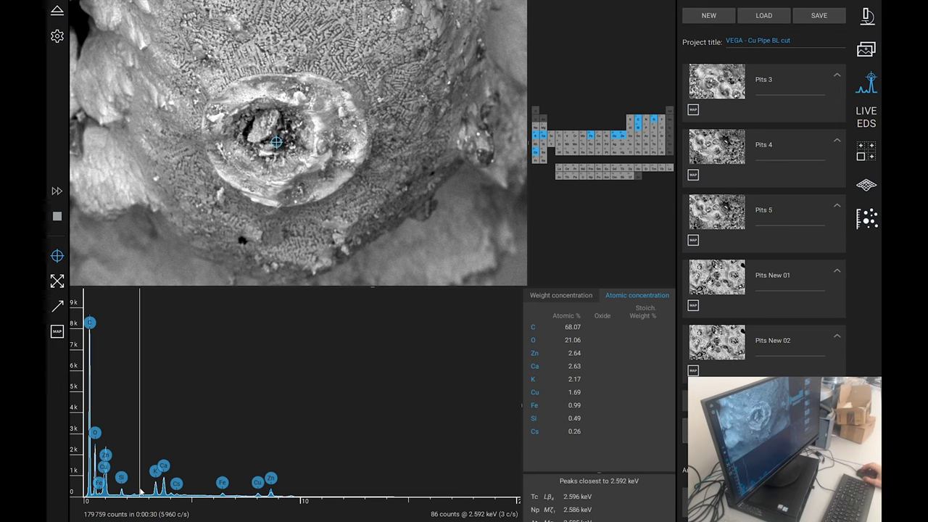
pyautogui.scroll(1, 145, 491)
pyautogui.scroll(5, 144, 491)
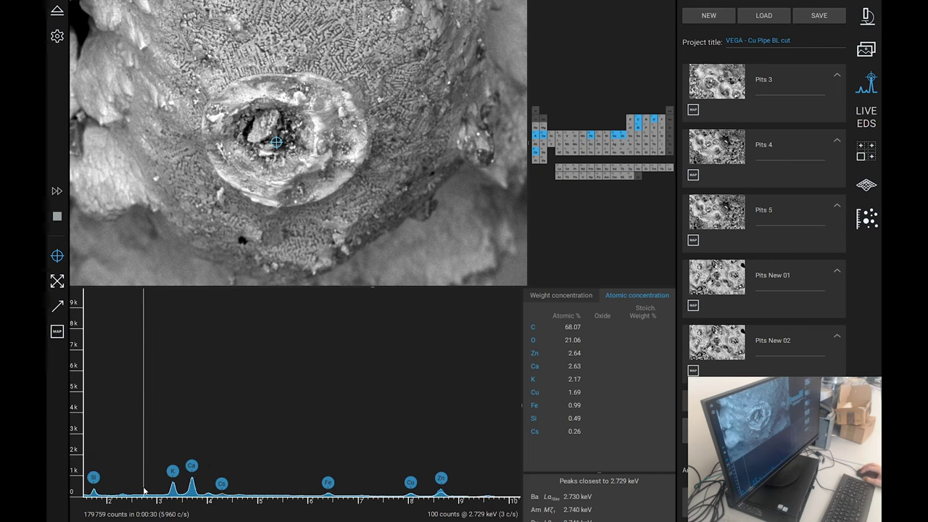
pyautogui.moveTo(128, 501); pyautogui.dragTo(219, 501)
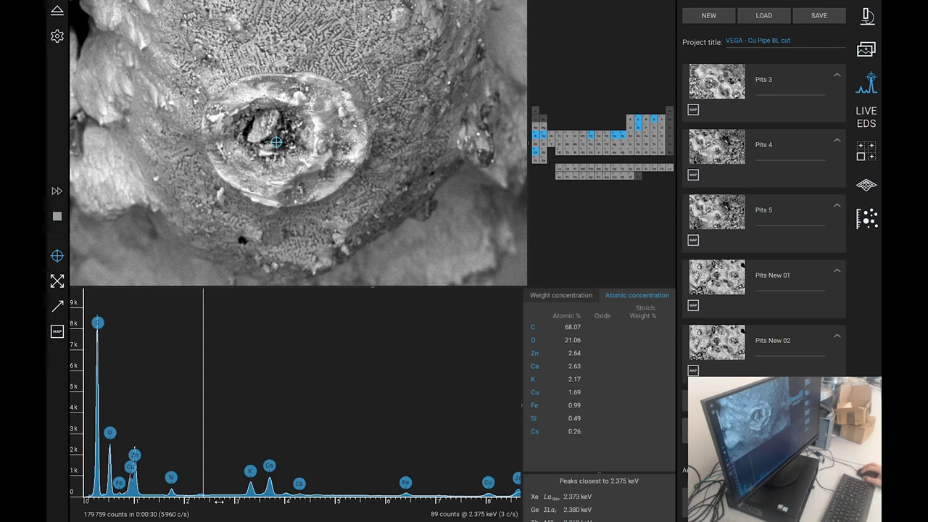
pyautogui.scroll(-2, 224, 502)
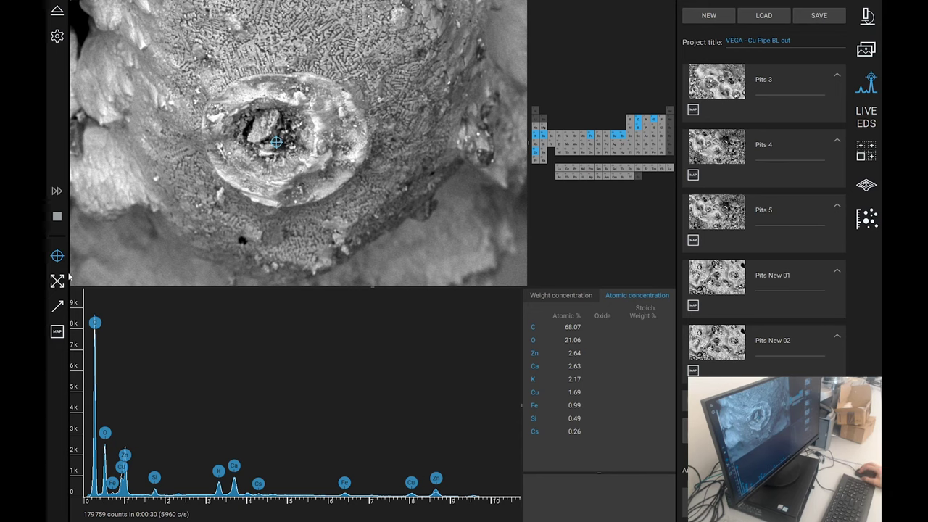
pyautogui.click(282, 172)
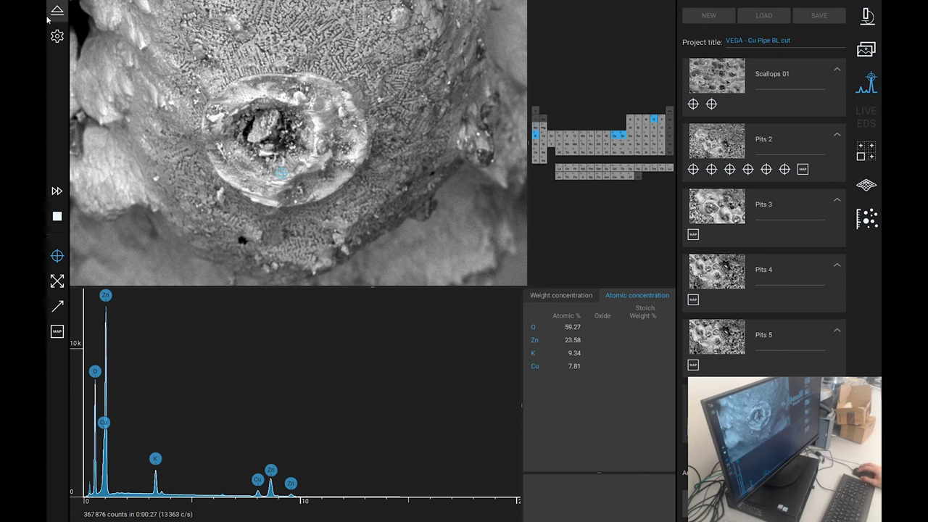
# Set EDS line resolution to 256 and number of passes to 40 in the EID settings.
pyautogui.click(57, 36)
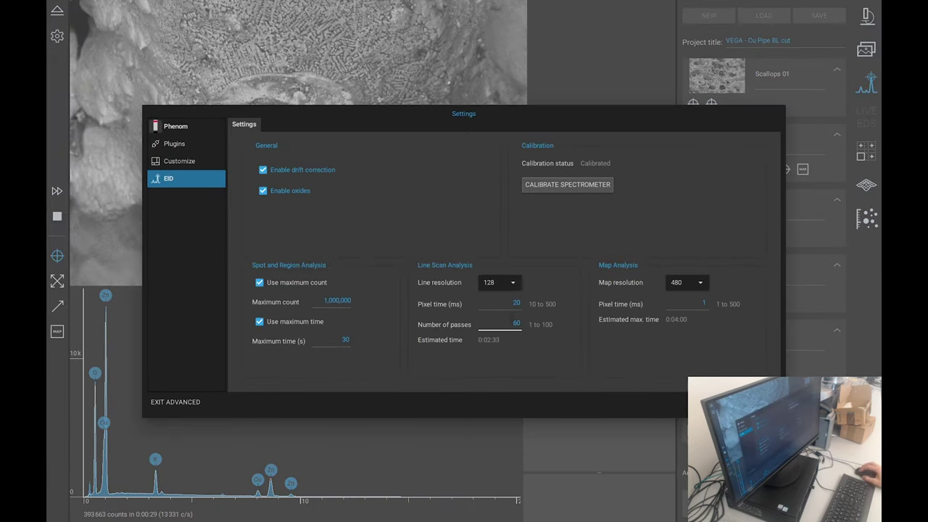
pyautogui.click(513, 283)
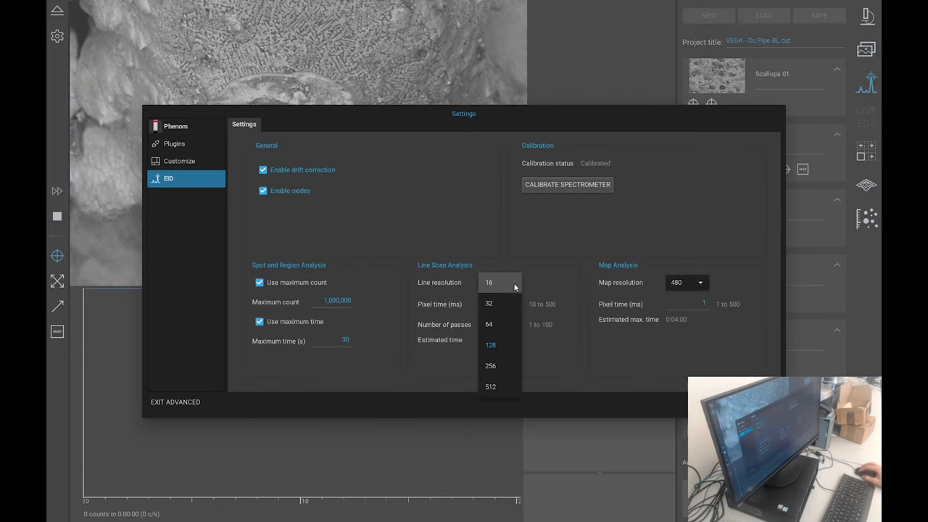
pyautogui.click(491, 364)
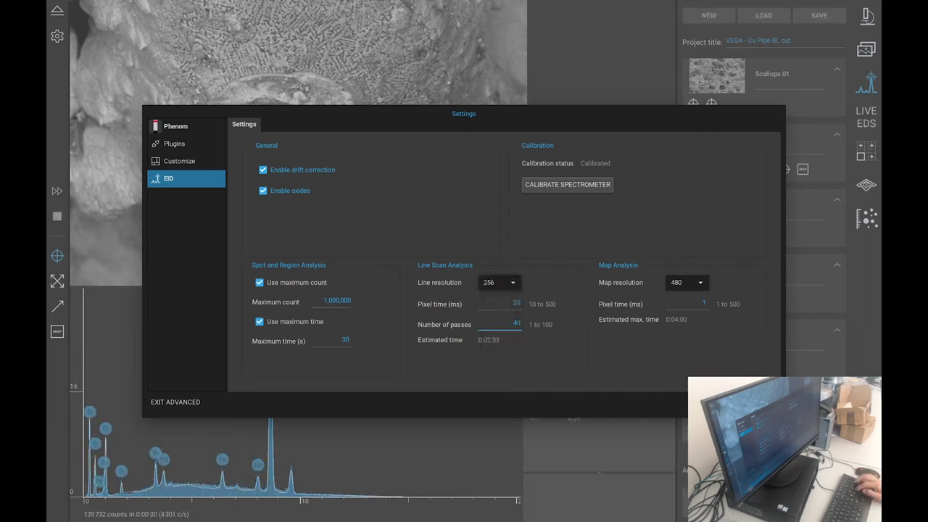
pyautogui.click(508, 324)
pyautogui.press('Return')
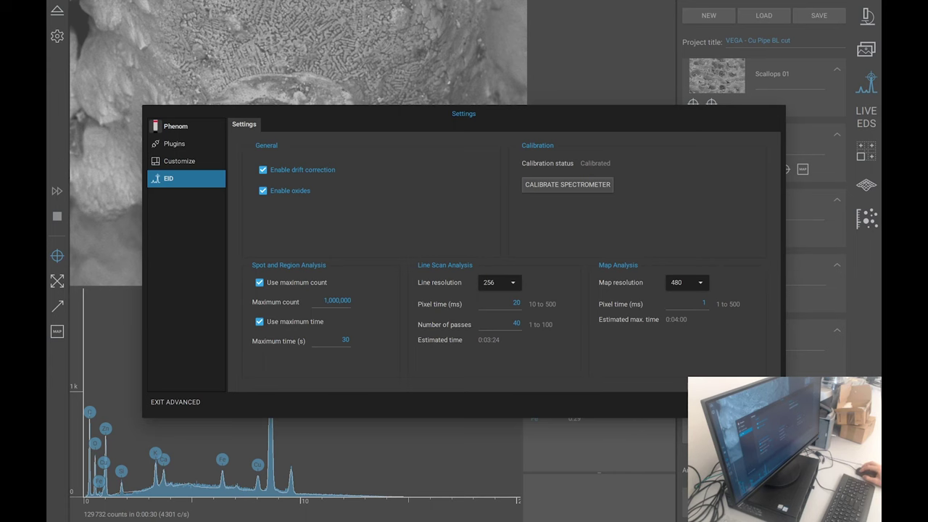
pyautogui.click(56, 38)
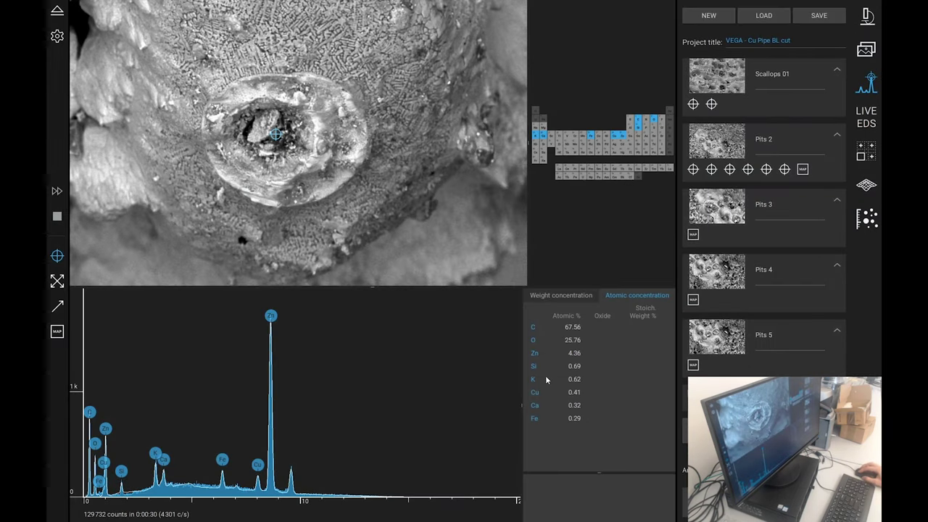
# Review the lower-rim spot, then return to the pit-centre spot's results.
pyautogui.scroll(-3, 732, 350)
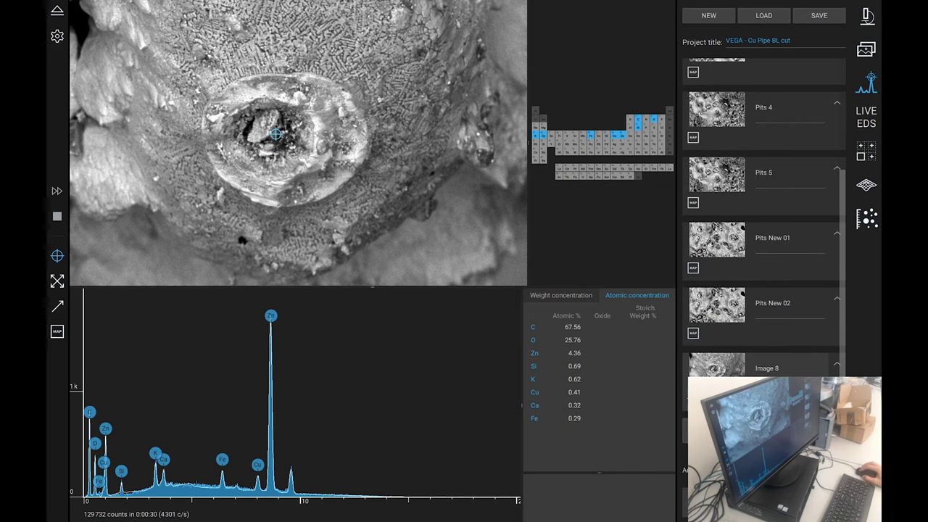
pyautogui.click(282, 172)
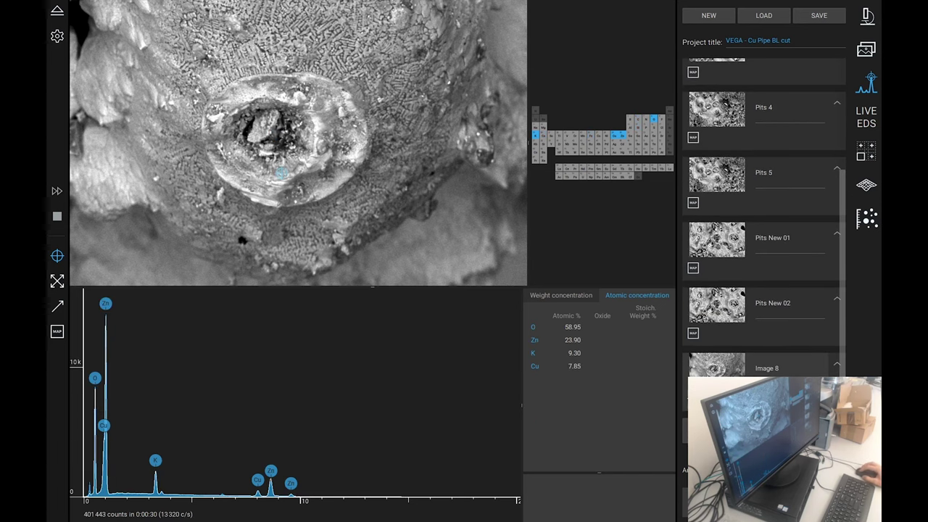
pyautogui.click(276, 142)
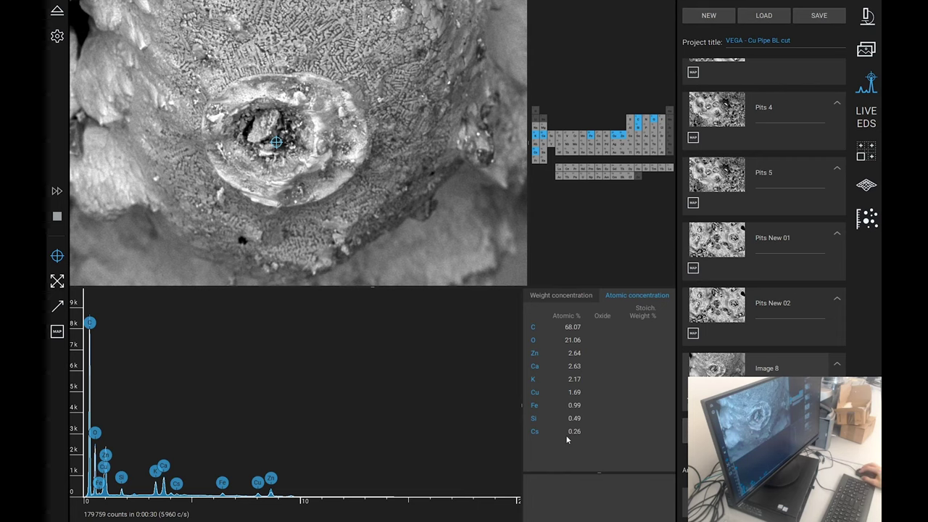
# Draw an EDS line scan from above the pit down through it to just below the rim.
pyautogui.click(60, 305)
pyautogui.moveTo(235, 60); pyautogui.dragTo(275, 145)
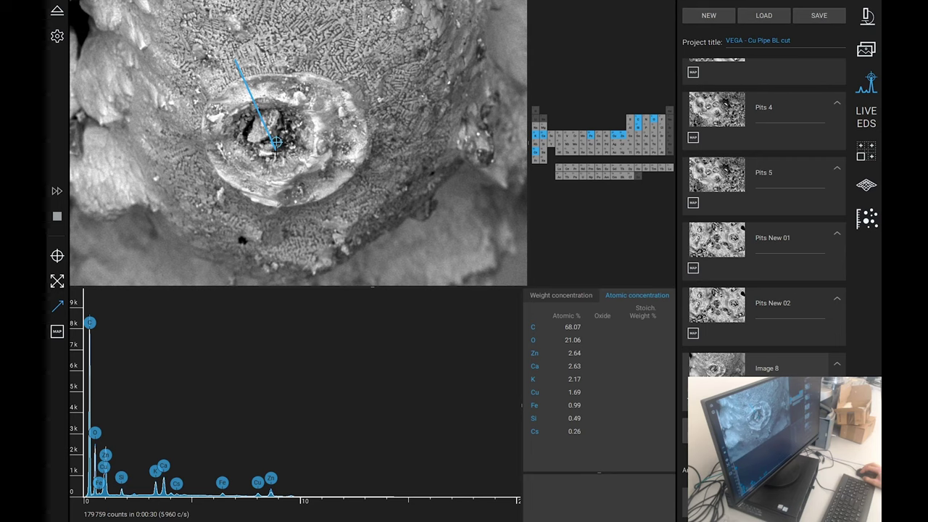
pyautogui.moveTo(276, 144); pyautogui.dragTo(291, 178)
pyautogui.moveTo(301, 196); pyautogui.dragTo(312, 221)
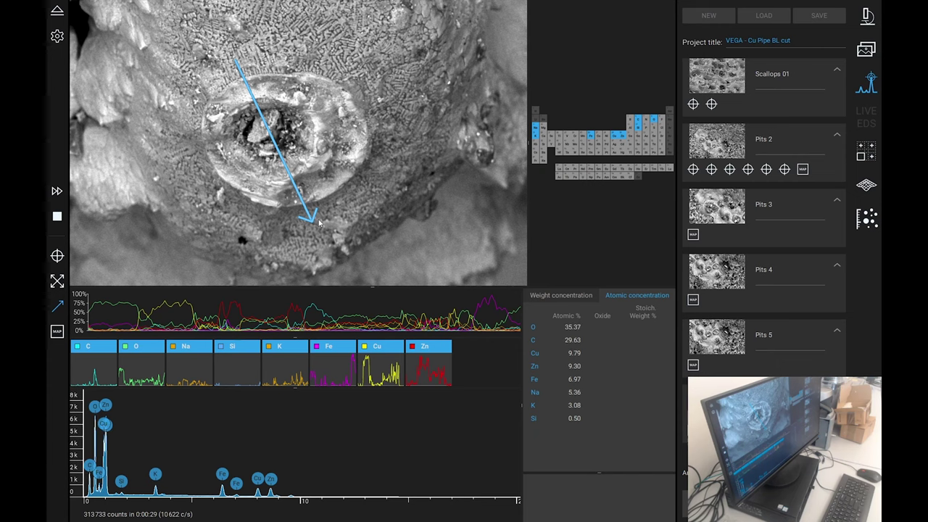
# View the pit line-scan results in weight percent, then switch them to atomic percent.
pyautogui.click(577, 295)
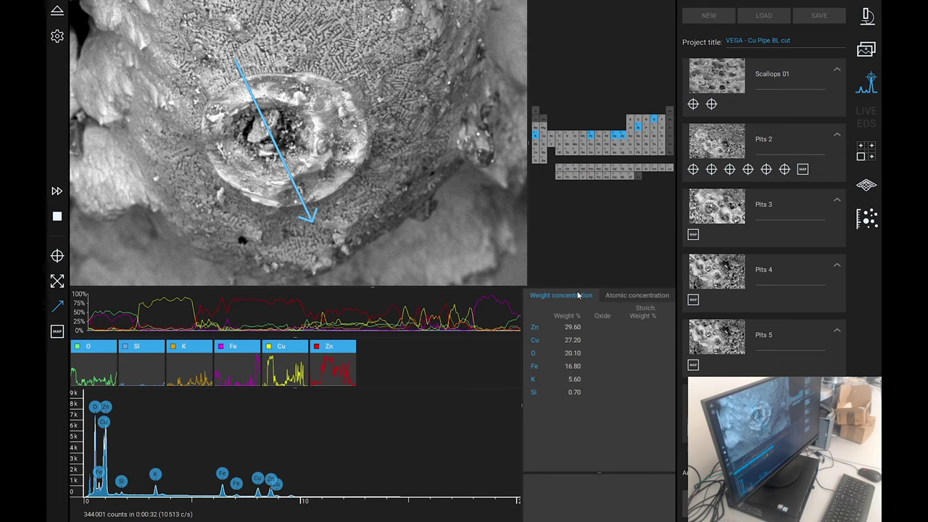
pyautogui.click(649, 296)
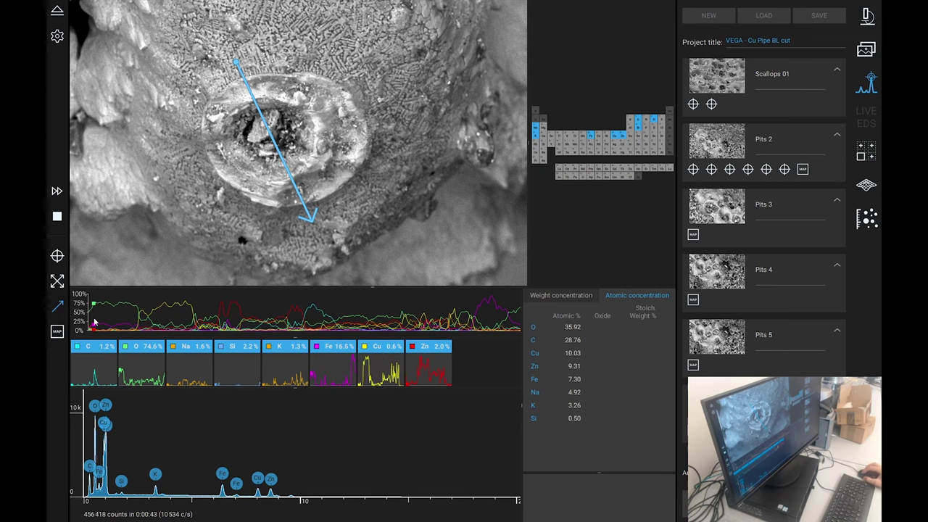
pyautogui.moveTo(96, 327)
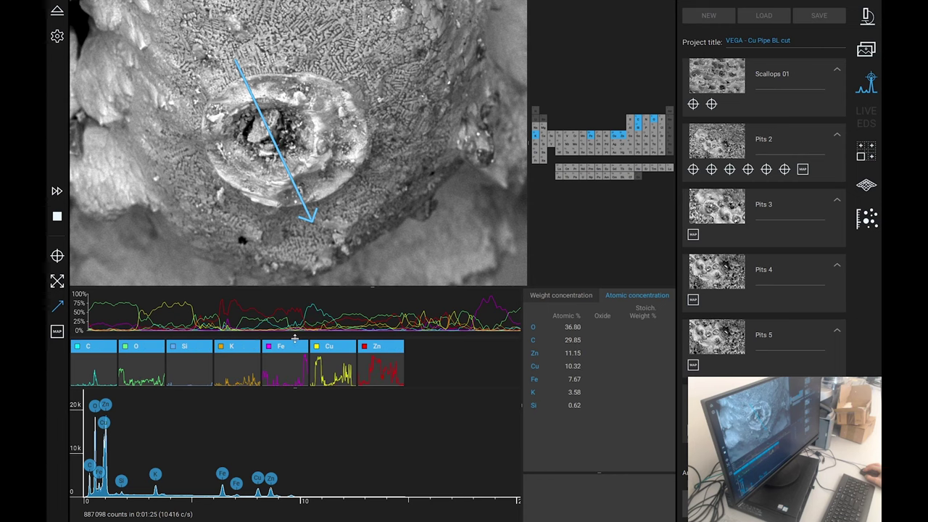
# Make the line-profile graph taller and widen the graph and spectrum area.
pyautogui.moveTo(296, 345); pyautogui.dragTo(296, 390)
pyautogui.moveTo(522, 406); pyautogui.dragTo(630, 405)
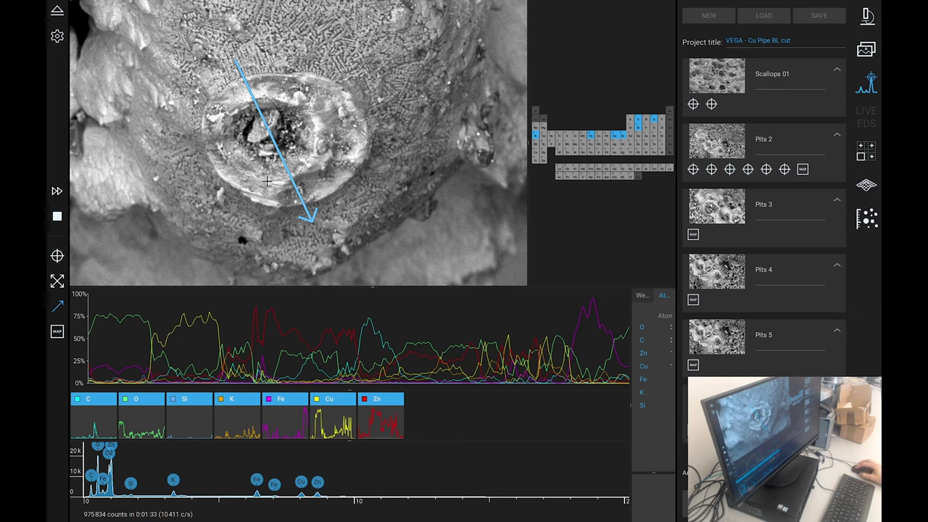
# In the EID settings, keep map resolution at 480 and set map pixel time to 2.
pyautogui.click(58, 35)
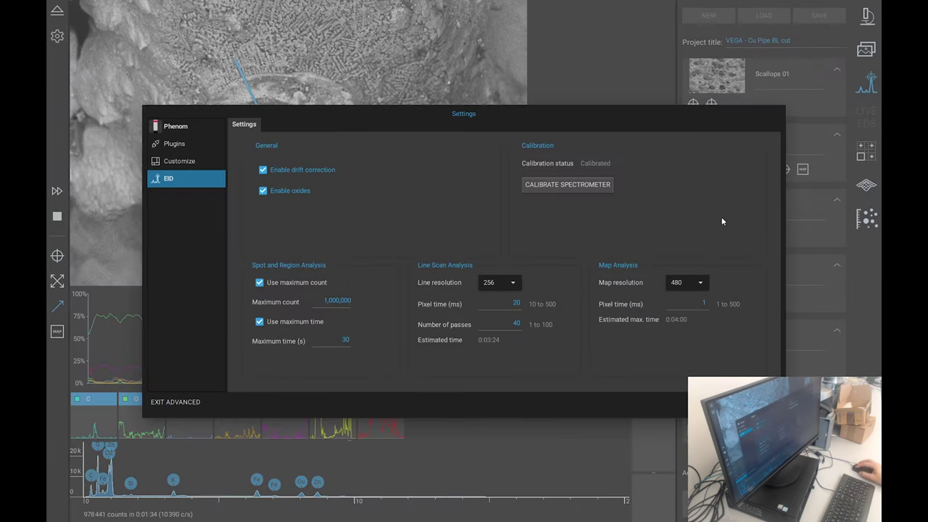
pyautogui.click(700, 283)
pyautogui.click(722, 272)
pyautogui.click(702, 304)
pyautogui.write('2')
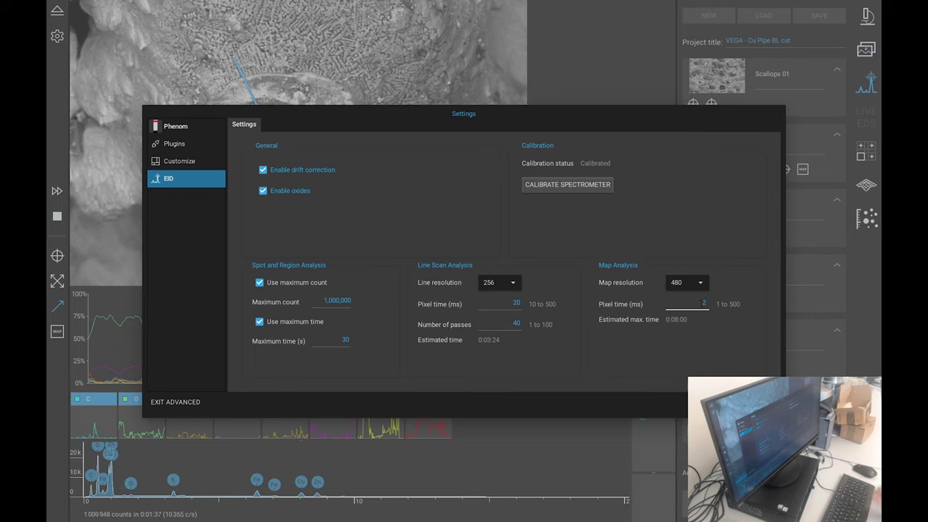
# Apply the 2 ms pixel time, stop the pit line scan, and select the Spot tool.
pyautogui.click(721, 306)
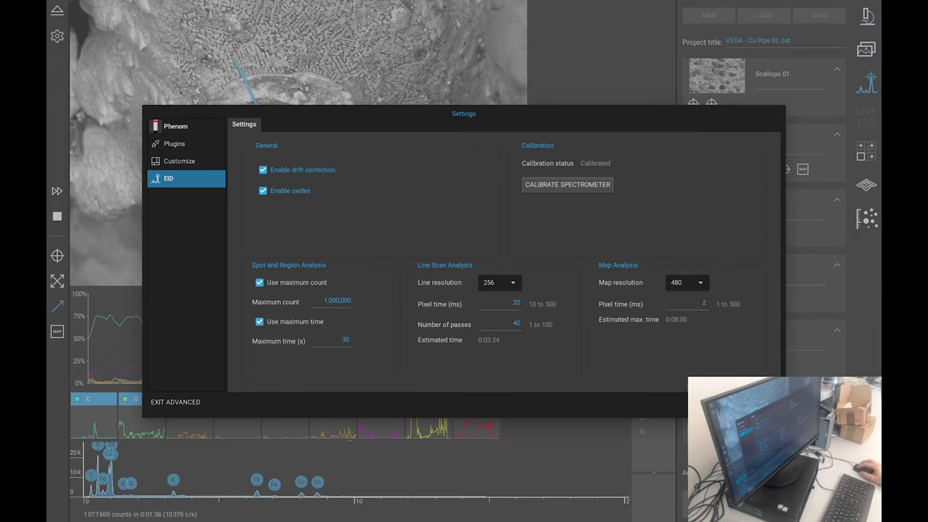
pyautogui.press('Escape')
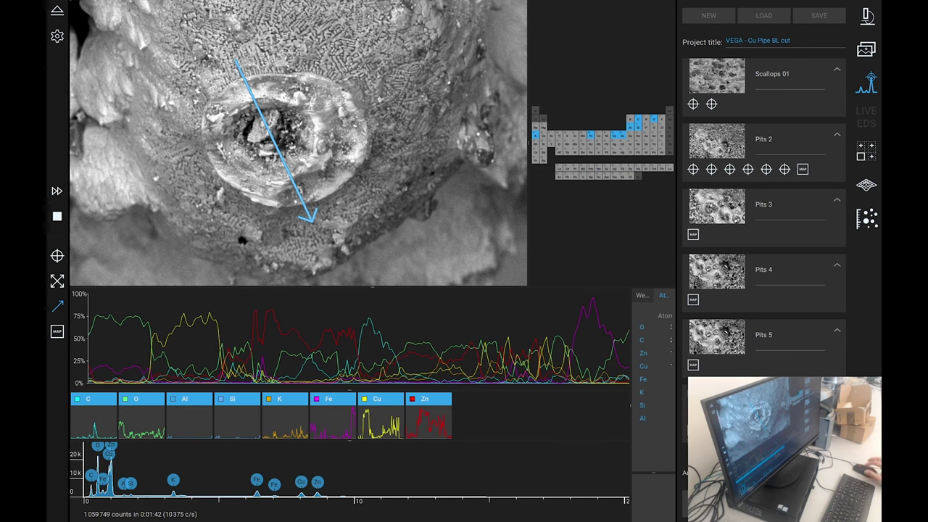
pyautogui.click(57, 218)
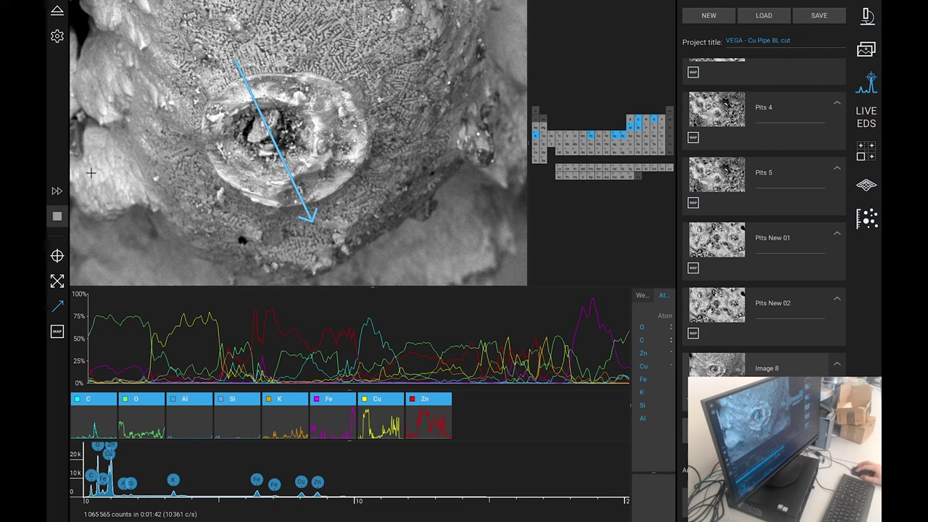
pyautogui.click(58, 255)
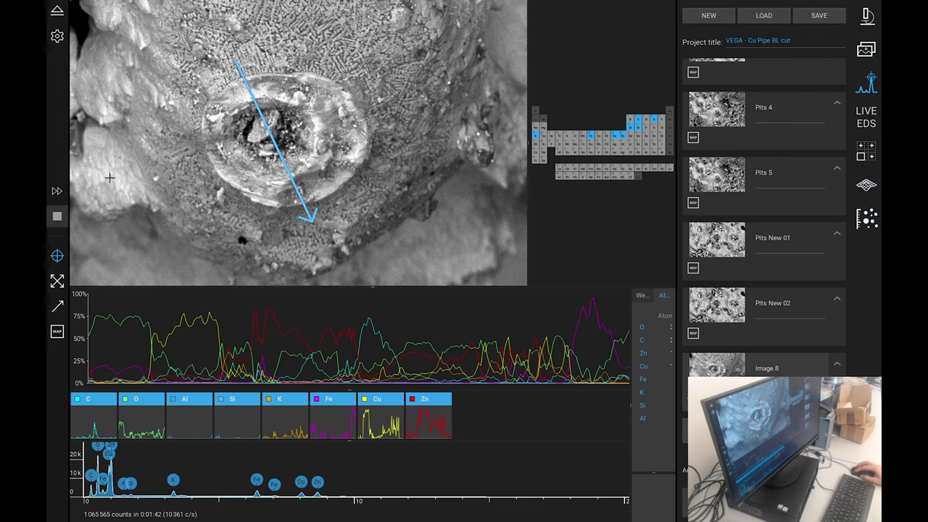
# Place a spot left of the crater, widen the table, and show weight percentages.
pyautogui.click(108, 180)
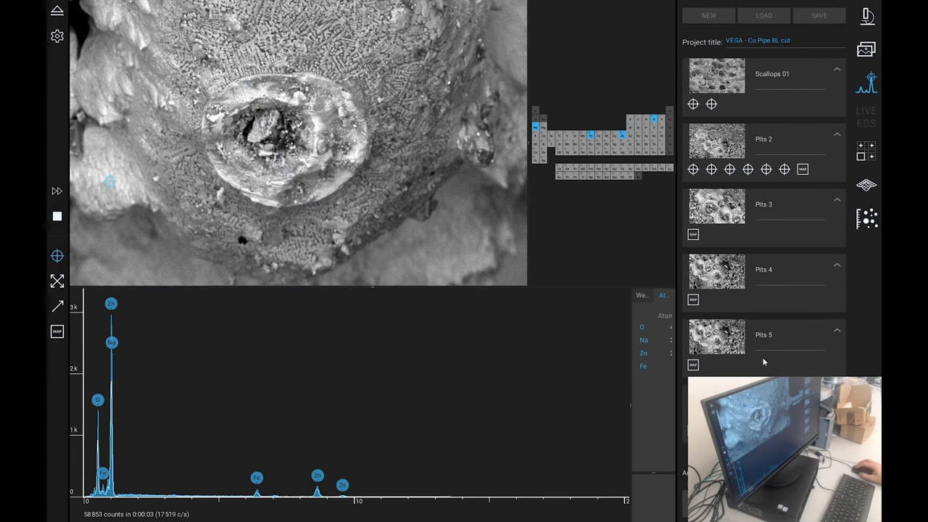
pyautogui.moveTo(629, 407); pyautogui.dragTo(408, 408)
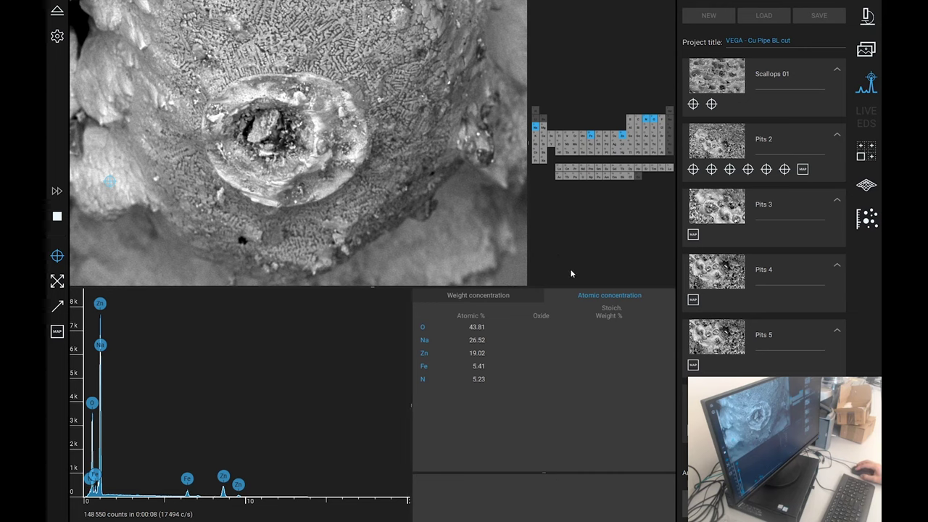
pyautogui.click(519, 298)
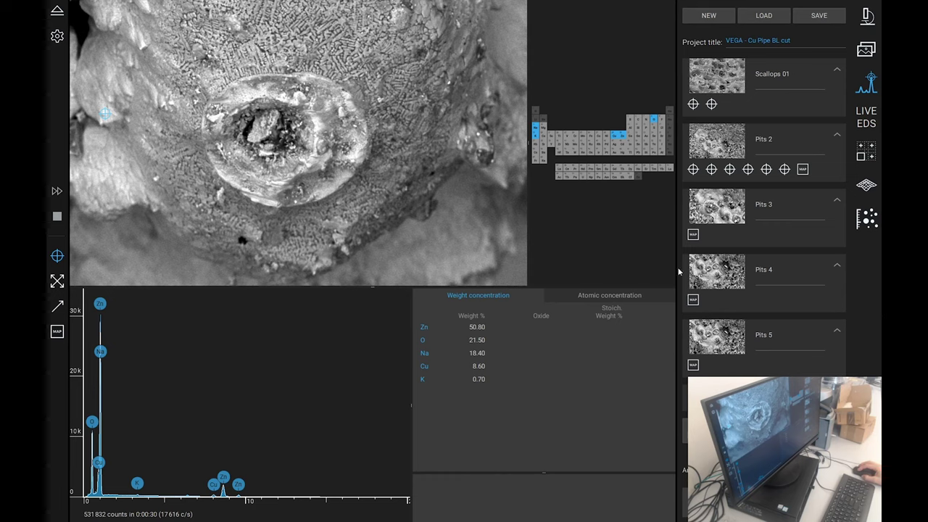
pyautogui.scroll(-5, 812, 307)
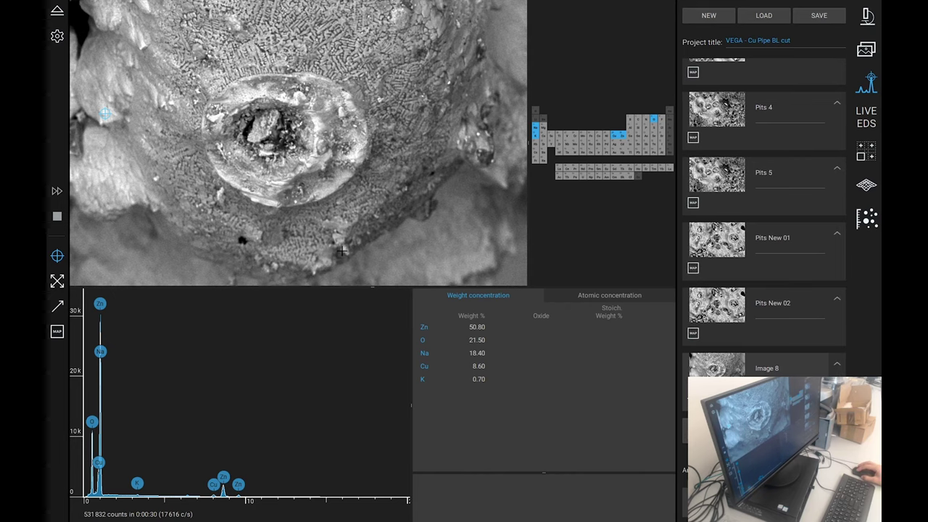
# In the SEM view, set beam intensity to Map, refocus on a reduced area, and auto-adjust contrast.
pyautogui.click(867, 21)
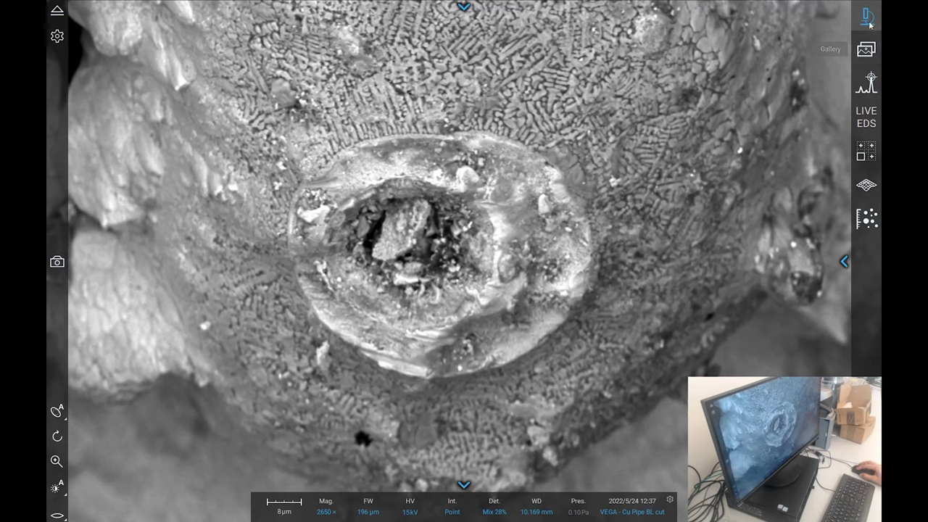
pyautogui.click(451, 511)
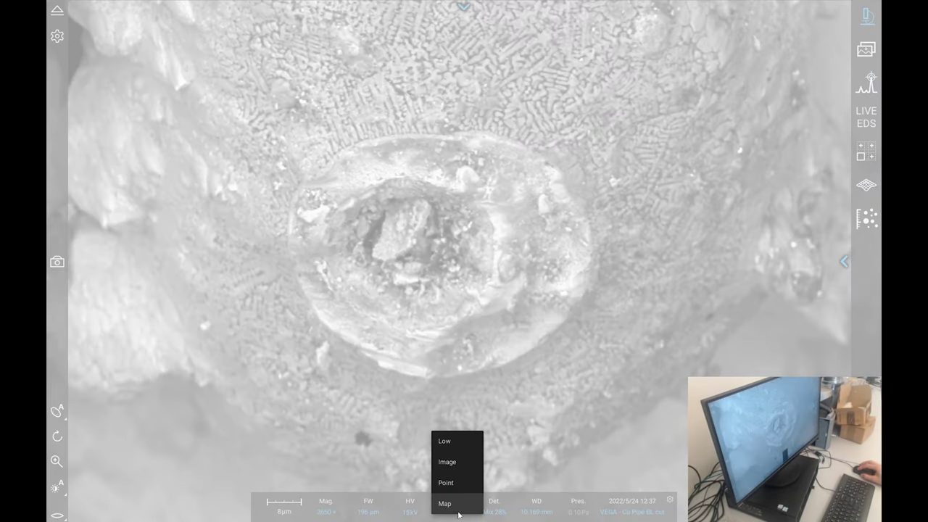
pyautogui.click(443, 510)
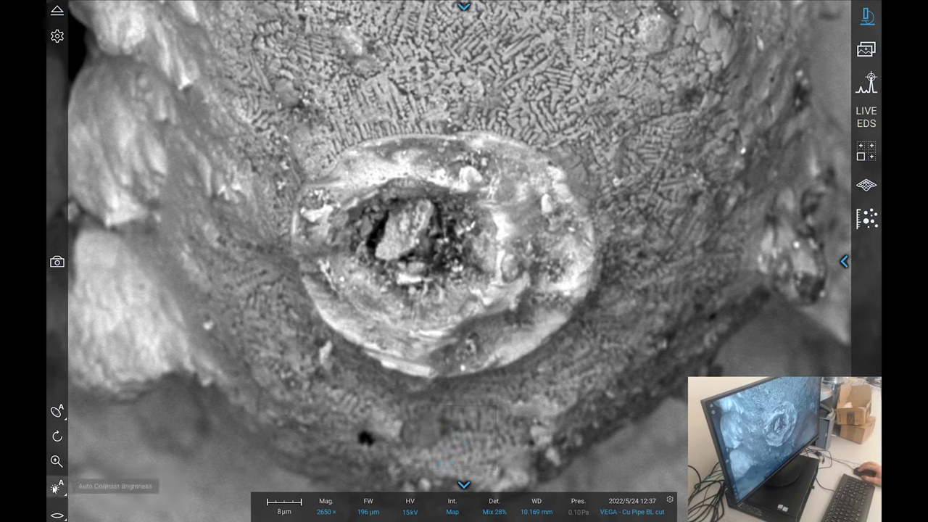
pyautogui.click(56, 514)
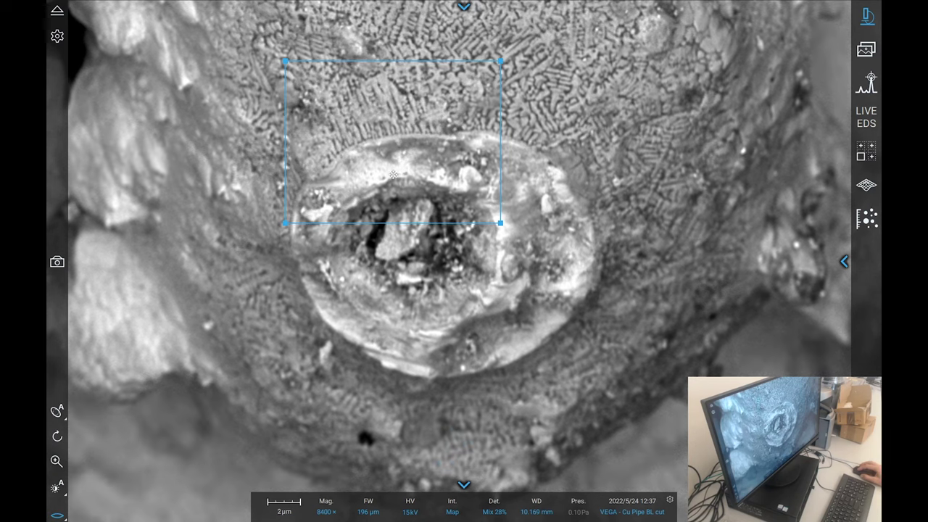
pyautogui.moveTo(420, 177); pyautogui.dragTo(516, 172)
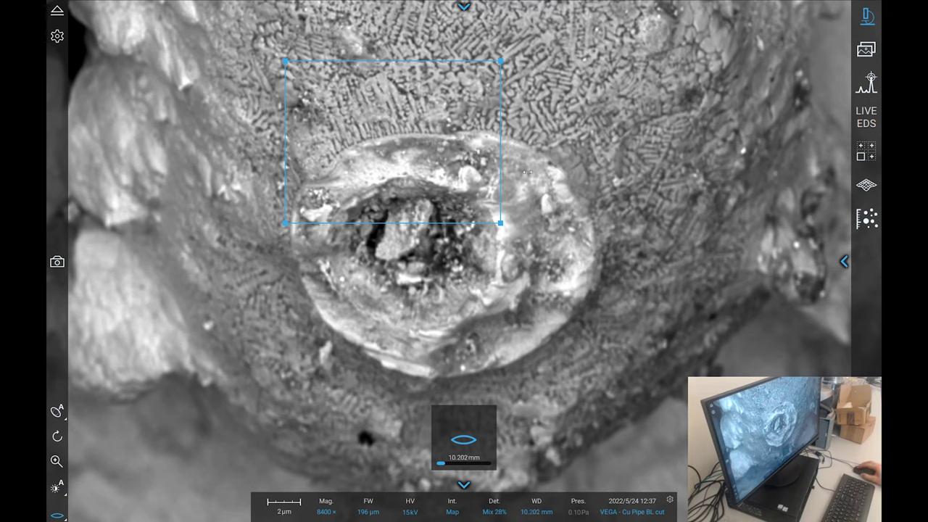
pyautogui.click(58, 491)
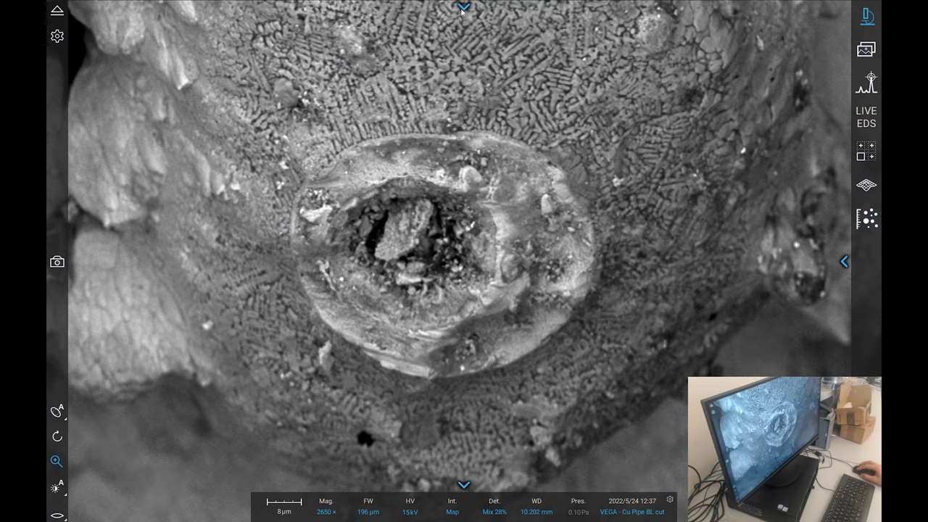
# Acquire a high-resolution 7680×4800 image of the crater and return to the EDS view.
pyautogui.click(459, 7)
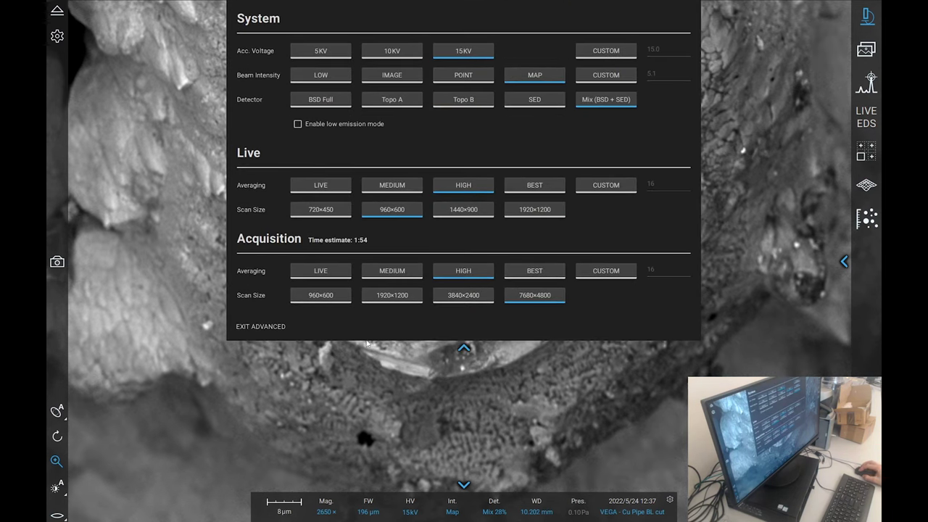
pyautogui.click(57, 262)
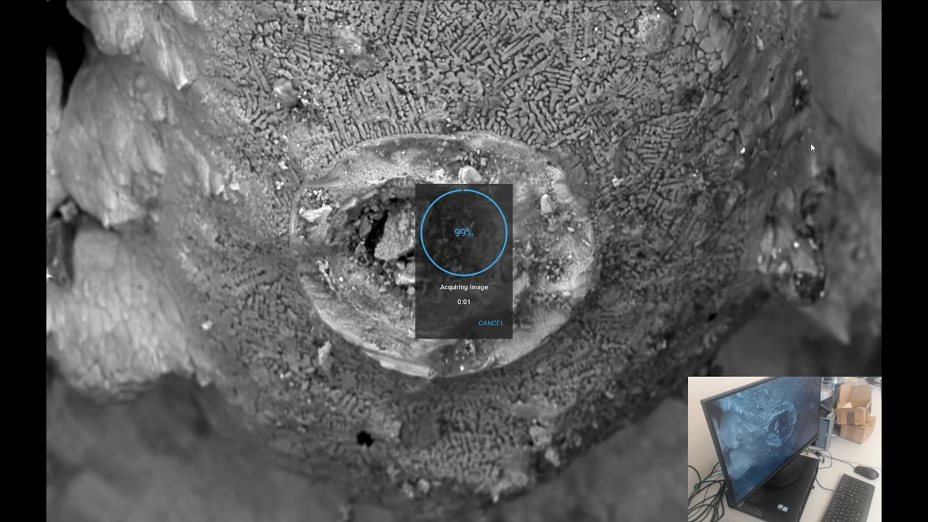
pyautogui.click(870, 98)
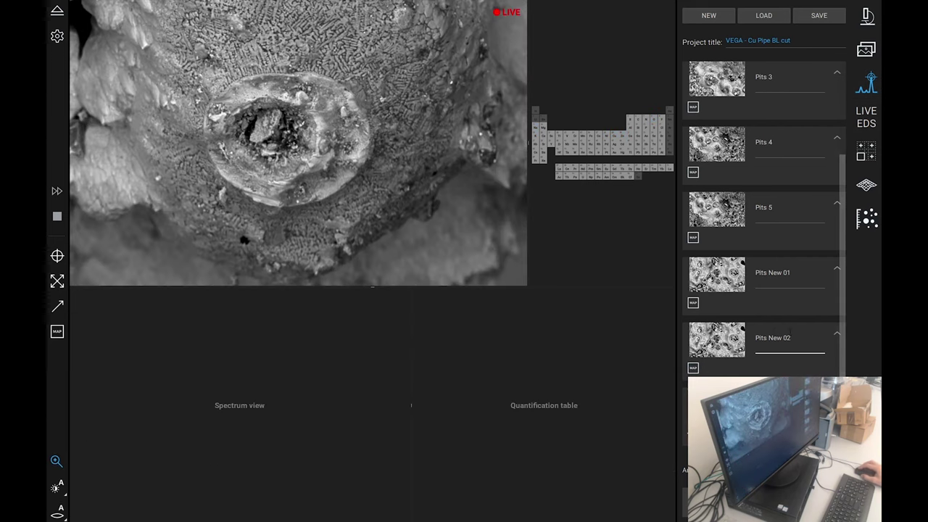
# Outline a map rectangle around the central crater and start EDS mapping.
pyautogui.click(57, 333)
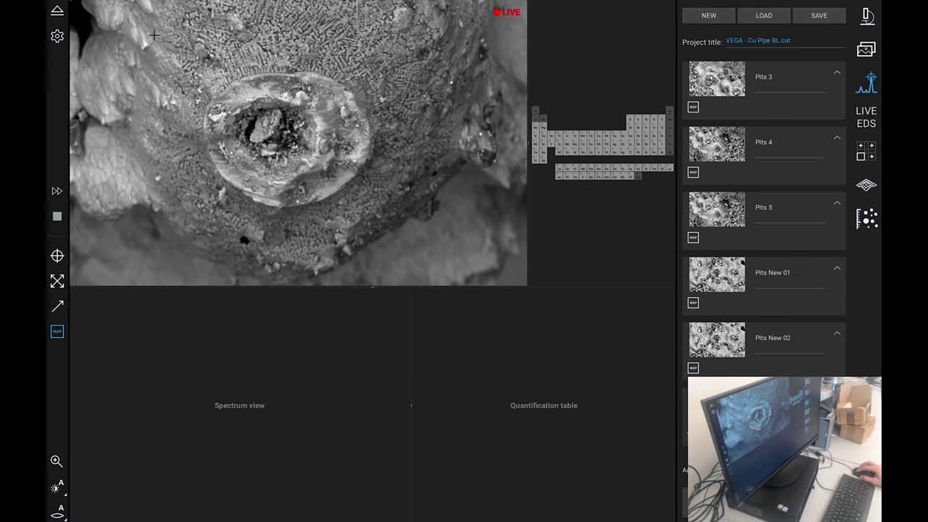
pyautogui.moveTo(99, 31); pyautogui.dragTo(417, 239)
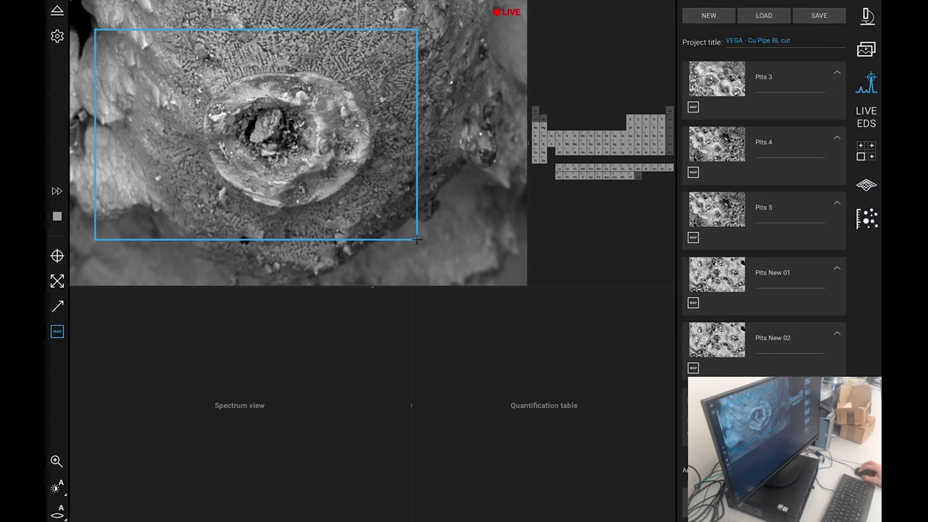
pyautogui.moveTo(417, 239); pyautogui.dragTo(417, 240)
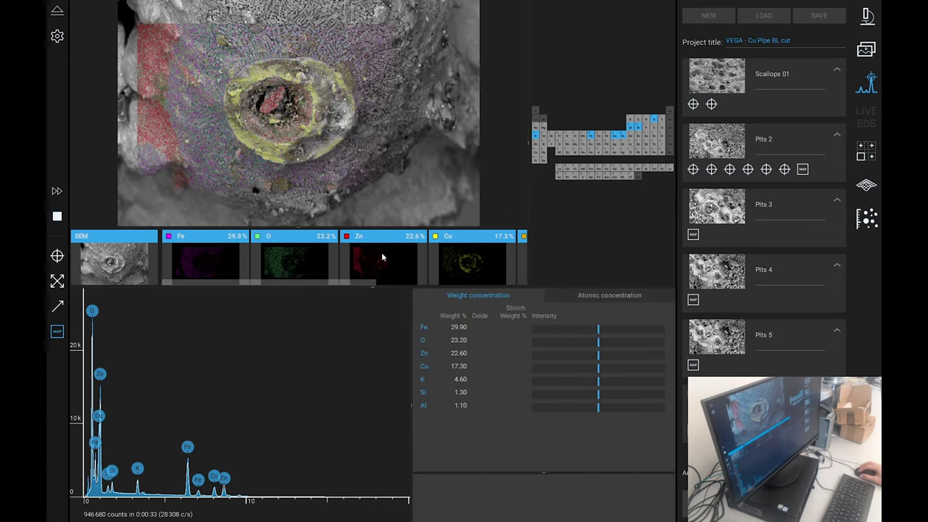
# View the Zn, O and Fe element maps, overlaying O and then Fe on the SEM image.
pyautogui.click(382, 257)
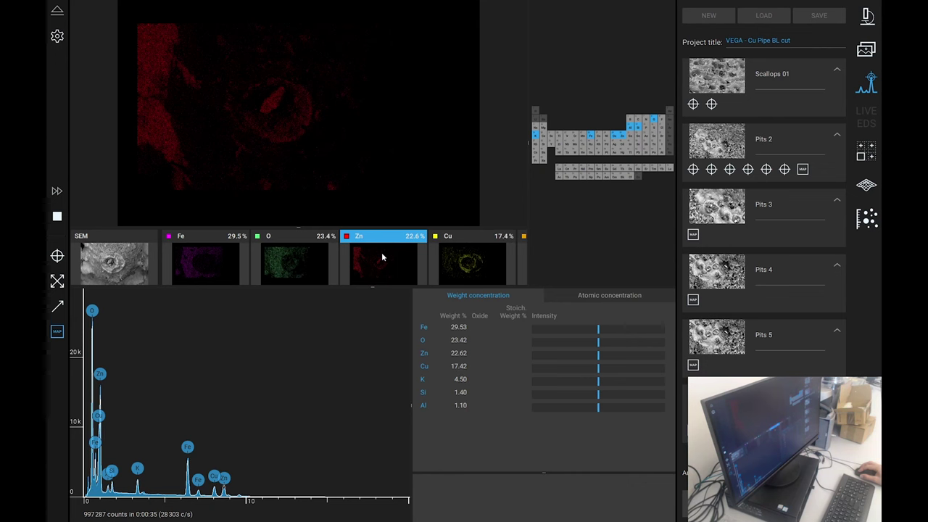
pyautogui.click(135, 271)
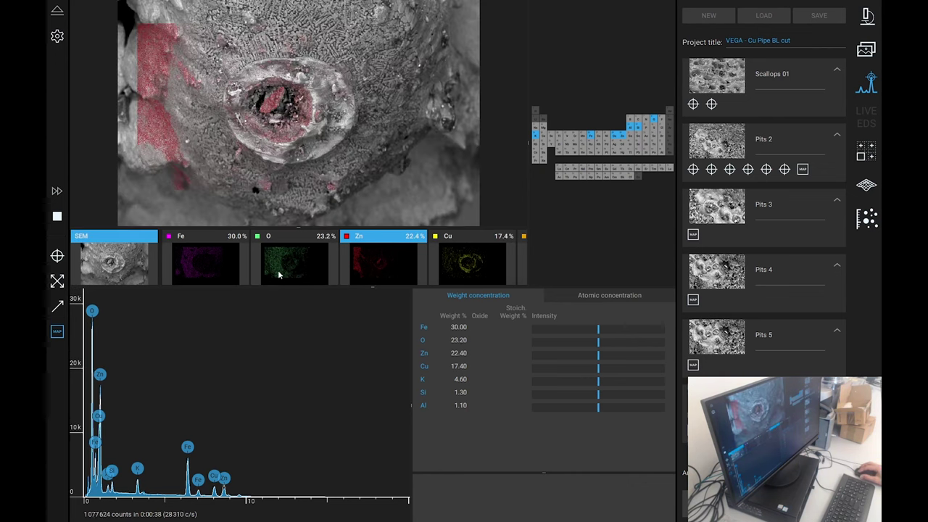
pyautogui.click(279, 274)
pyautogui.click(100, 274)
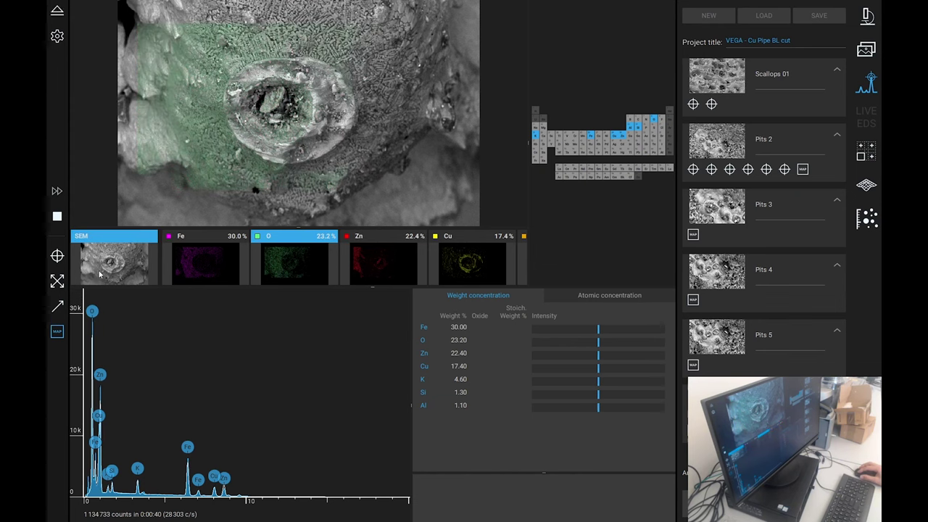
pyautogui.click(175, 272)
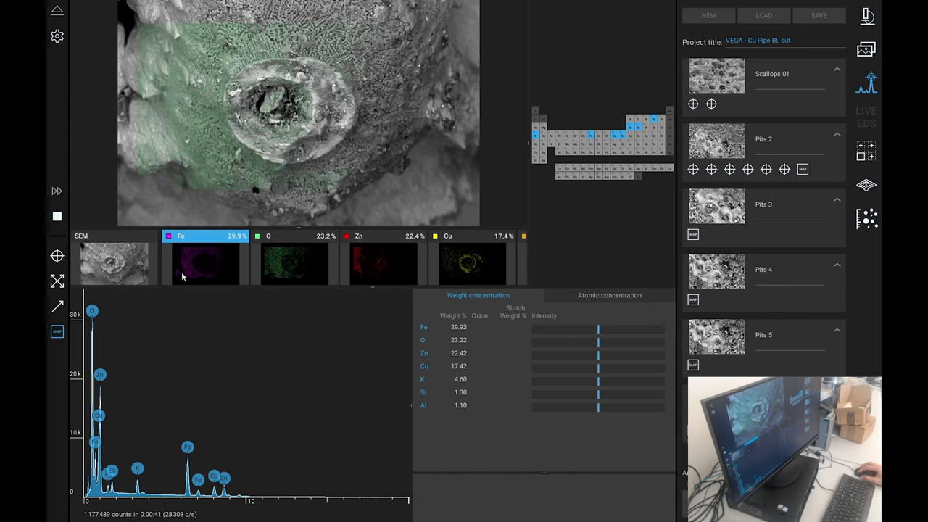
pyautogui.click(124, 269)
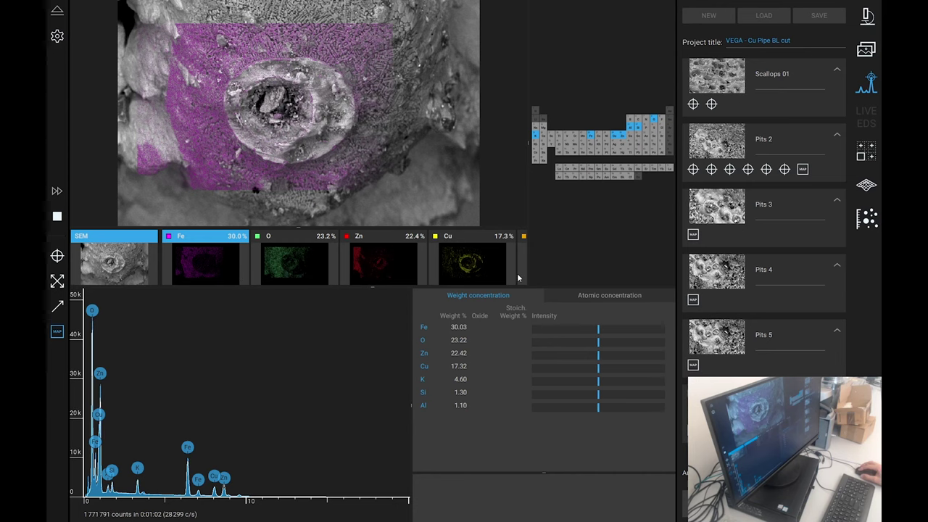
# Build the overlay with Fe, Cu and Zn, trying and removing O along the way.
pyautogui.click(478, 276)
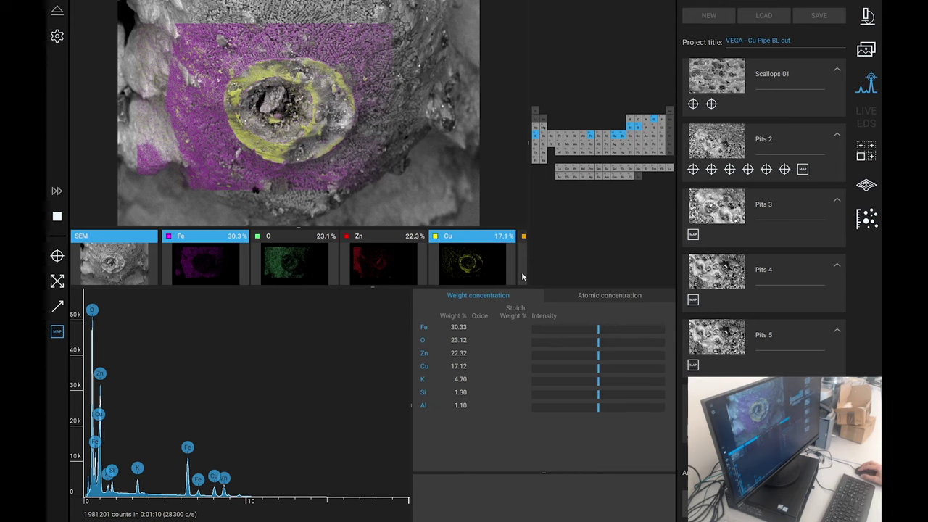
pyautogui.click(377, 271)
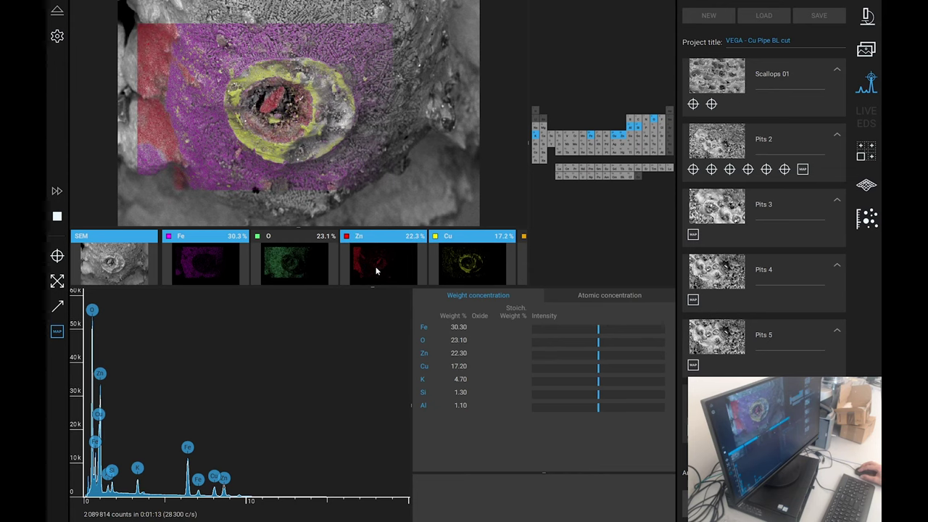
pyautogui.click(376, 271)
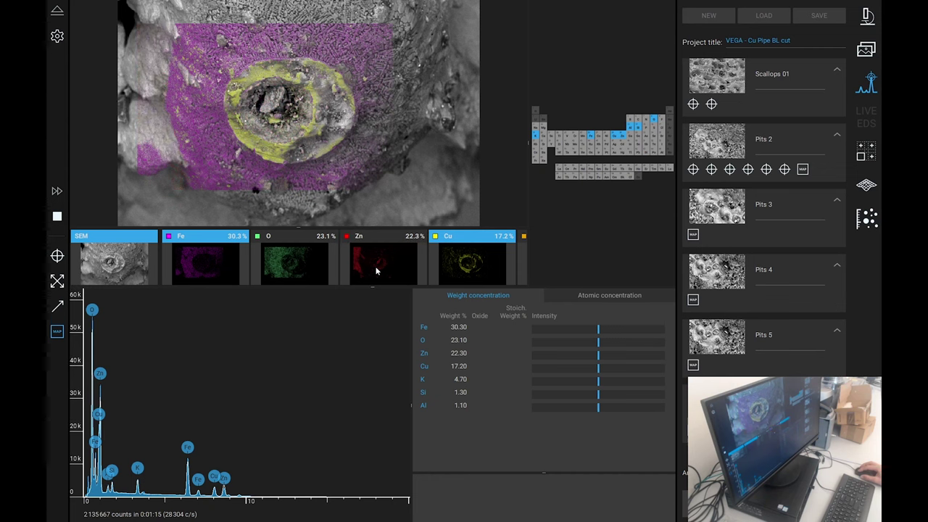
pyautogui.click(300, 274)
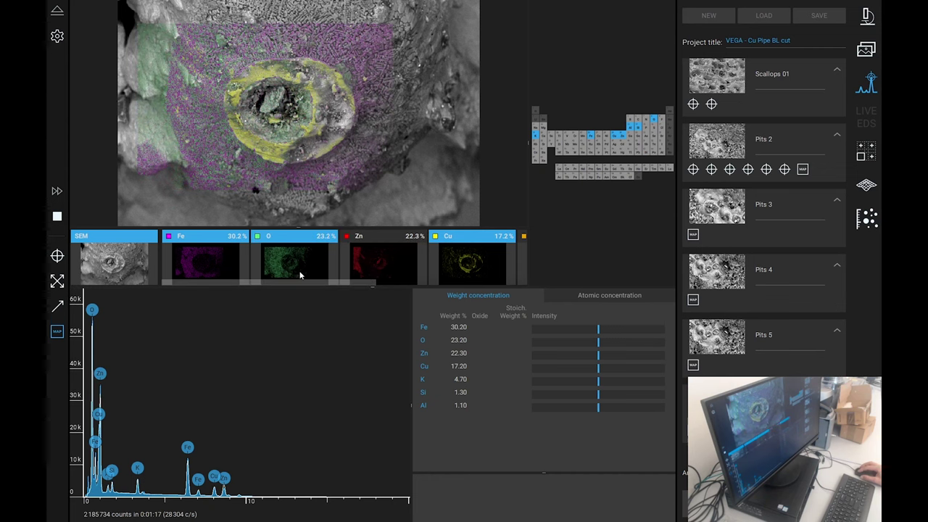
pyautogui.click(300, 274)
pyautogui.click(397, 274)
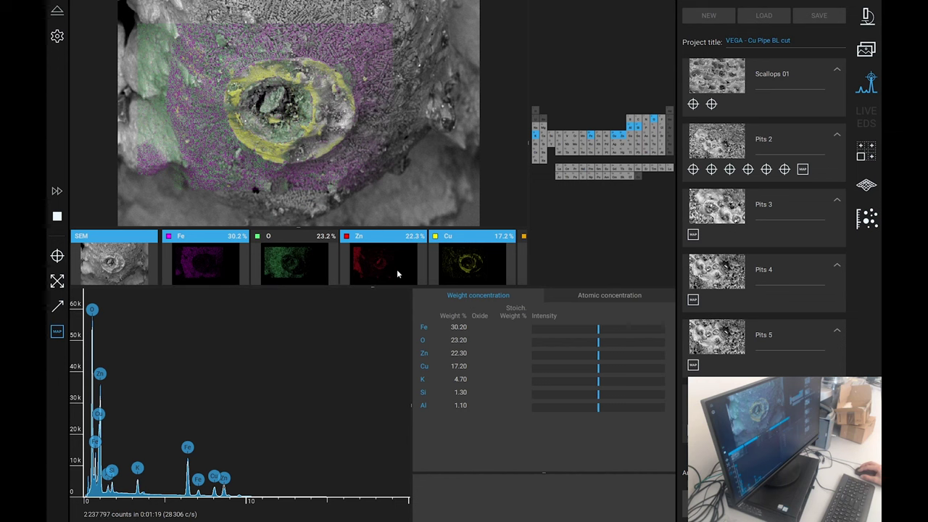
pyautogui.moveTo(221, 454)
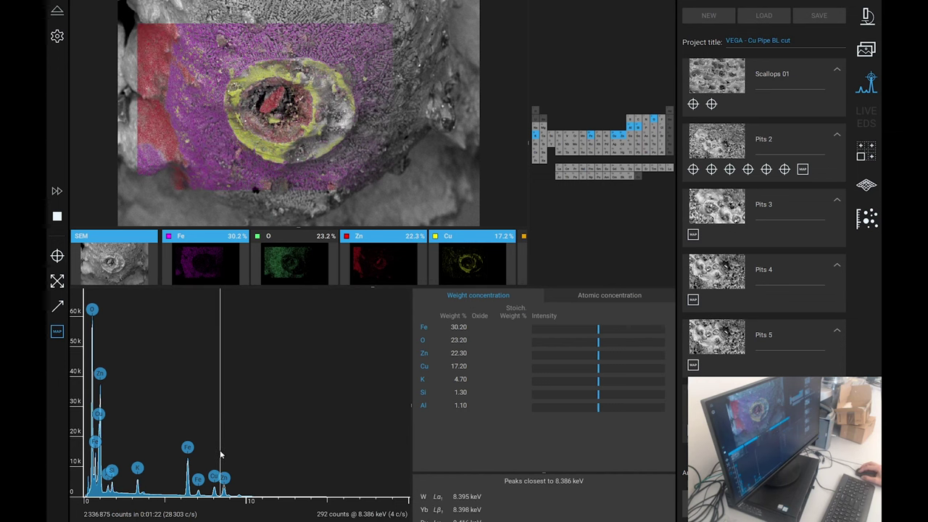
# Toggle the K, Si and Al maps and raise the Al, Si and K map intensities.
pyautogui.moveTo(353, 282); pyautogui.dragTo(500, 285)
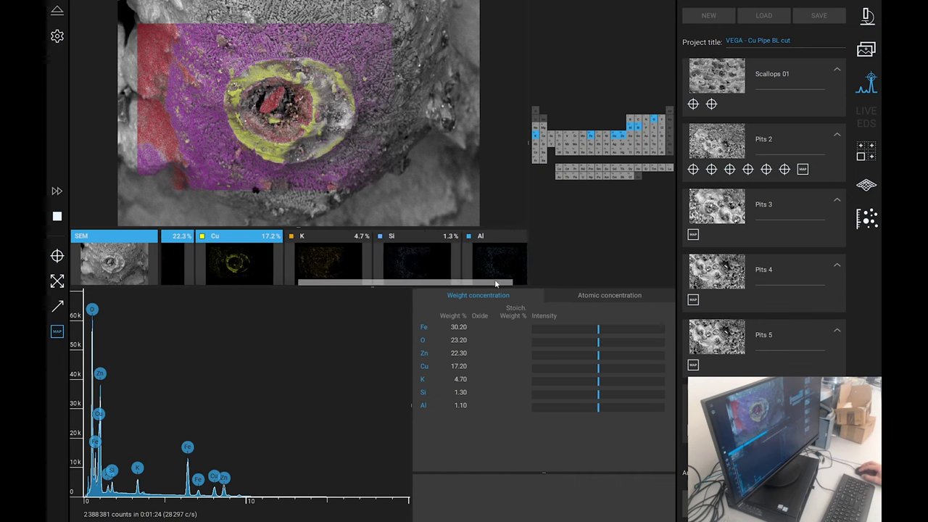
pyautogui.click(319, 274)
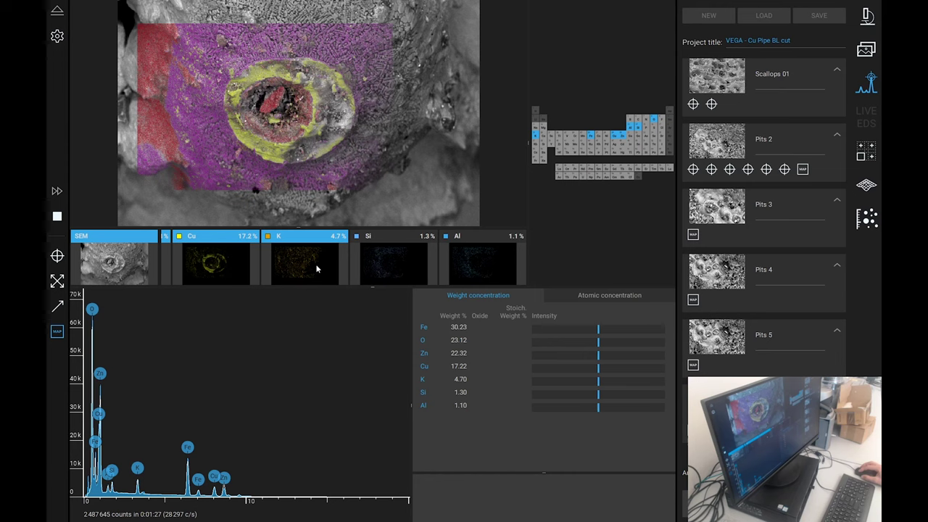
pyautogui.click(317, 269)
pyautogui.click(399, 263)
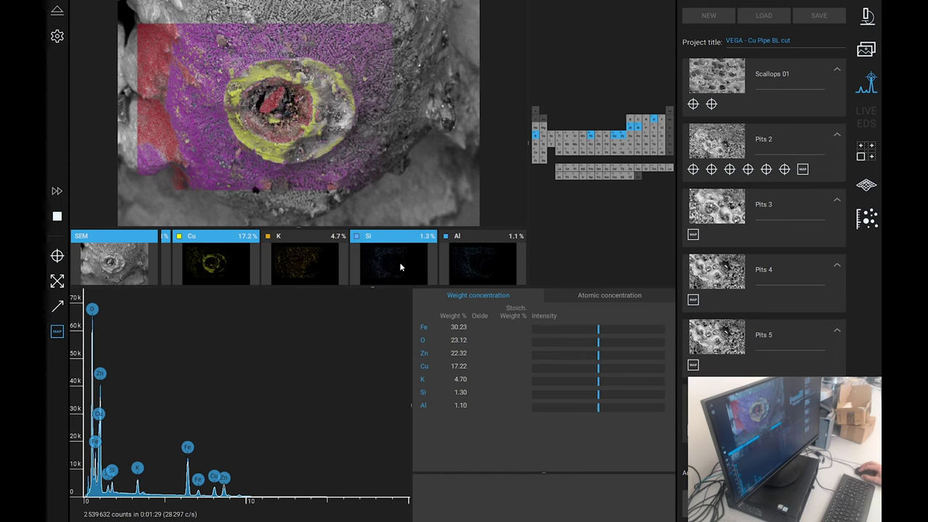
pyautogui.click(400, 267)
pyautogui.click(494, 266)
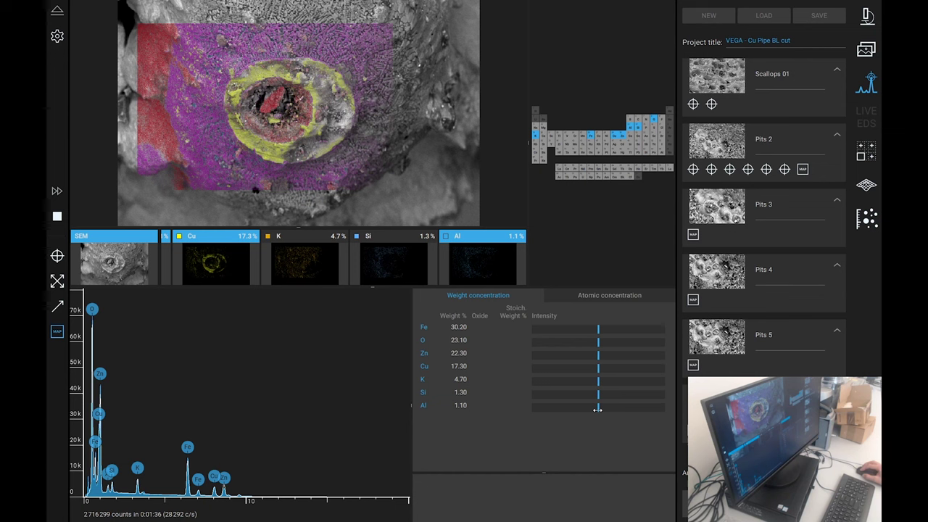
pyautogui.moveTo(598, 409); pyautogui.dragTo(648, 417)
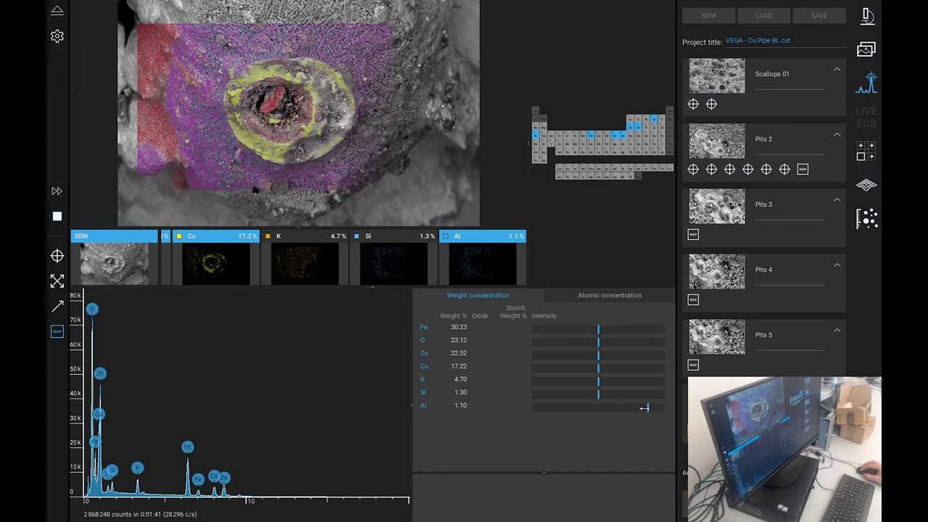
pyautogui.moveTo(601, 396); pyautogui.dragTo(649, 406)
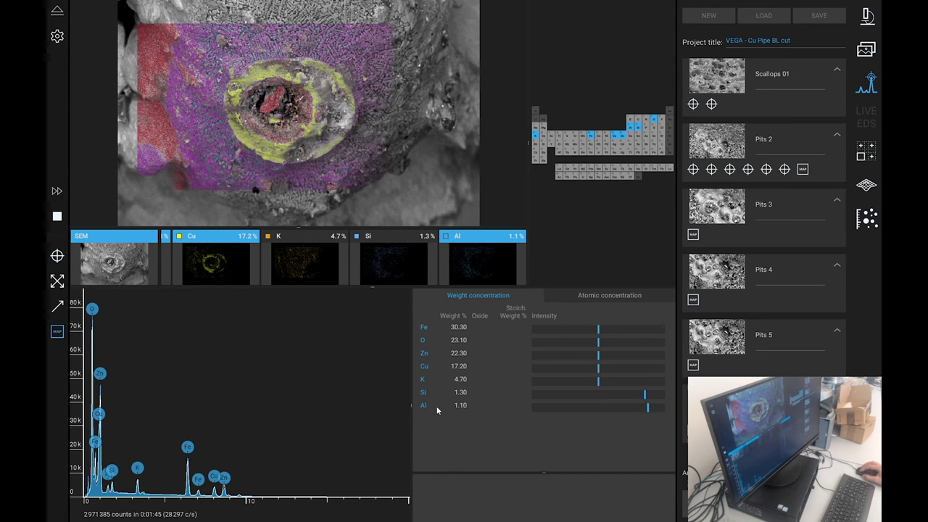
pyautogui.moveTo(599, 381); pyautogui.dragTo(645, 393)
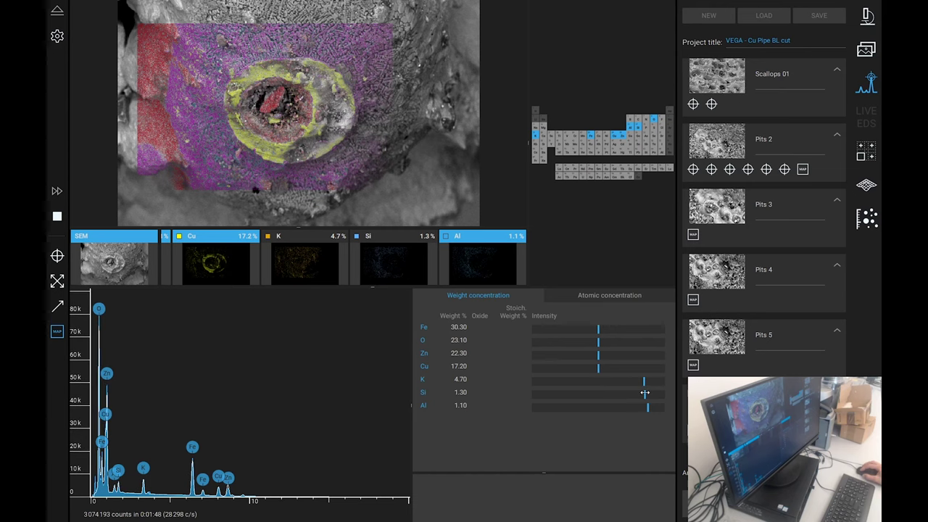
# Compare the Cu, Fe and Al maps and overlays, ending with only the Si map displayed.
pyautogui.click(208, 268)
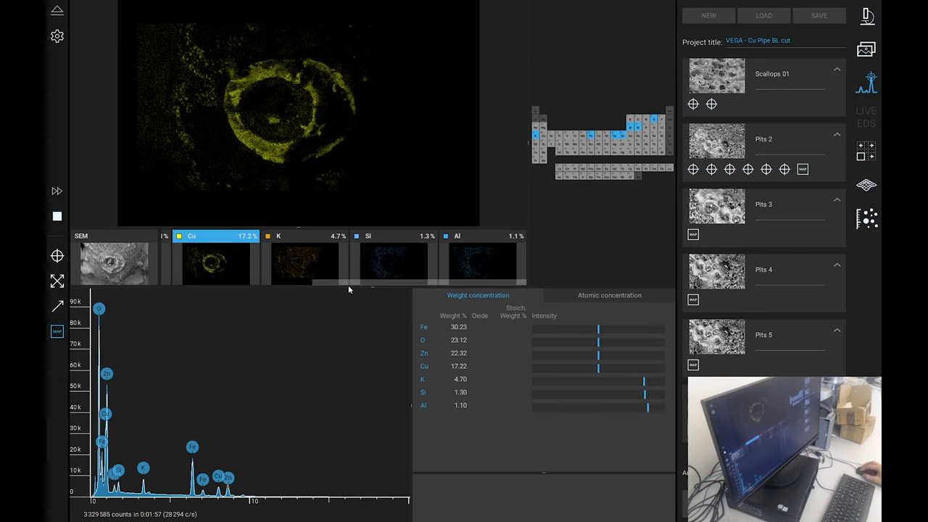
pyautogui.moveTo(518, 284); pyautogui.dragTo(196, 274)
pyautogui.click(196, 274)
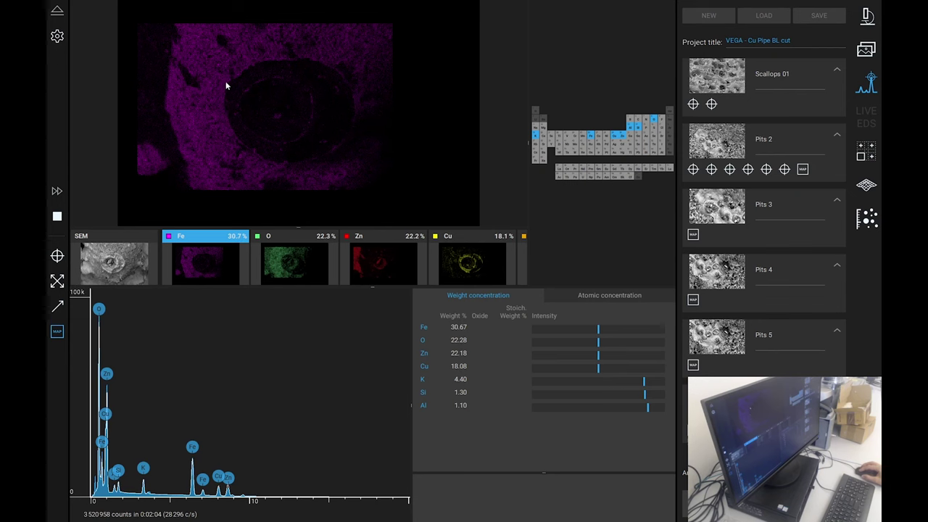
pyautogui.click(134, 273)
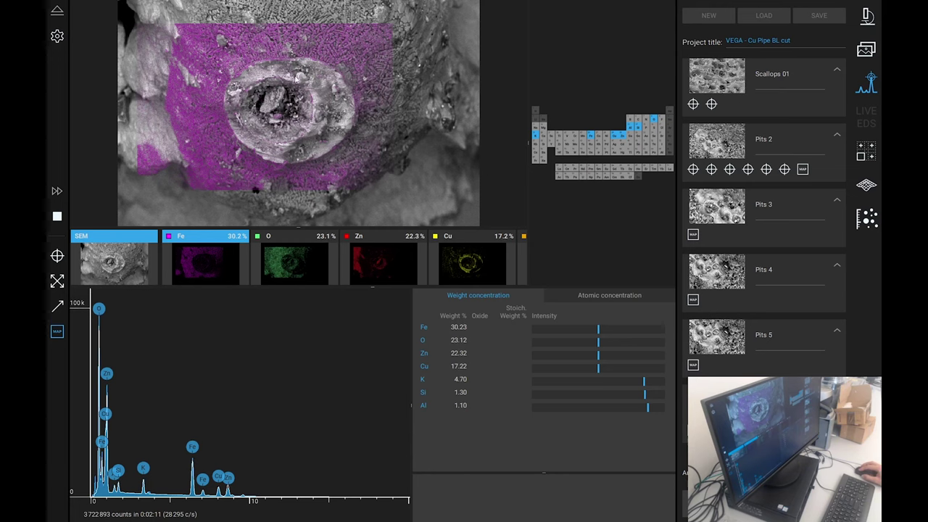
pyautogui.click(486, 270)
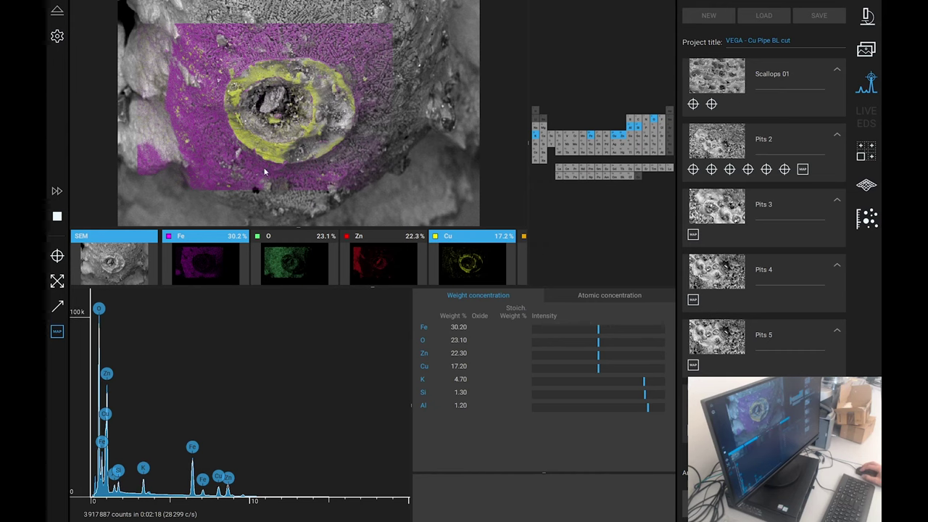
pyautogui.moveTo(355, 282); pyautogui.dragTo(529, 286)
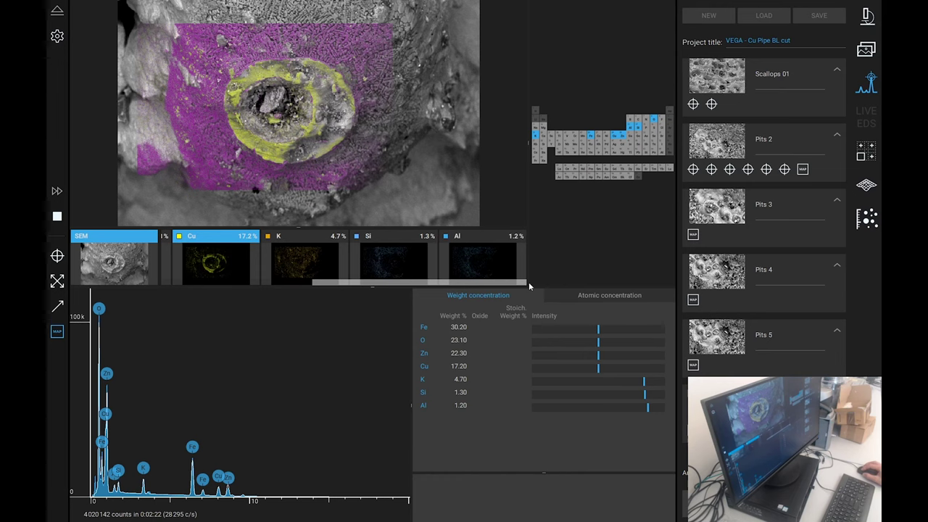
pyautogui.click(479, 267)
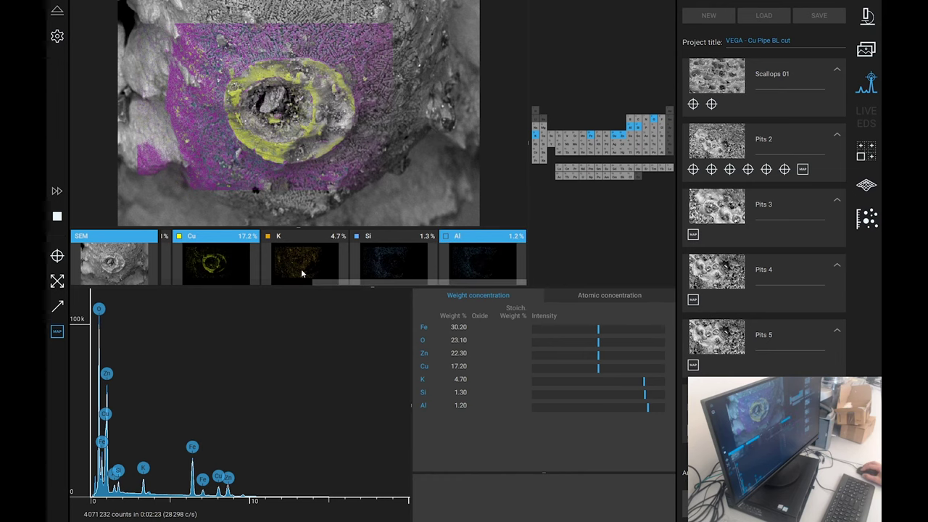
pyautogui.click(130, 268)
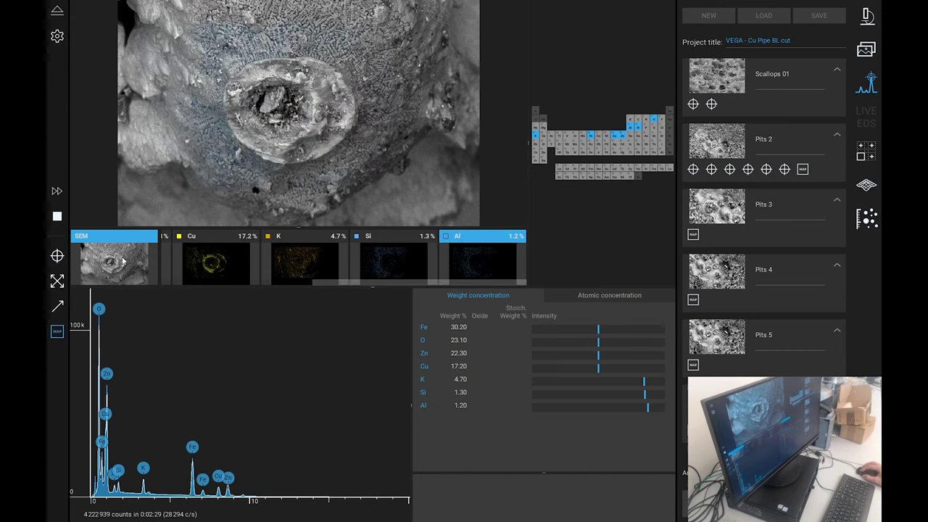
pyautogui.click(124, 262)
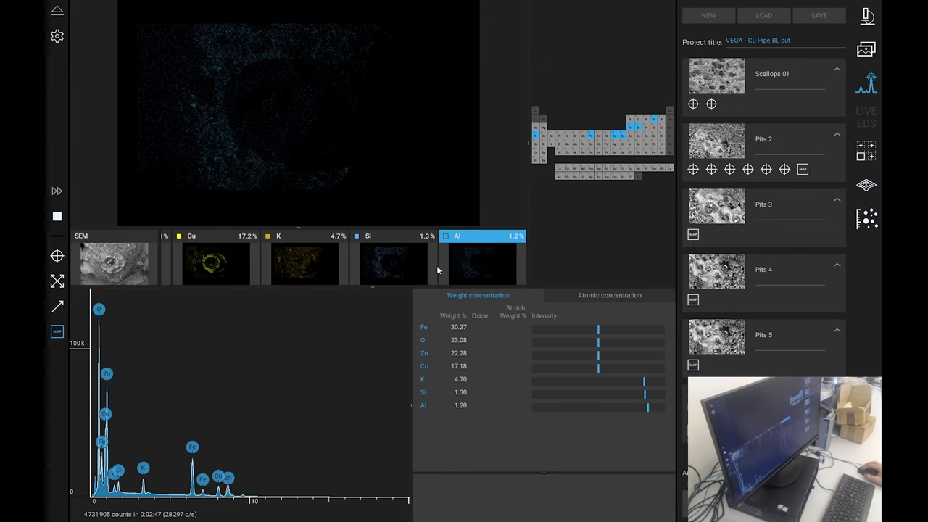
pyautogui.click(398, 271)
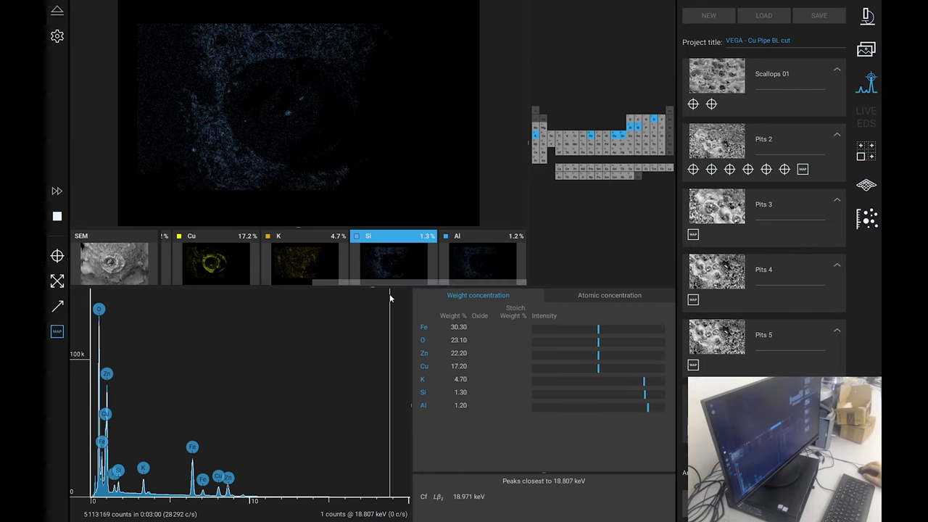
pyautogui.moveTo(472, 285); pyautogui.dragTo(263, 289)
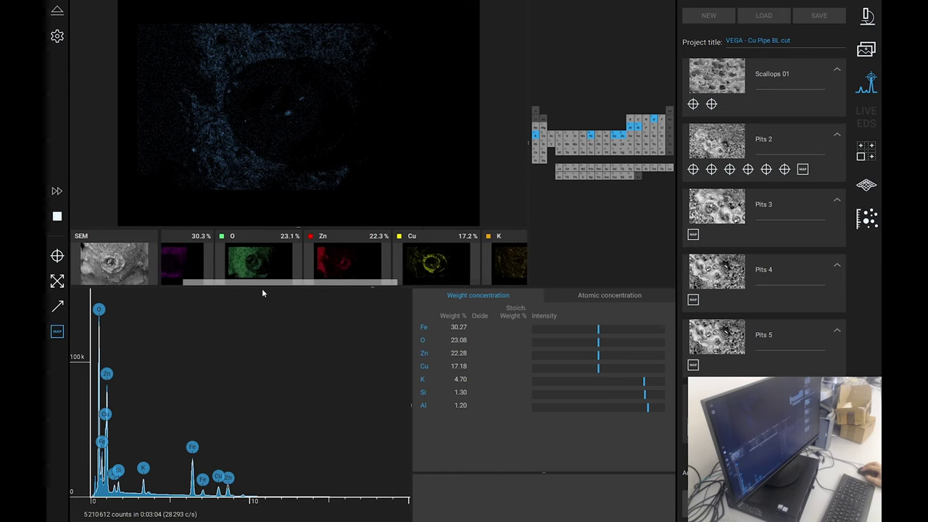
# Check the O, Cu, K and Si maps, ending with only the K map shown.
pyautogui.click(259, 265)
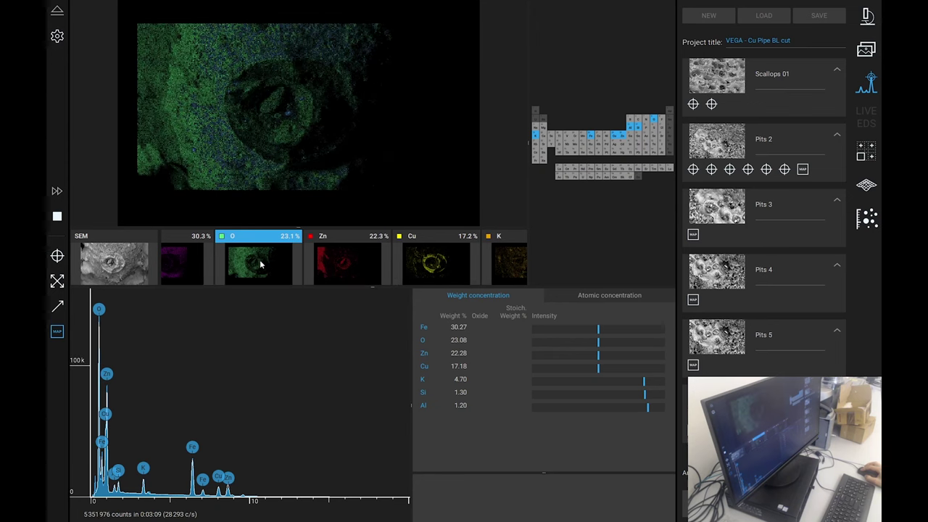
pyautogui.click(259, 264)
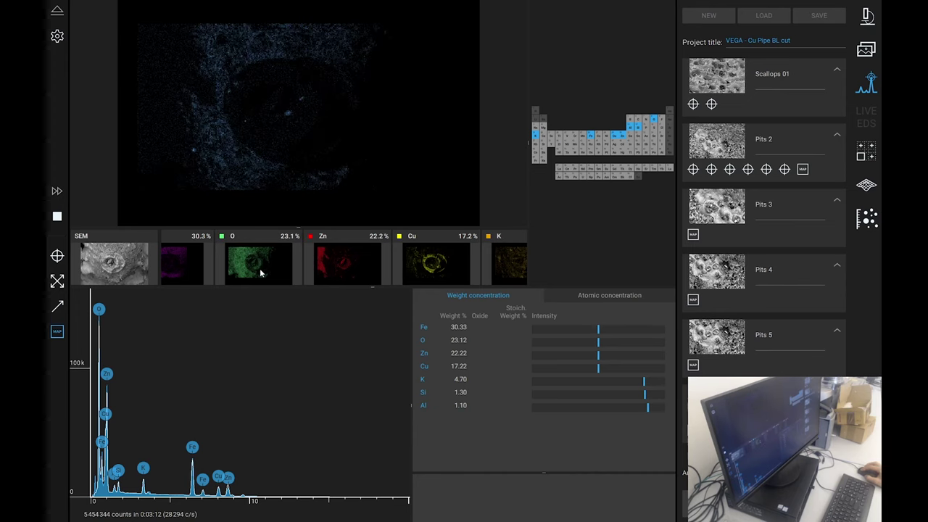
pyautogui.hscroll(3, 305, 265)
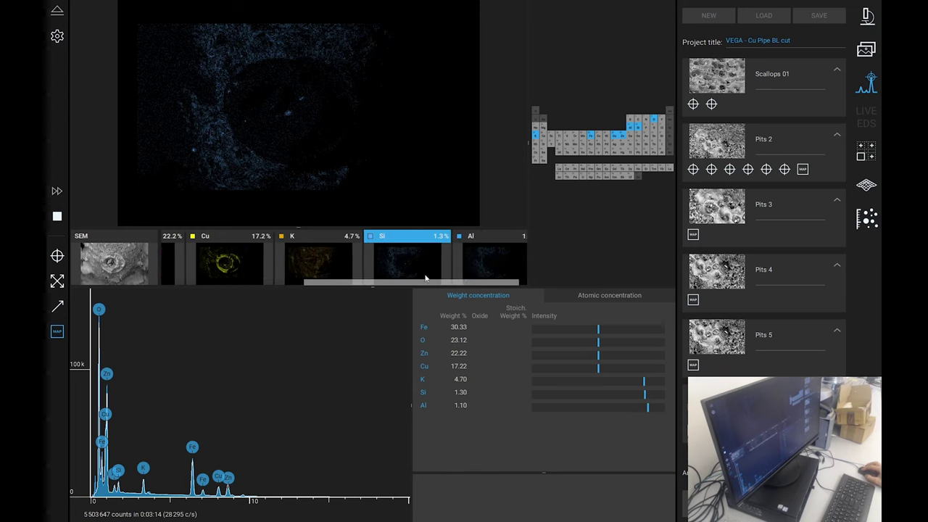
pyautogui.click(210, 268)
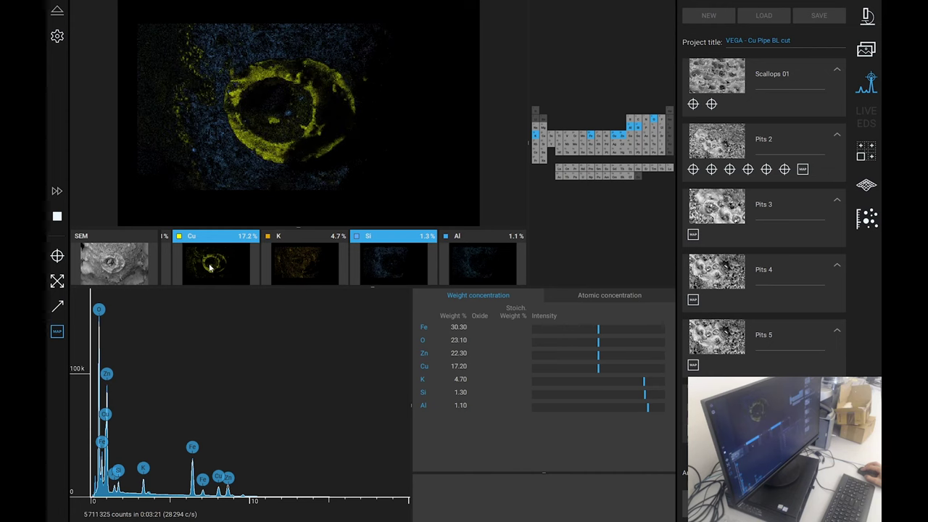
pyautogui.click(297, 272)
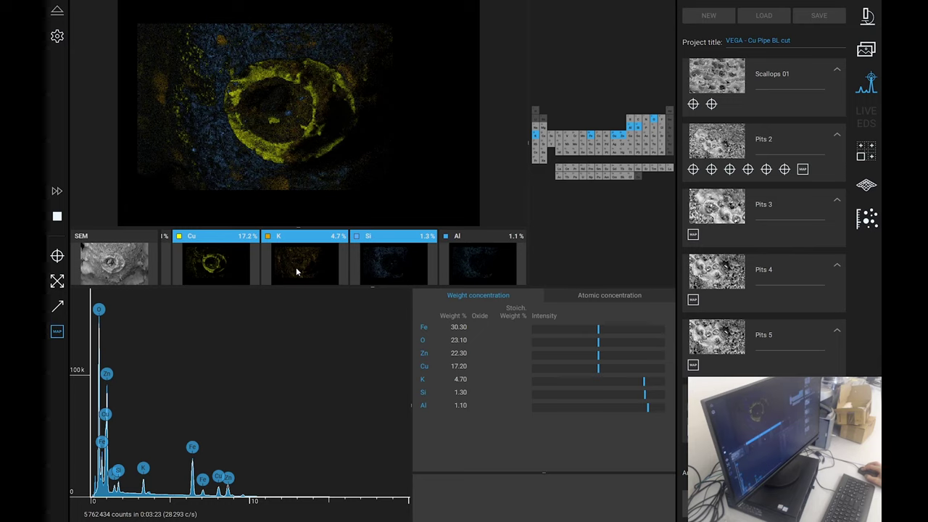
pyautogui.click(382, 276)
pyautogui.click(244, 266)
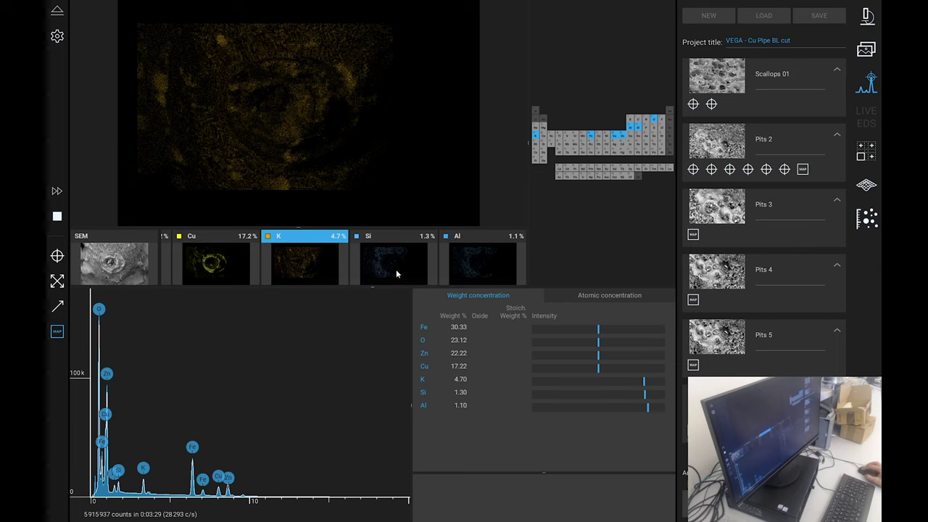
pyautogui.moveTo(392, 283)
pyautogui.moveTo(392, 281); pyautogui.dragTo(234, 293)
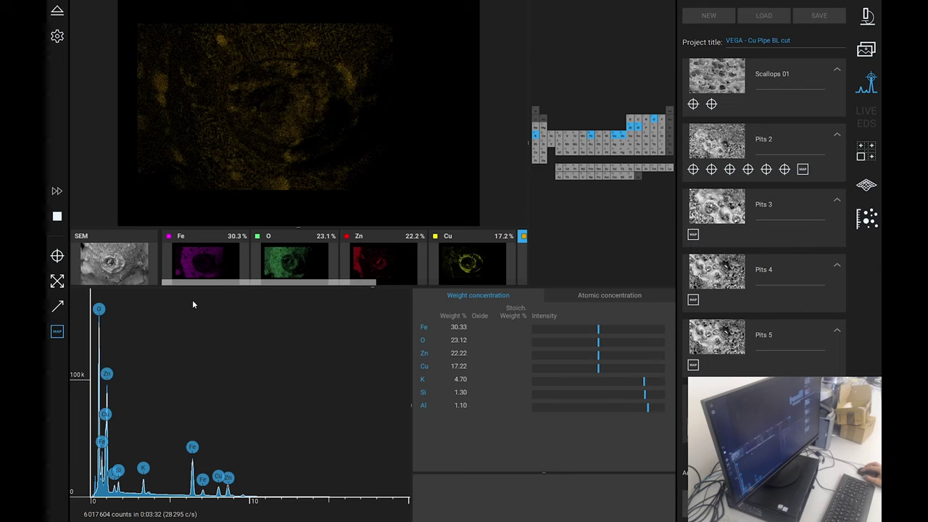
# Combine the Zn, Cu and Fe element maps into one composite.
pyautogui.click(371, 271)
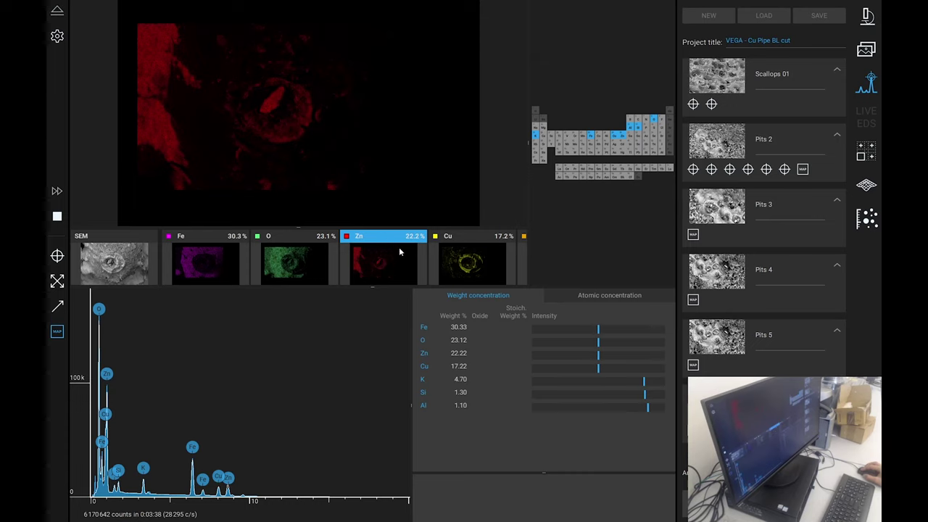
pyautogui.click(461, 262)
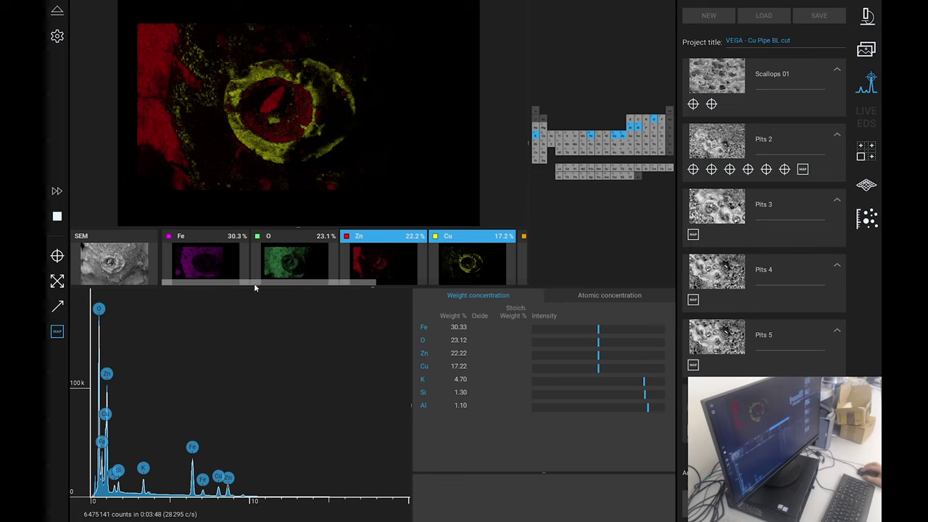
pyautogui.click(195, 268)
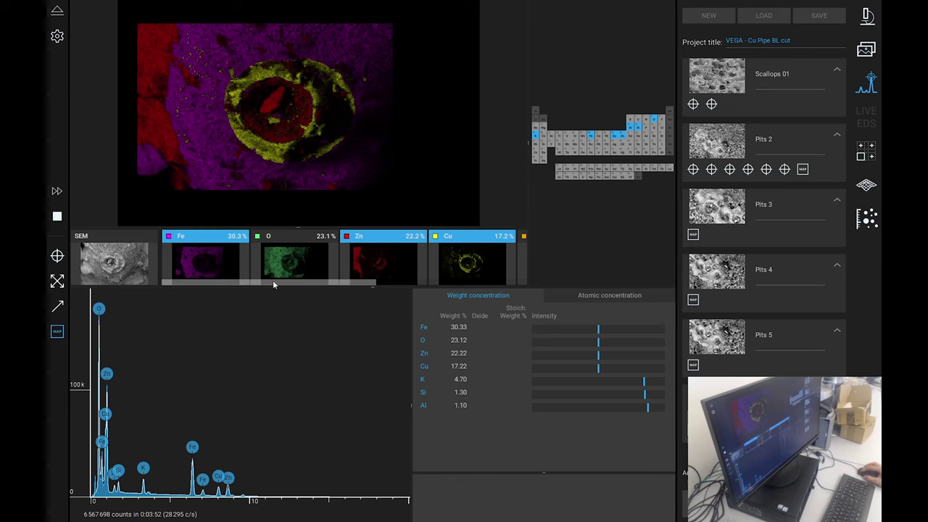
pyautogui.moveTo(273, 284); pyautogui.dragTo(462, 287)
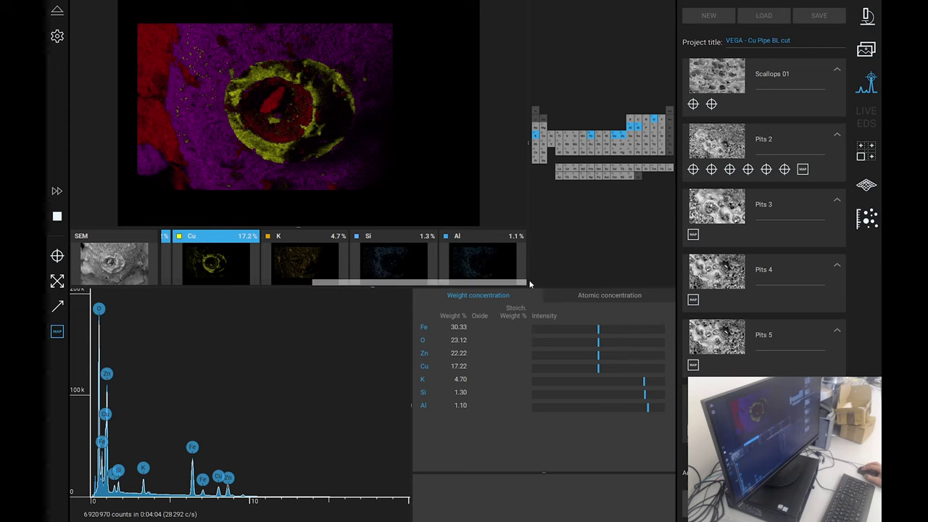
pyautogui.moveTo(408, 283); pyautogui.dragTo(503, 305)
pyautogui.click(483, 262)
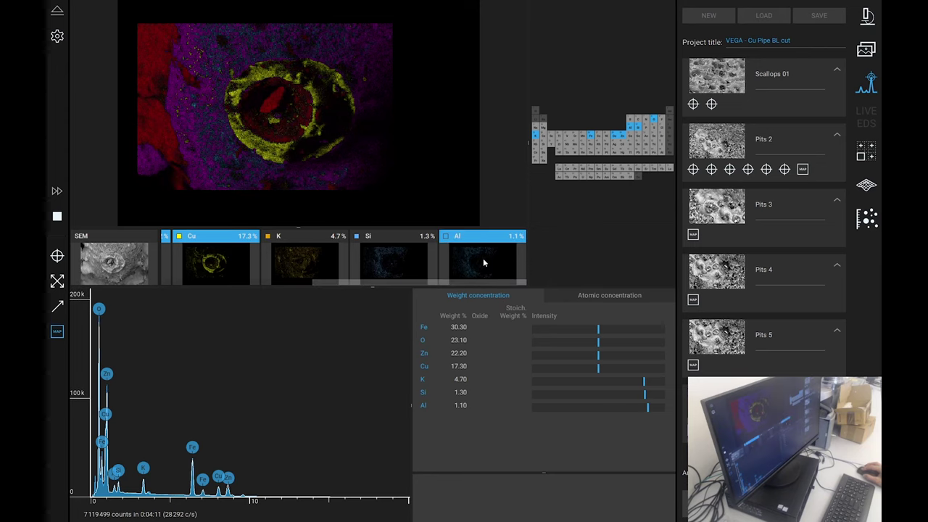
pyautogui.click(398, 269)
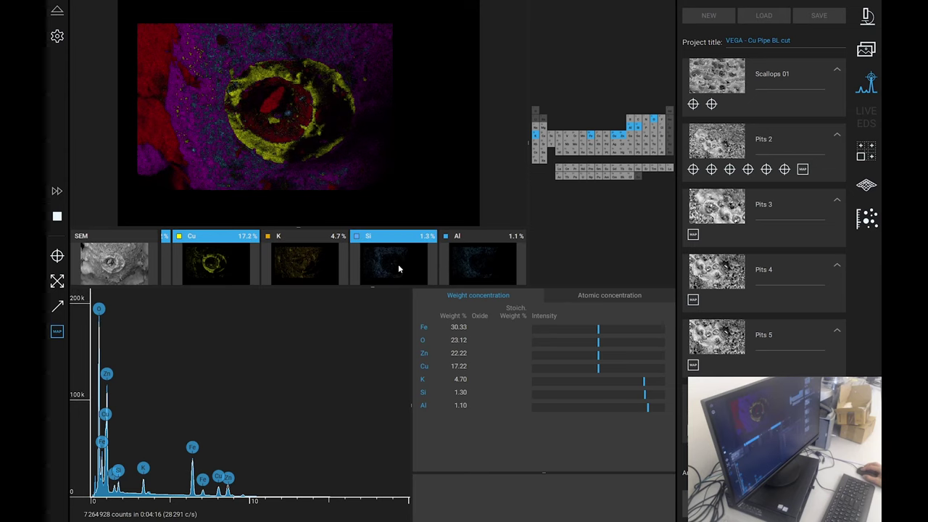
pyautogui.click(398, 268)
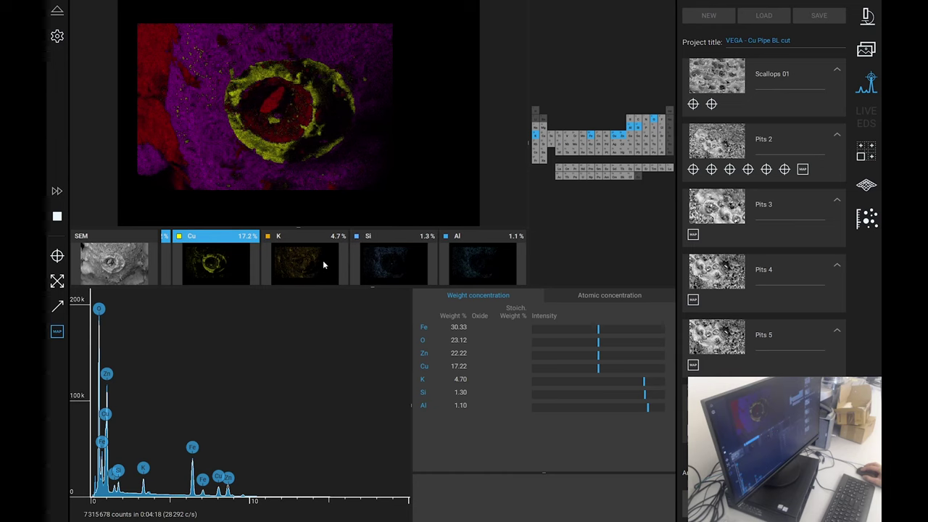
pyautogui.moveTo(432, 283); pyautogui.dragTo(223, 282)
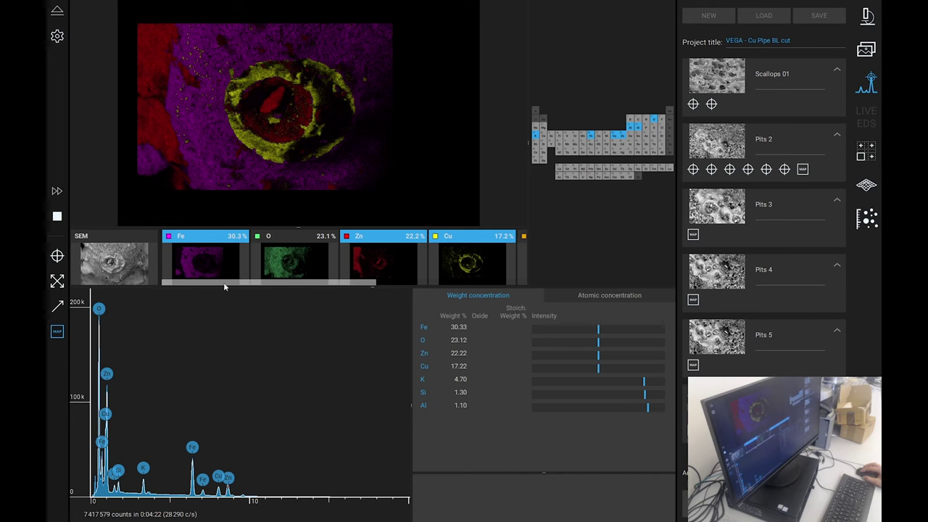
pyautogui.click(294, 274)
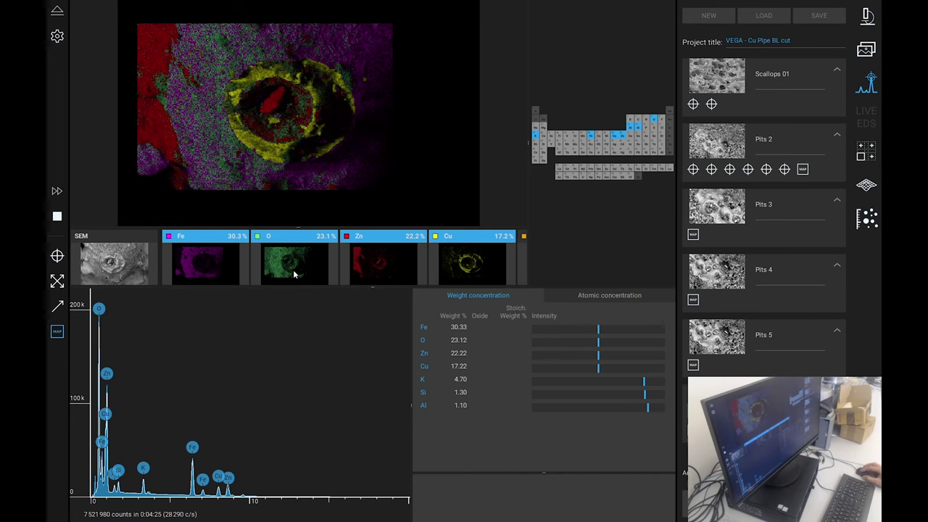
pyautogui.click(296, 267)
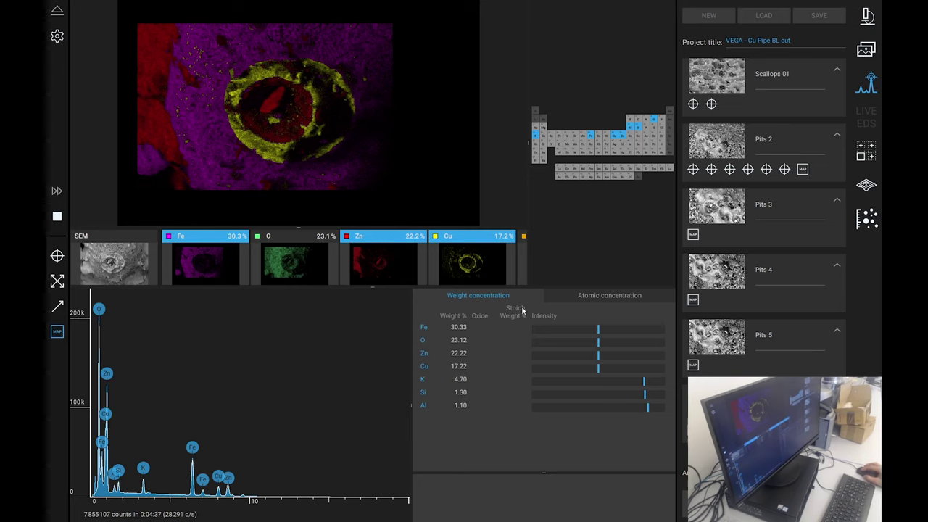
pyautogui.click(589, 296)
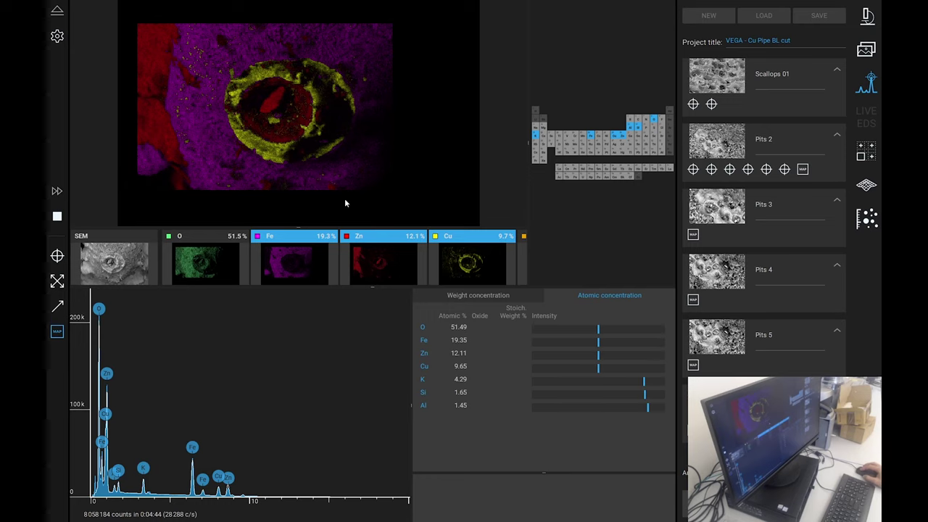
pyautogui.click(490, 296)
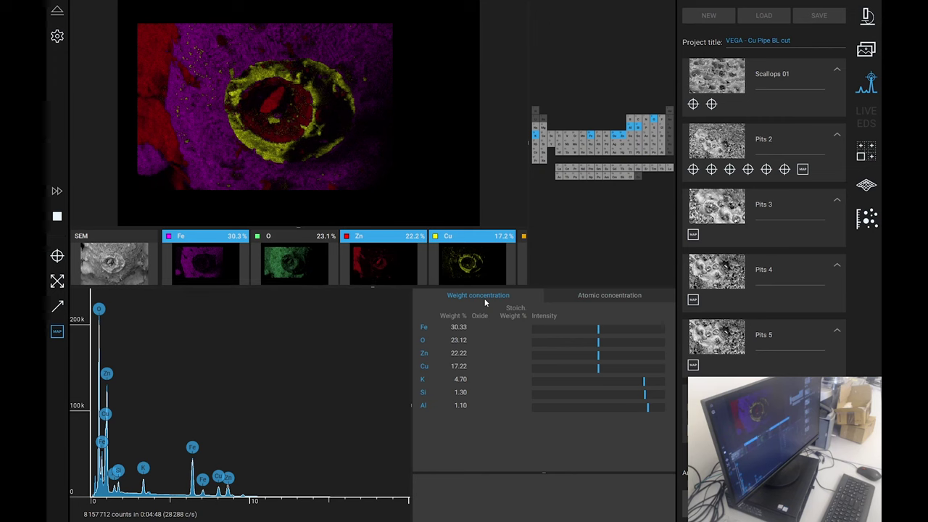
# Underlay the grey SEM image beneath the Fe, Zn and Cu crater maps.
pyautogui.click(111, 278)
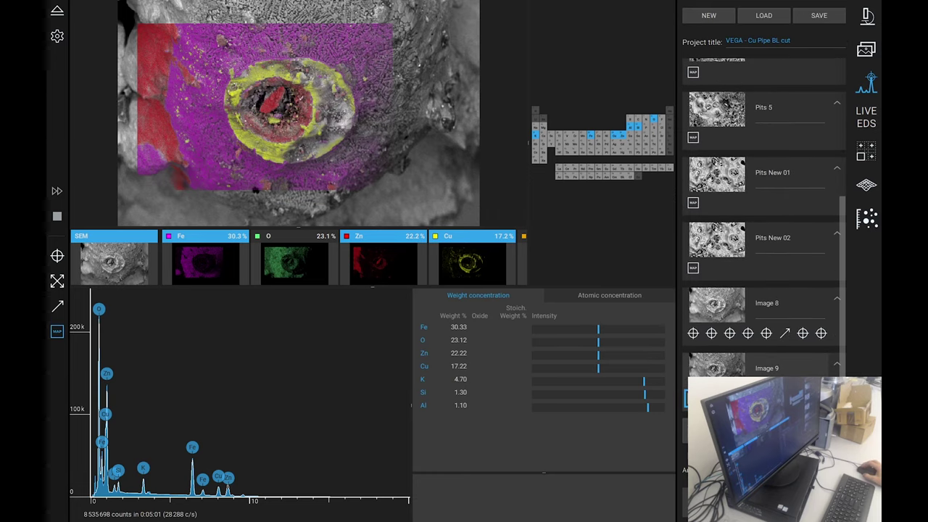
# Return to live imaging, centre the pit, measure it at 72.01 µm across, and centre its upper rim.
pyautogui.click(868, 15)
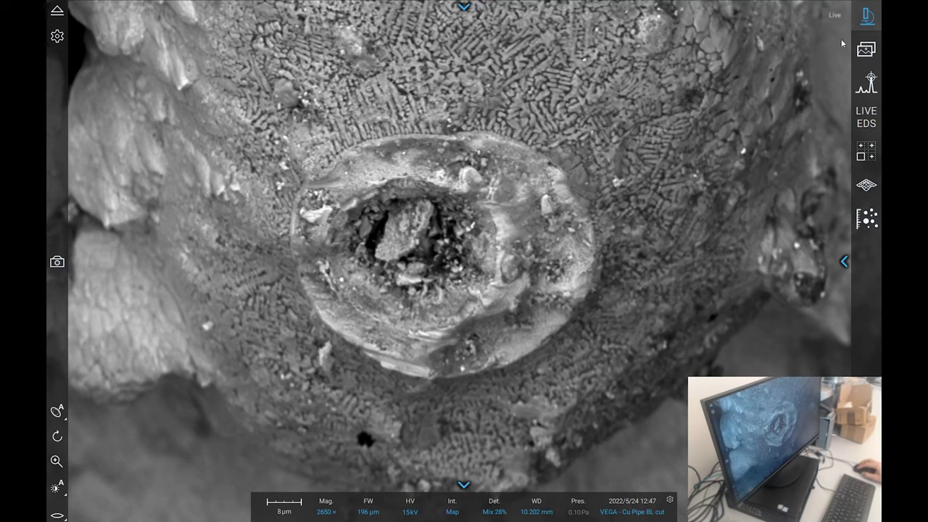
pyautogui.doubleClick(392, 141)
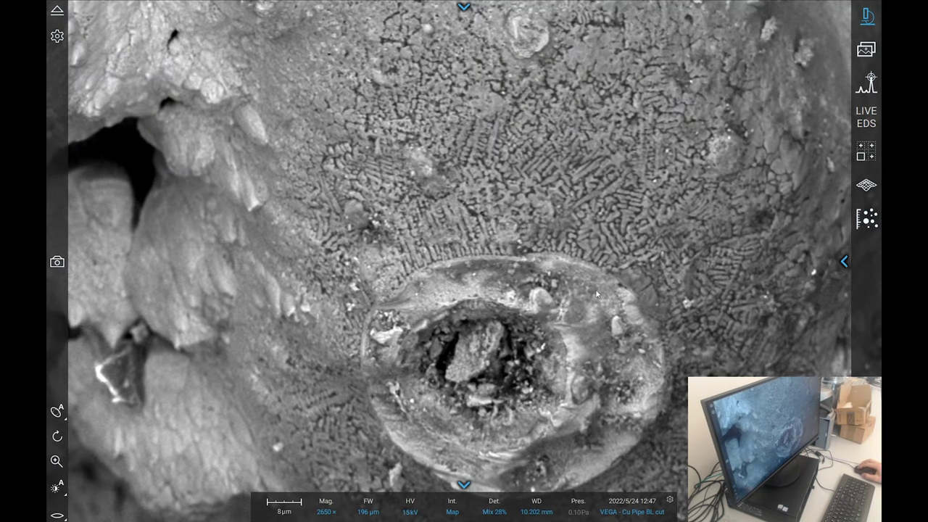
pyautogui.doubleClick(515, 384)
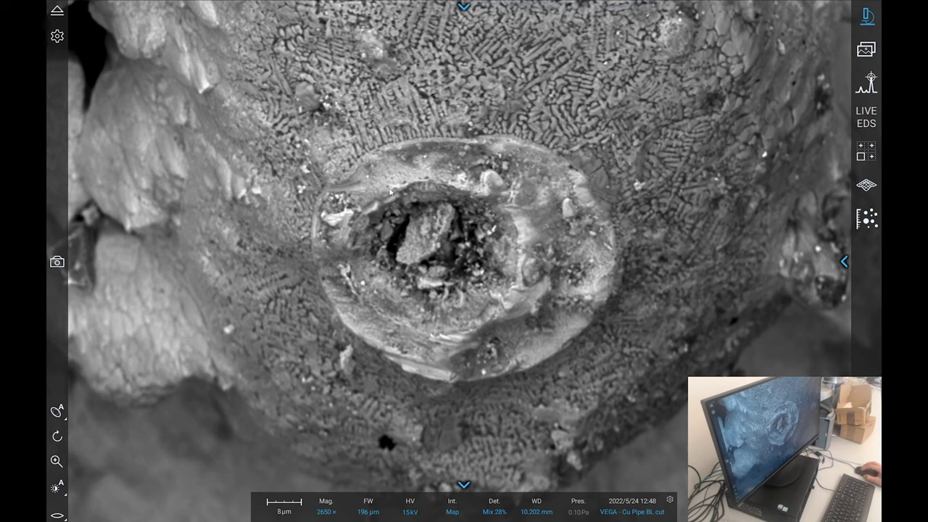
pyautogui.moveTo(312, 245); pyautogui.dragTo(522, 267)
pyautogui.doubleClick(401, 145)
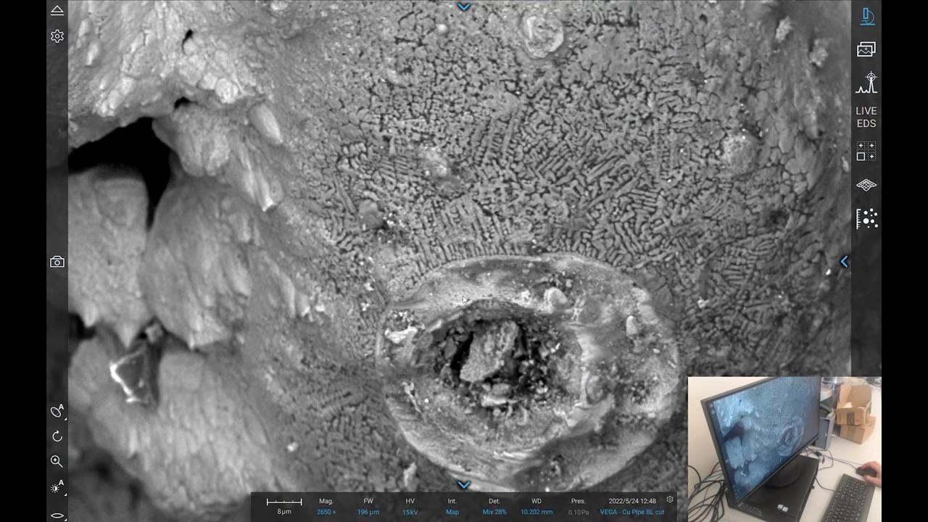
# Zoom from 2650x to 11500x on the pit rim and capture a still image of the dendrites.
pyautogui.click(57, 461)
pyautogui.scroll(5, 476, 263)
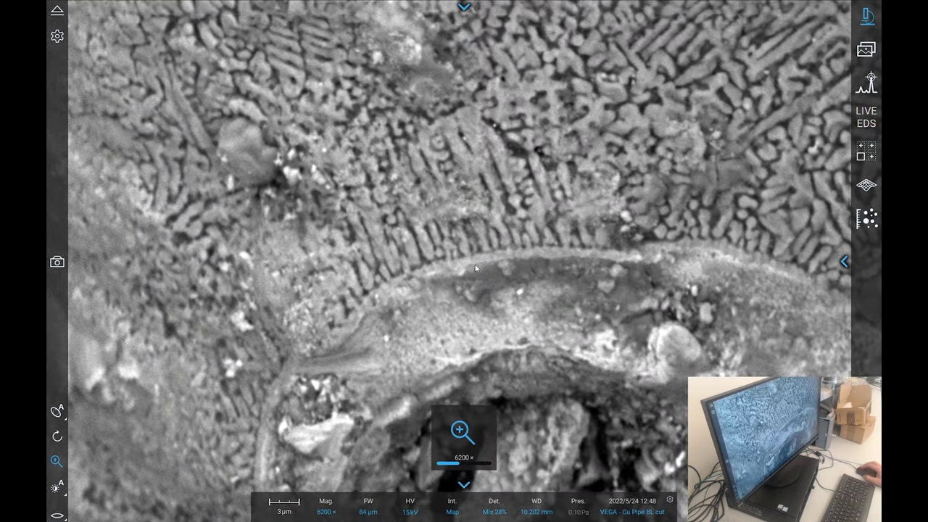
pyautogui.scroll(1, 473, 263)
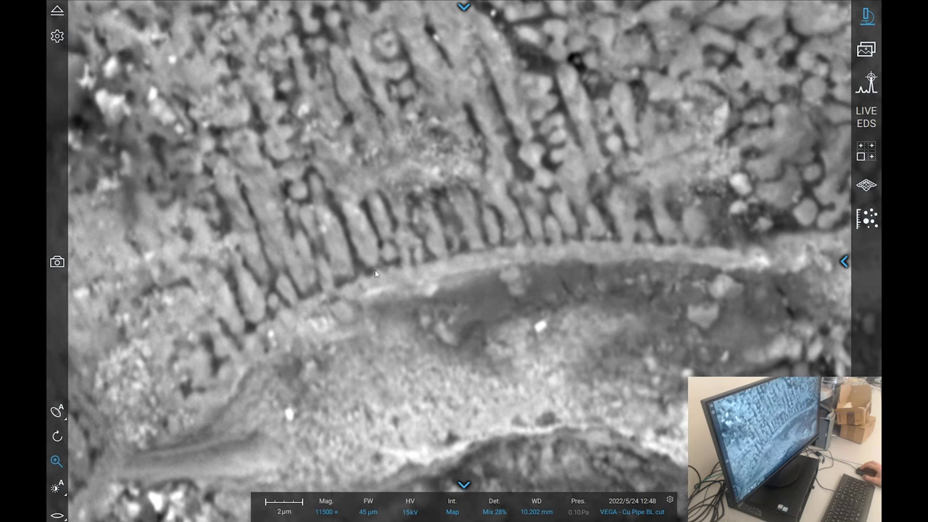
pyautogui.scroll(1, 366, 295)
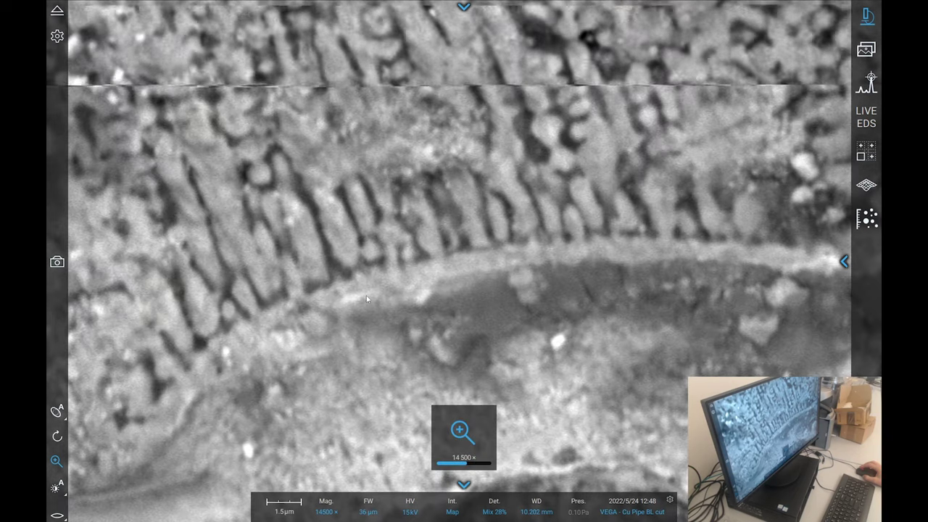
pyautogui.scroll(-1, 366, 295)
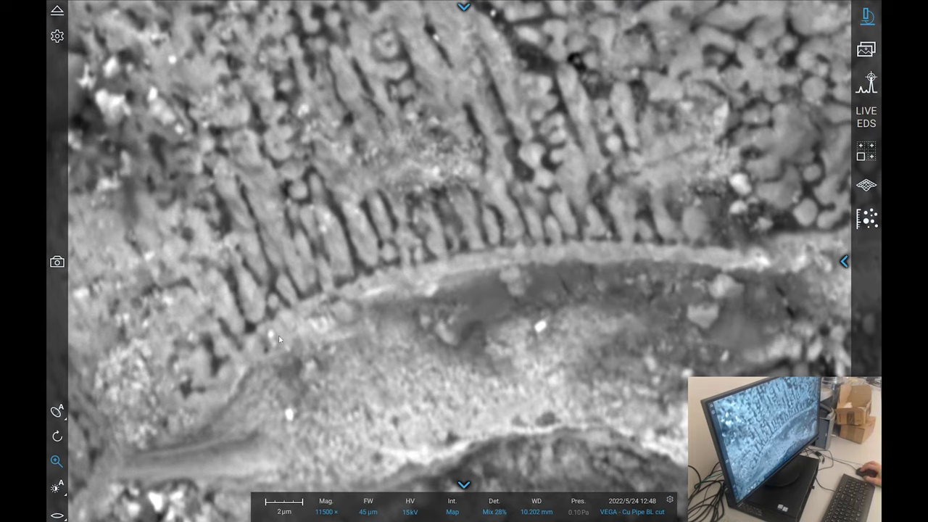
pyautogui.click(57, 262)
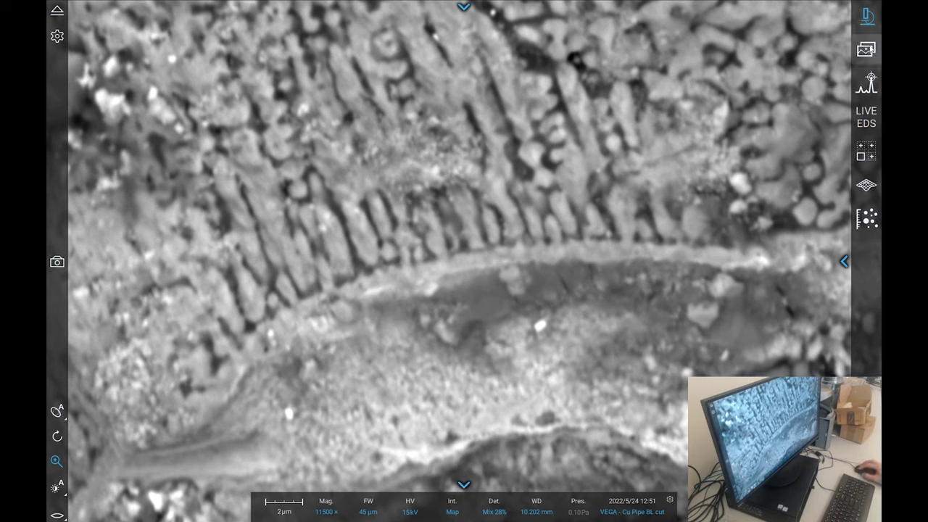
# Start an EDS map over the rim region, reading Cu 35.5%, Fe 23.3%, O 20.9%, Zn 11.2%.
pyautogui.click(869, 85)
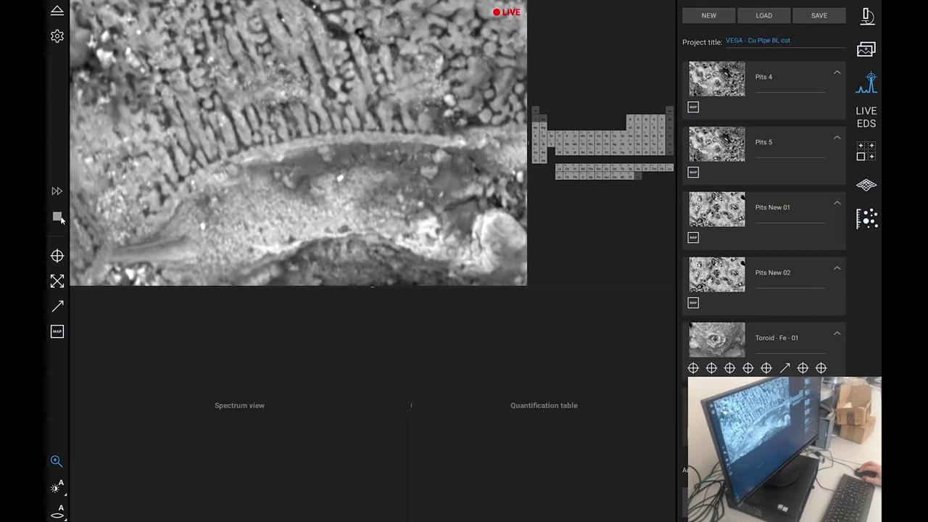
pyautogui.click(58, 332)
pyautogui.moveTo(108, 54); pyautogui.dragTo(481, 282)
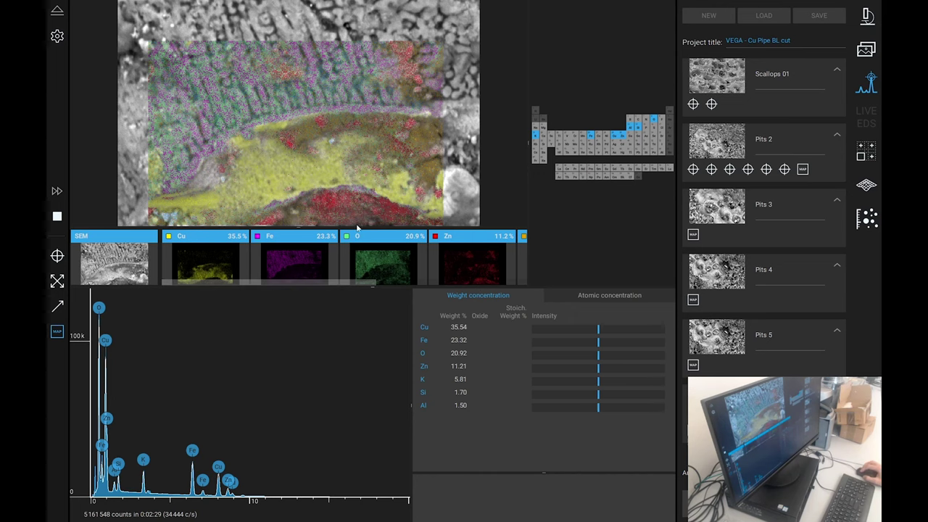
# Show only the iron map of the rim region, with the element strip moved to reach Cu.
pyautogui.click(317, 259)
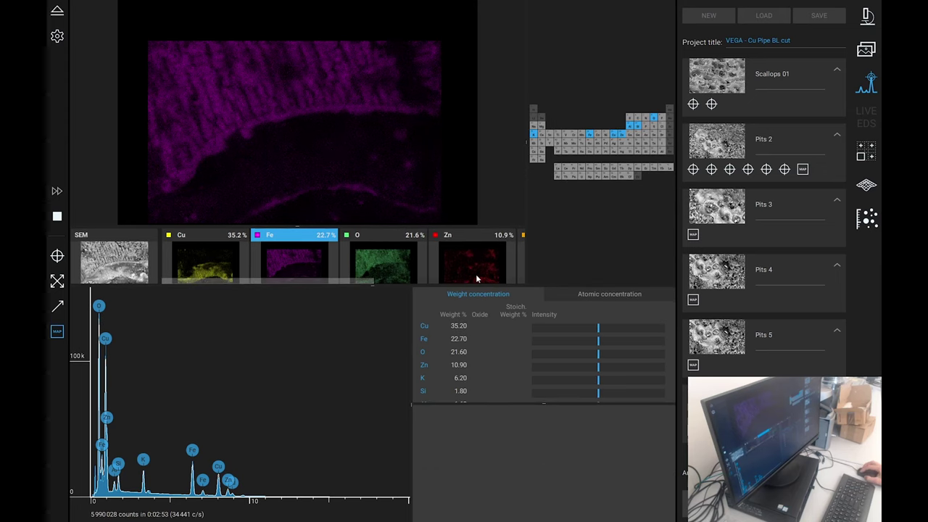
pyautogui.moveTo(367, 282); pyautogui.dragTo(285, 291)
# Add copper over the iron map, briefly trying and removing the O and Zn layers.
pyautogui.click(199, 257)
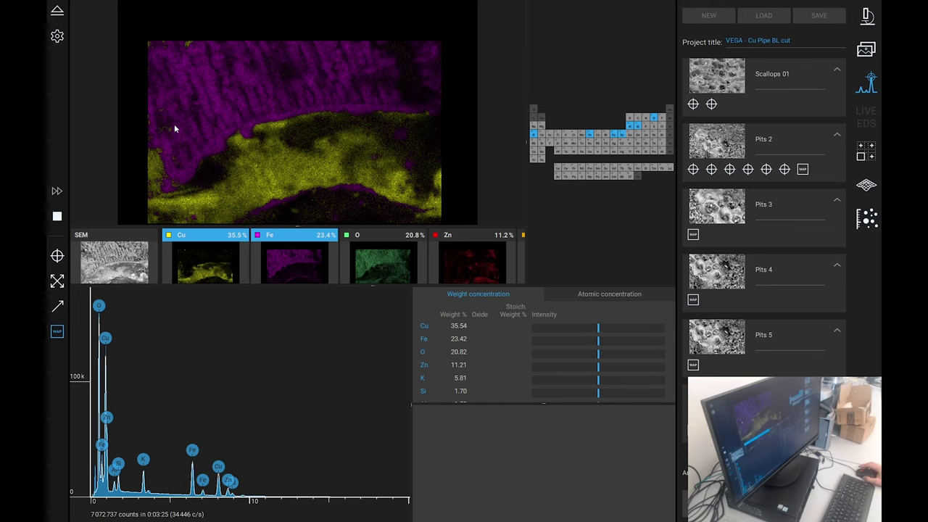
pyautogui.click(404, 269)
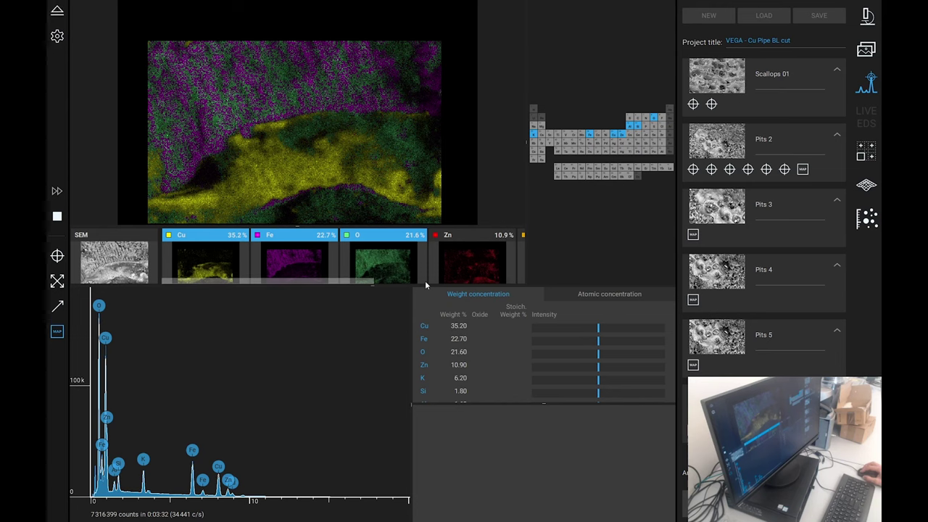
pyautogui.click(395, 270)
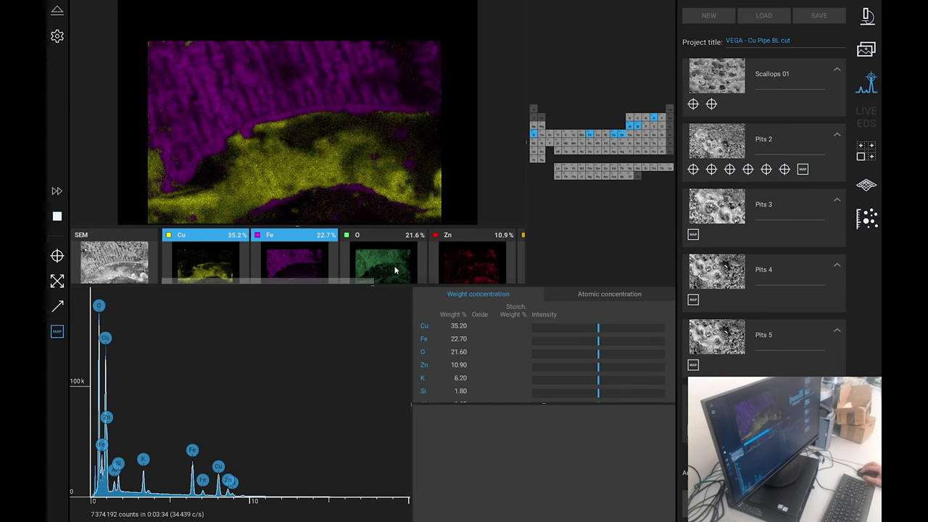
pyautogui.click(454, 261)
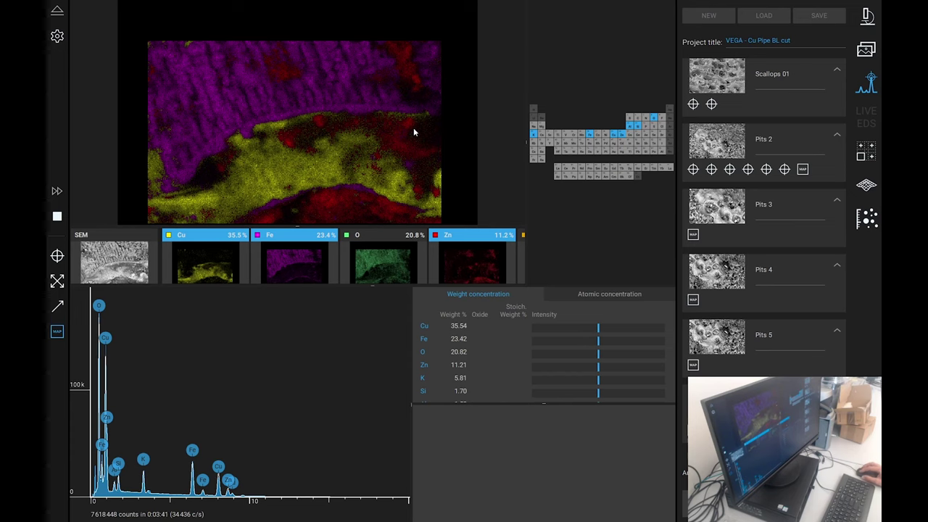
pyautogui.click(468, 264)
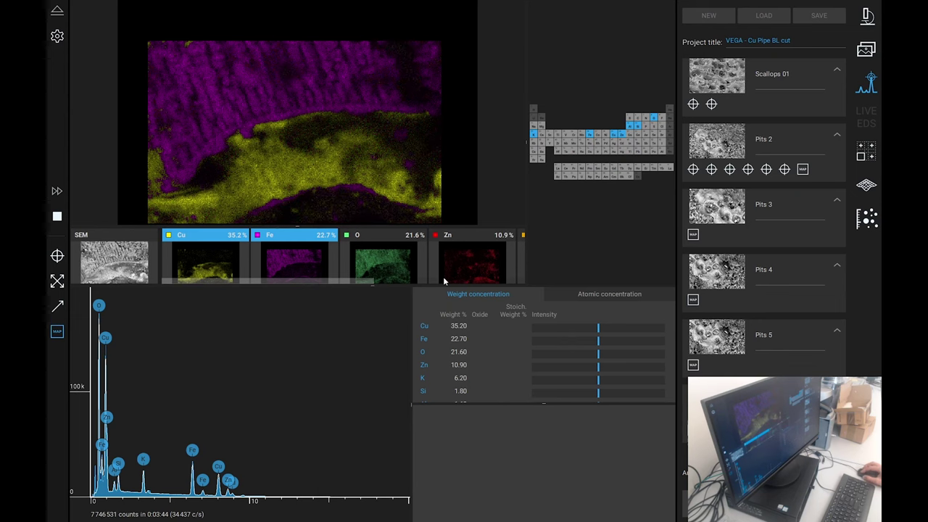
# Try the K and Si layers, then show the aluminium map on its own.
pyautogui.hscroll(3, 384, 279)
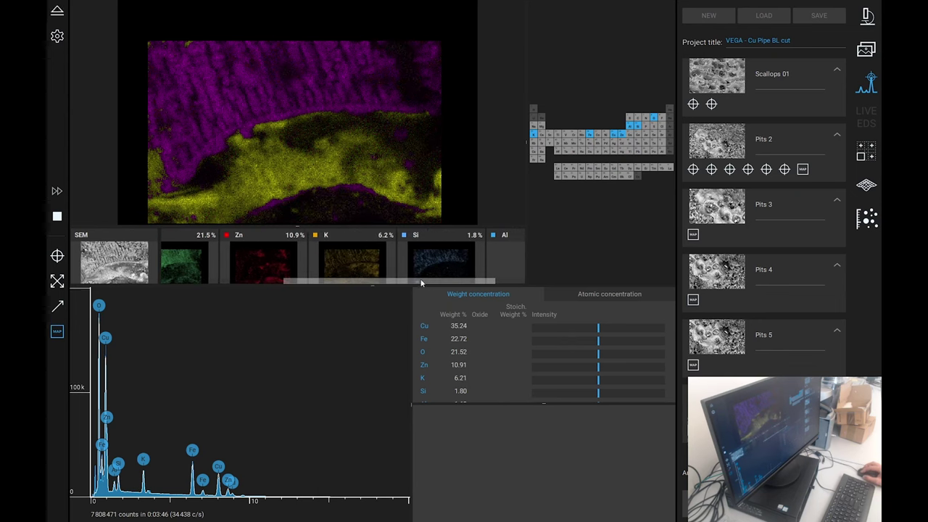
pyautogui.click(363, 266)
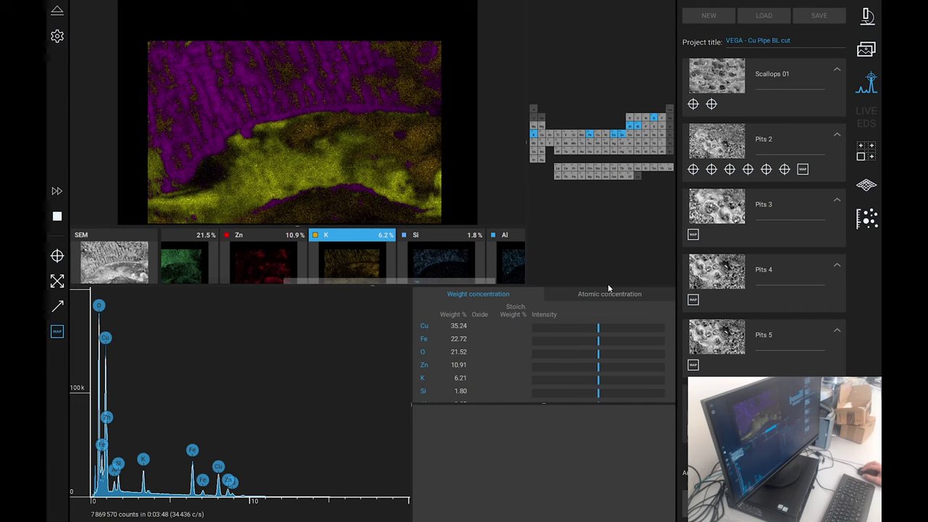
pyautogui.moveTo(331, 282); pyautogui.dragTo(365, 280)
pyautogui.click(324, 269)
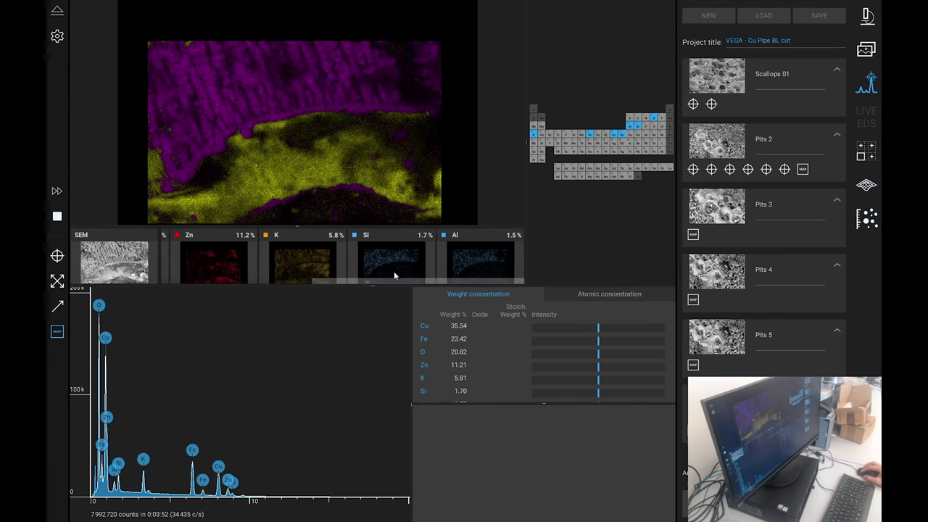
pyautogui.click(387, 263)
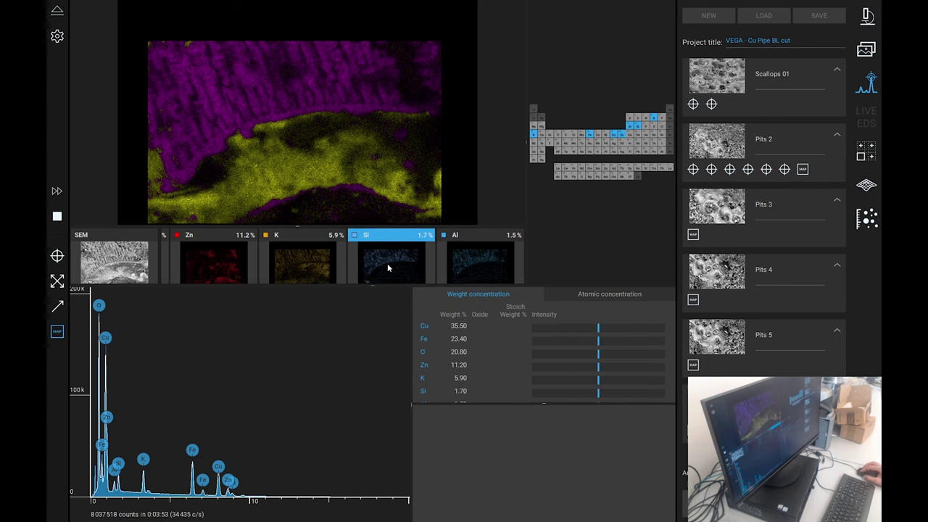
pyautogui.click(476, 269)
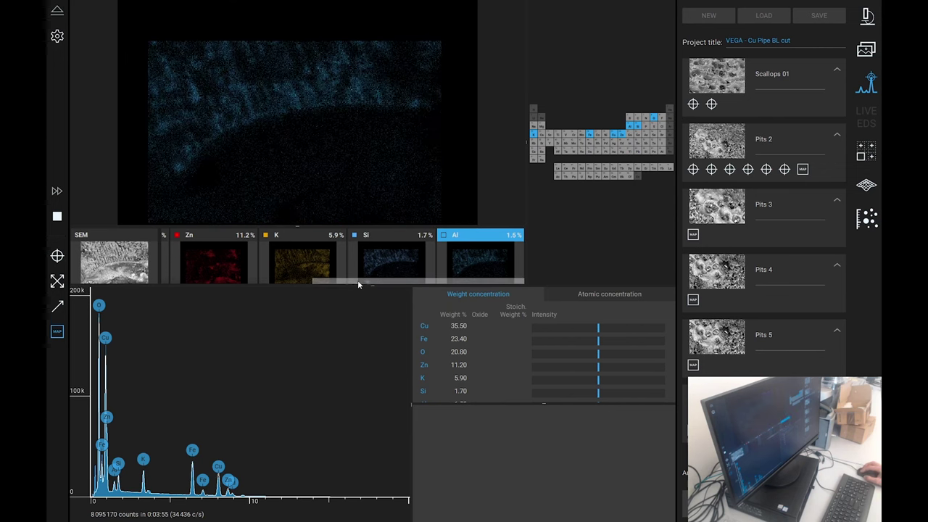
pyautogui.moveTo(358, 282); pyautogui.dragTo(448, 264)
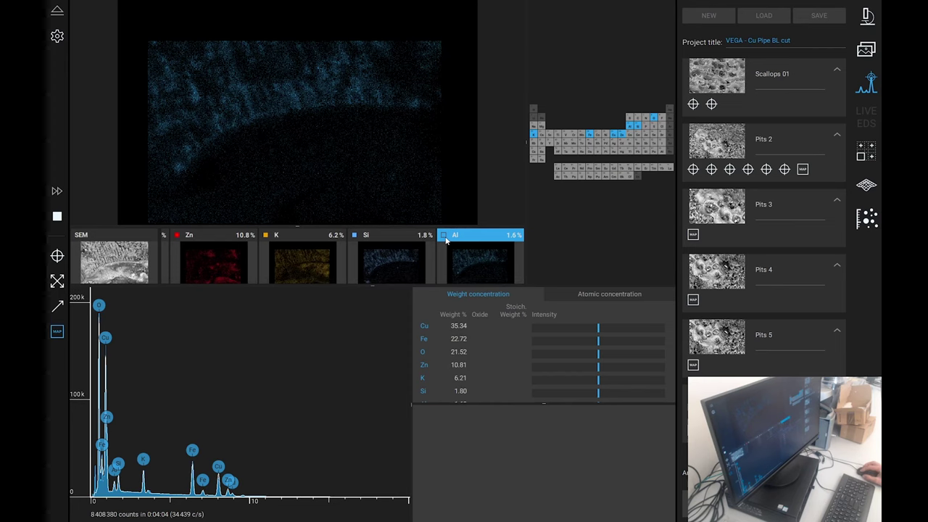
# Set the Al map colour to magenta, then reopen its colour chooser and dismiss it unchanged.
pyautogui.rightClick(445, 237)
pyautogui.click(477, 248)
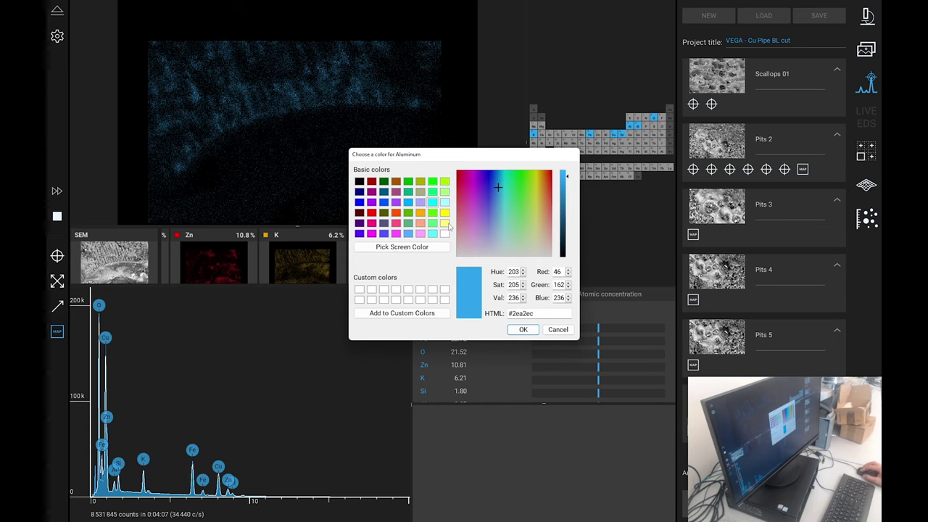
pyautogui.click(396, 234)
pyautogui.click(522, 330)
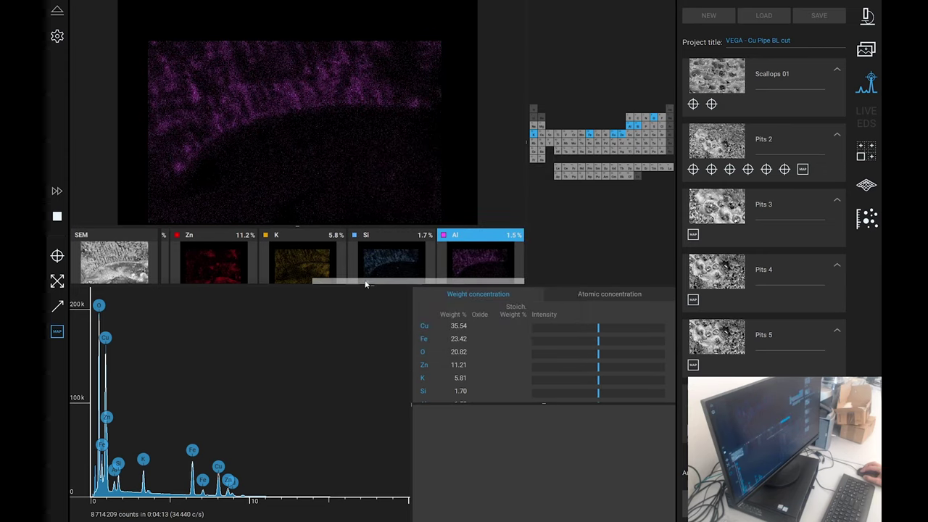
pyautogui.moveTo(362, 286); pyautogui.dragTo(440, 283)
pyautogui.rightClick(493, 254)
pyautogui.click(514, 266)
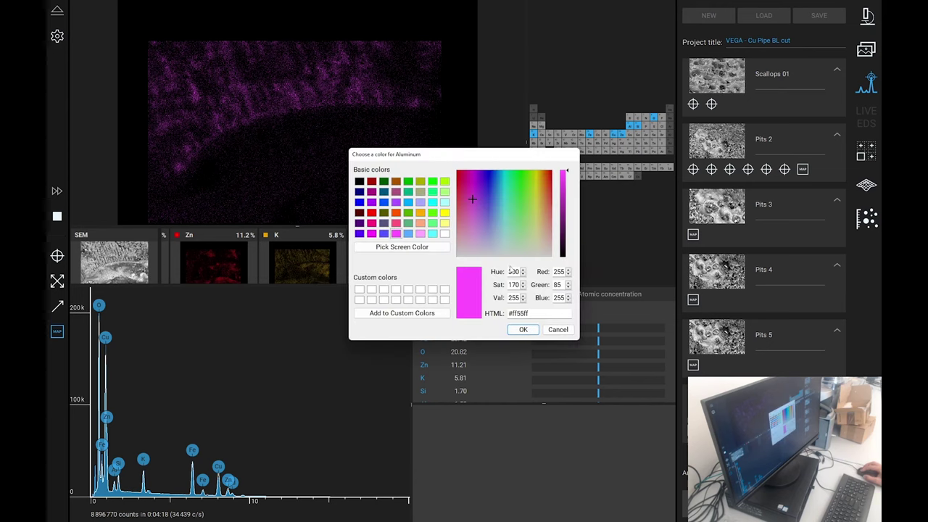
pyautogui.click(558, 329)
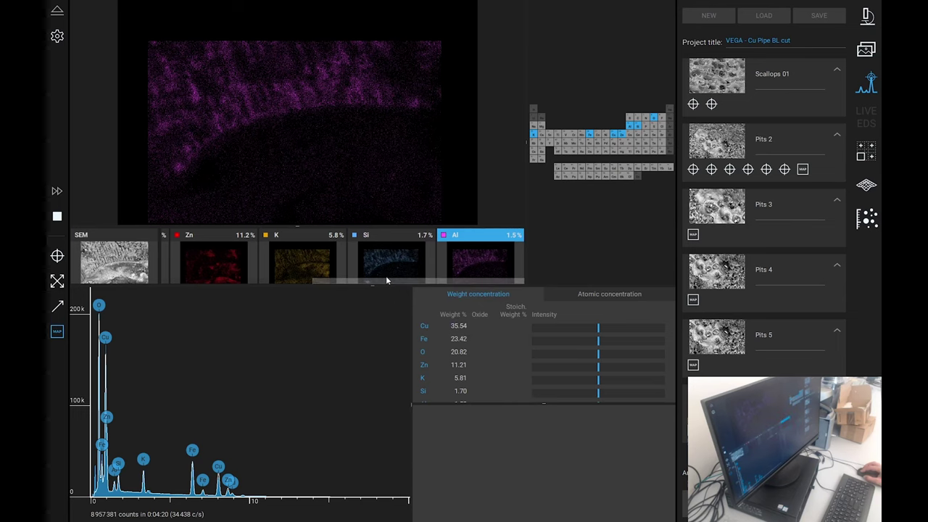
pyautogui.moveTo(386, 280); pyautogui.dragTo(362, 278)
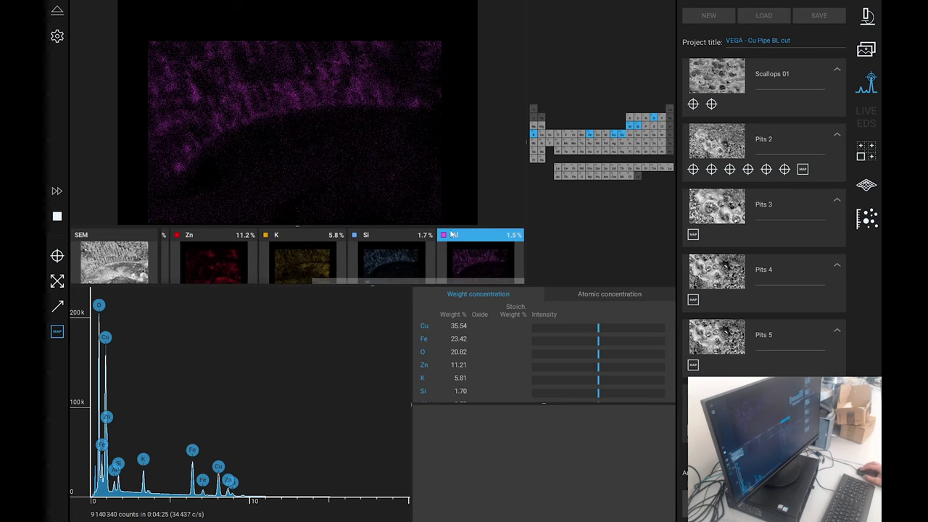
# Recolour the Al map to a fully saturated blue.
pyautogui.rightClick(476, 236)
pyautogui.click(511, 248)
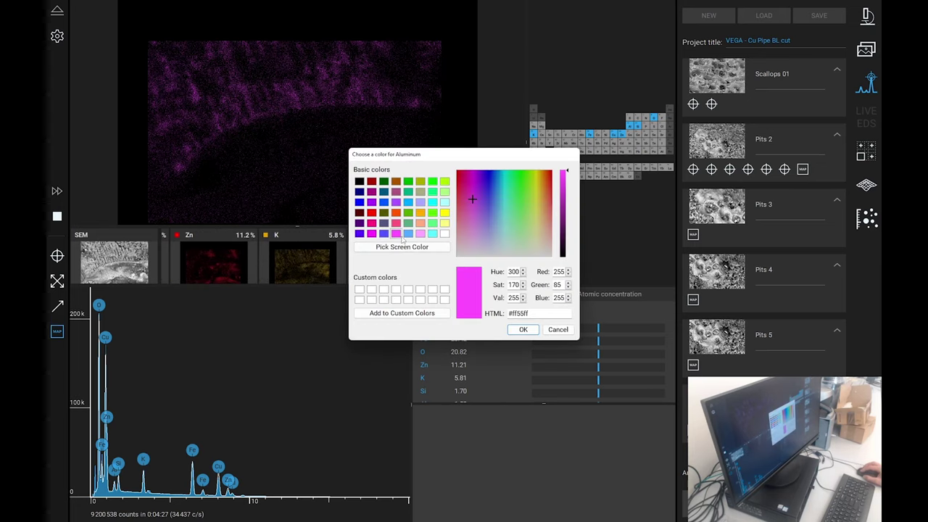
pyautogui.press('Left')
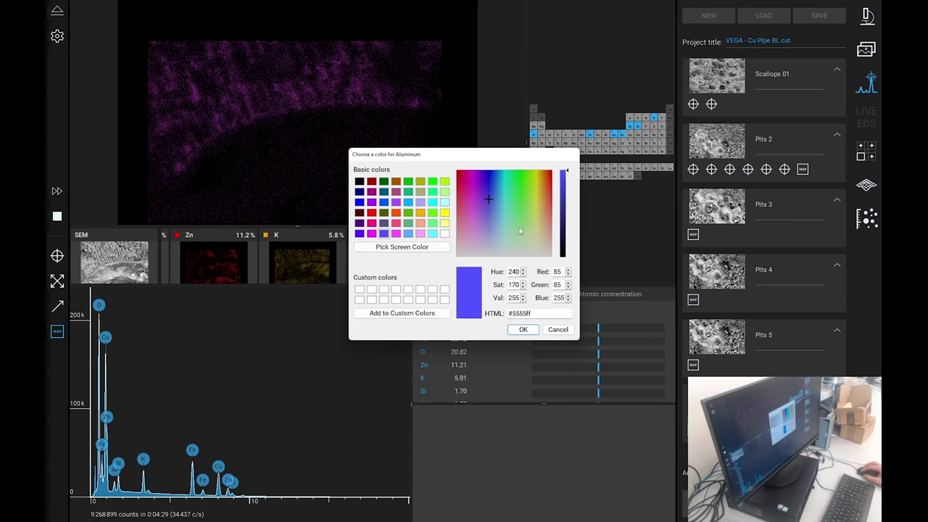
pyautogui.click(498, 189)
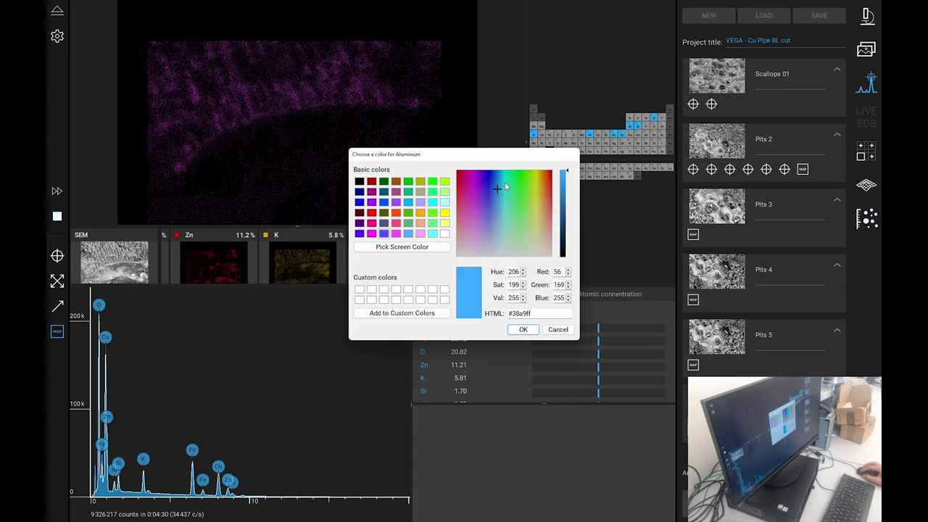
pyautogui.click(499, 186)
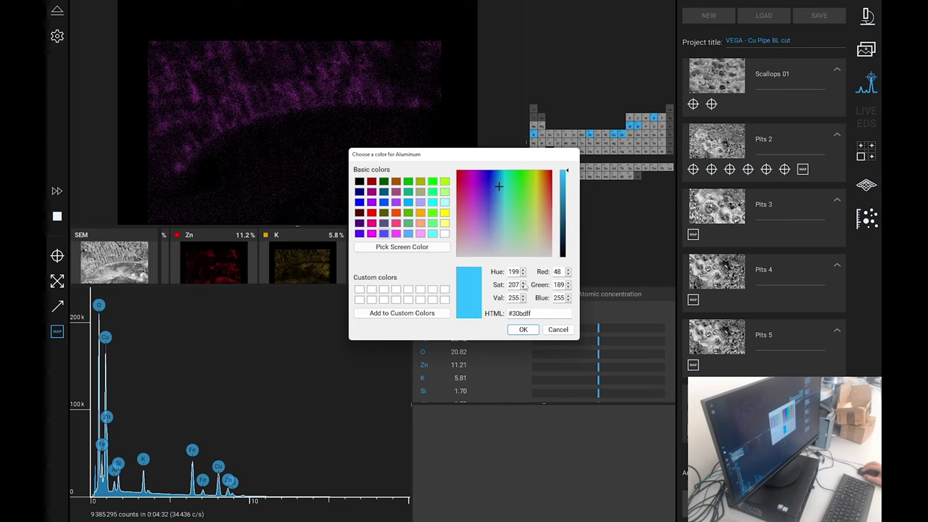
pyautogui.click(498, 178)
pyautogui.click(497, 172)
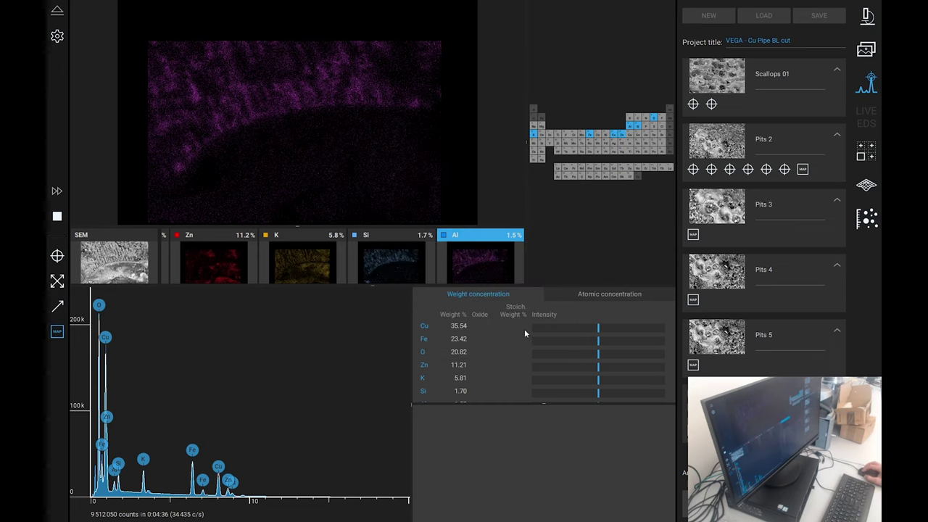
# Recolour the Si map to a pale light blue (#93ddff).
pyautogui.rightClick(366, 236)
pyautogui.click(420, 246)
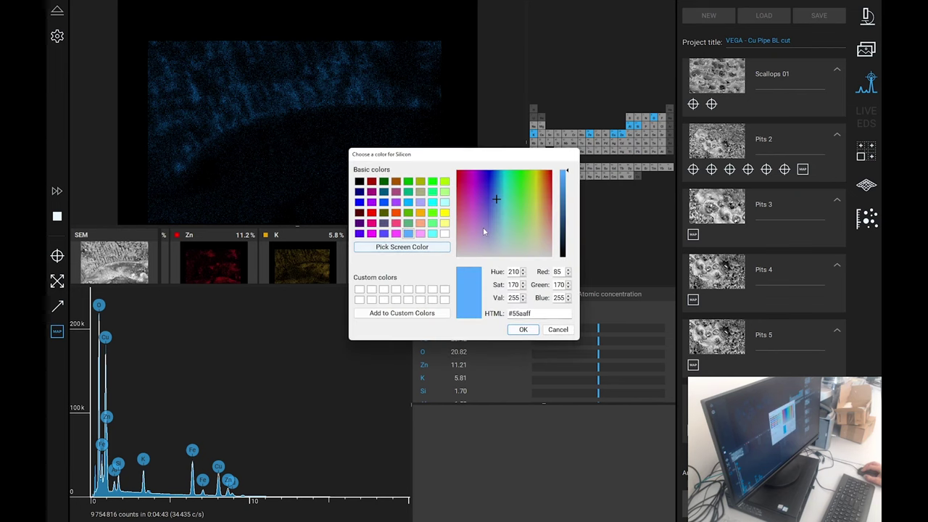
pyautogui.click(496, 206)
pyautogui.moveTo(496, 208); pyautogui.dragTo(499, 220)
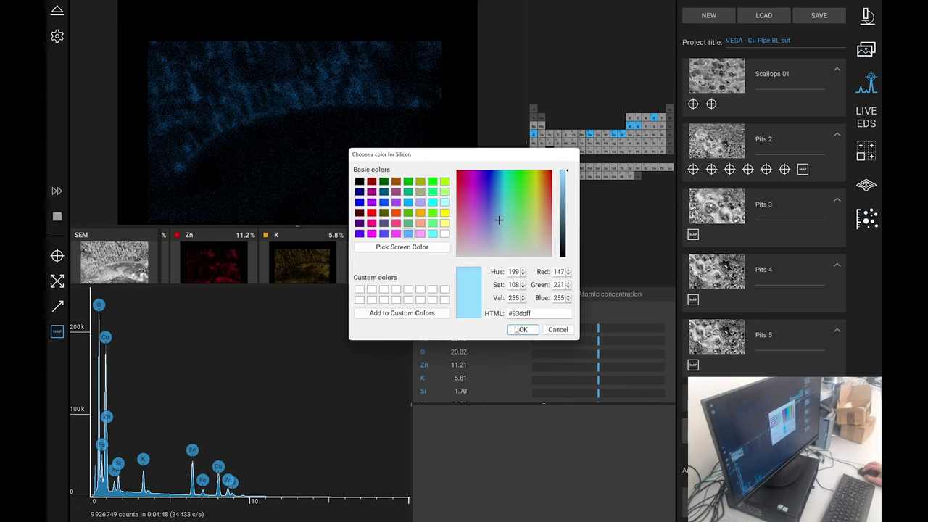
pyautogui.click(519, 330)
pyautogui.hscroll(-1, 364, 268)
pyautogui.moveTo(325, 285); pyautogui.dragTo(470, 283)
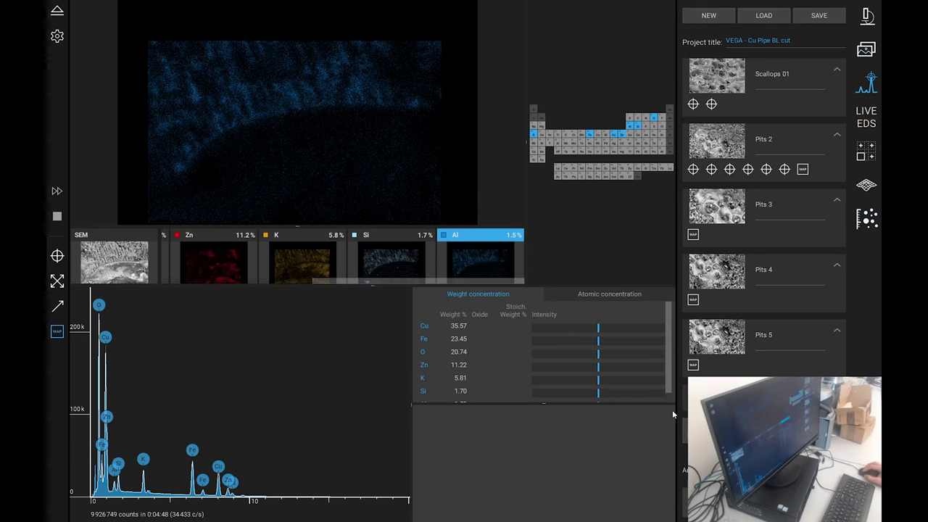
# Reveal the Al row at 1.50%, raise its intensity marker, and flip through the Si, Al, K and Fe maps.
pyautogui.moveTo(544, 403); pyautogui.dragTo(545, 481)
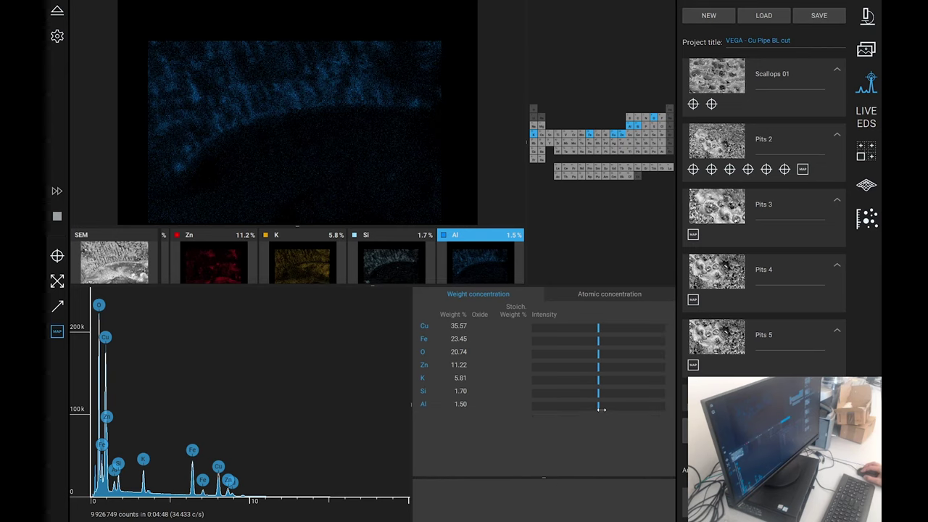
pyautogui.moveTo(600, 408)
pyautogui.mouseDown()
pyautogui.moveTo(655, 415)
pyautogui.moveTo(660, 402)
pyautogui.mouseUp()
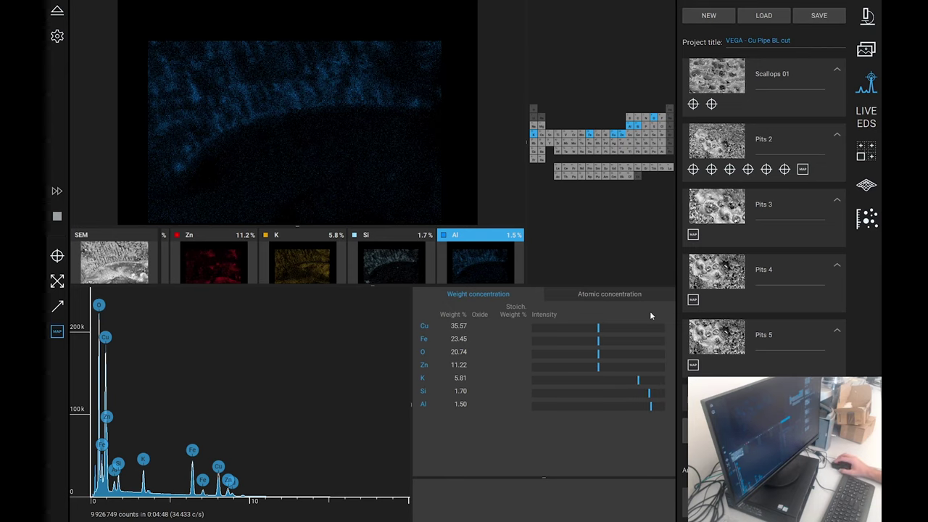
pyautogui.click(403, 269)
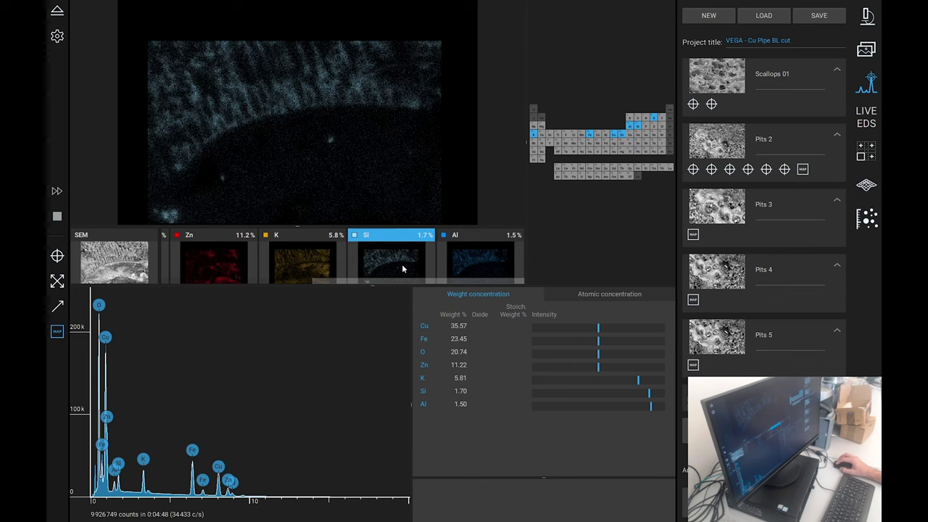
pyautogui.click(457, 260)
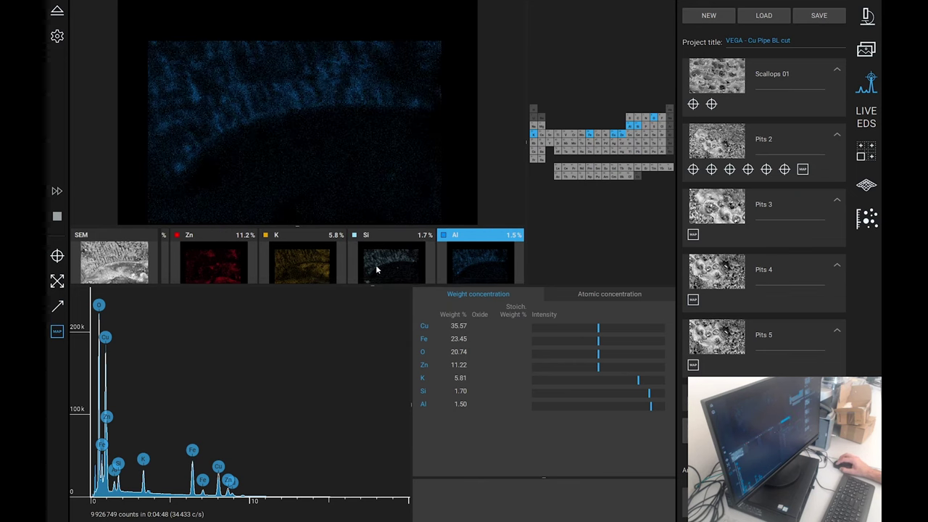
pyautogui.click(392, 270)
pyautogui.click(408, 268)
pyautogui.click(408, 268)
pyautogui.click(457, 267)
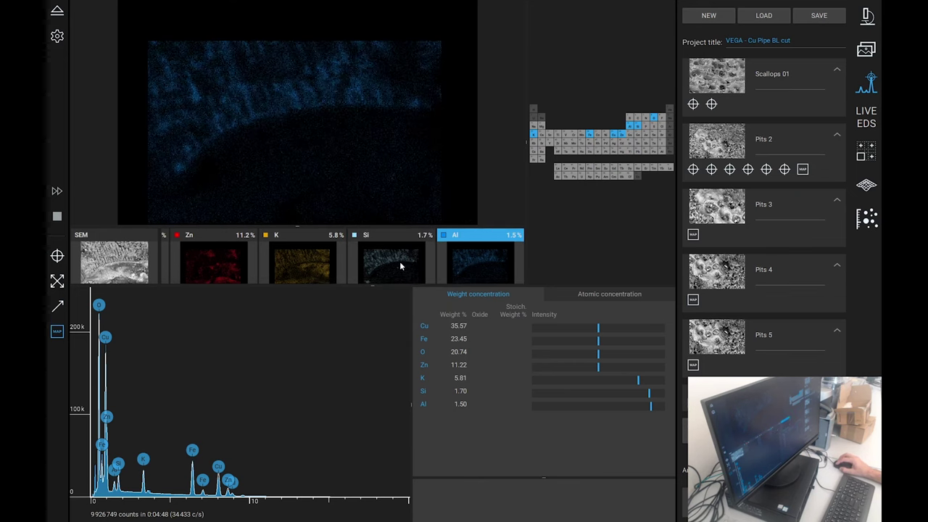
pyautogui.click(292, 269)
pyautogui.moveTo(321, 283); pyautogui.dragTo(190, 281)
pyautogui.click(270, 271)
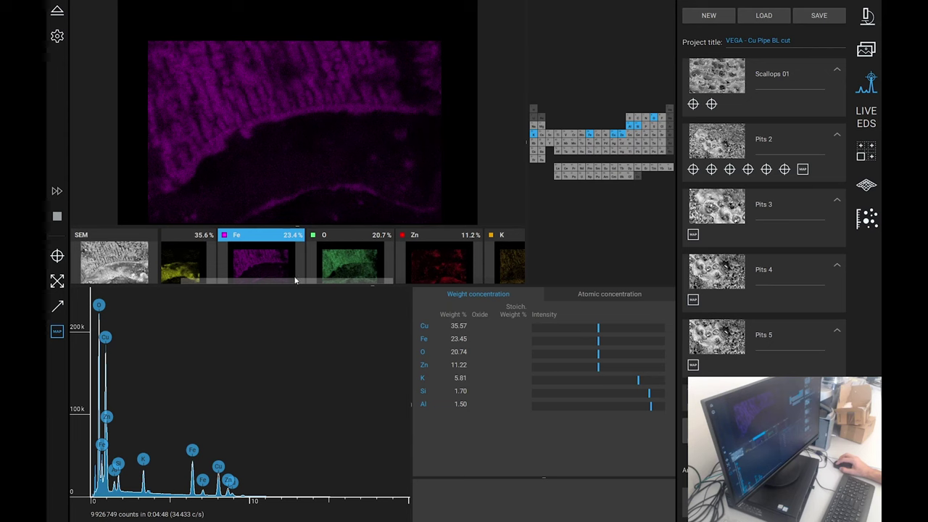
pyautogui.moveTo(272, 280); pyautogui.dragTo(431, 273)
# Toggle the Si and Al overlays on the Fe map, ending with Fe alone.
pyautogui.click(395, 271)
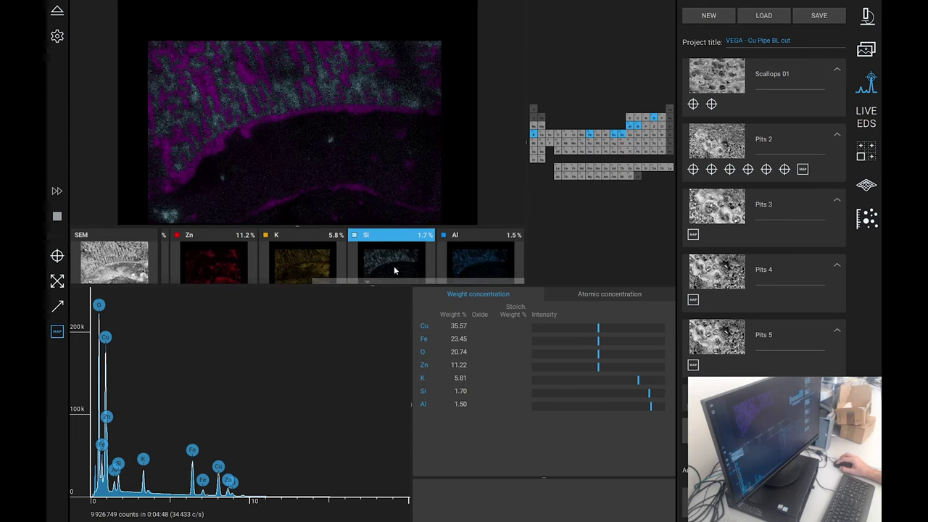
pyautogui.click(392, 271)
pyautogui.click(390, 269)
pyautogui.click(387, 268)
pyautogui.click(387, 268)
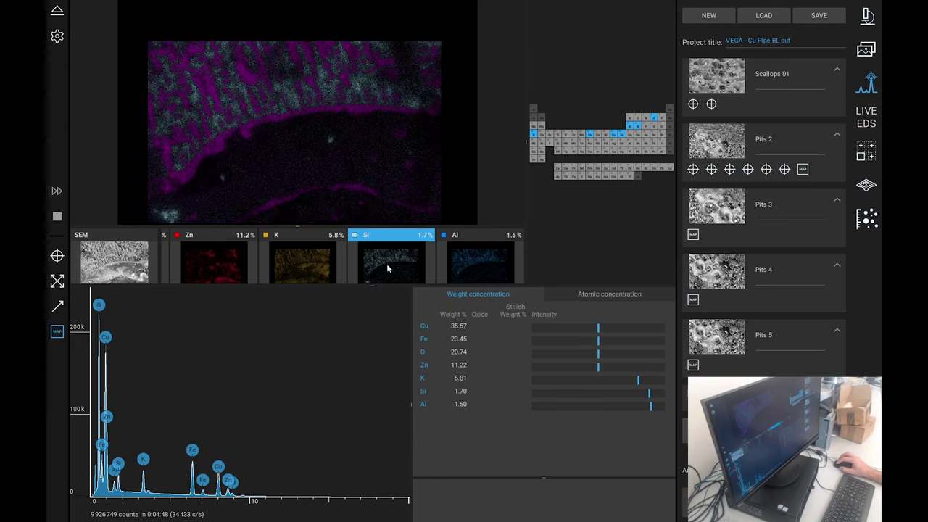
pyautogui.click(387, 268)
pyautogui.click(466, 267)
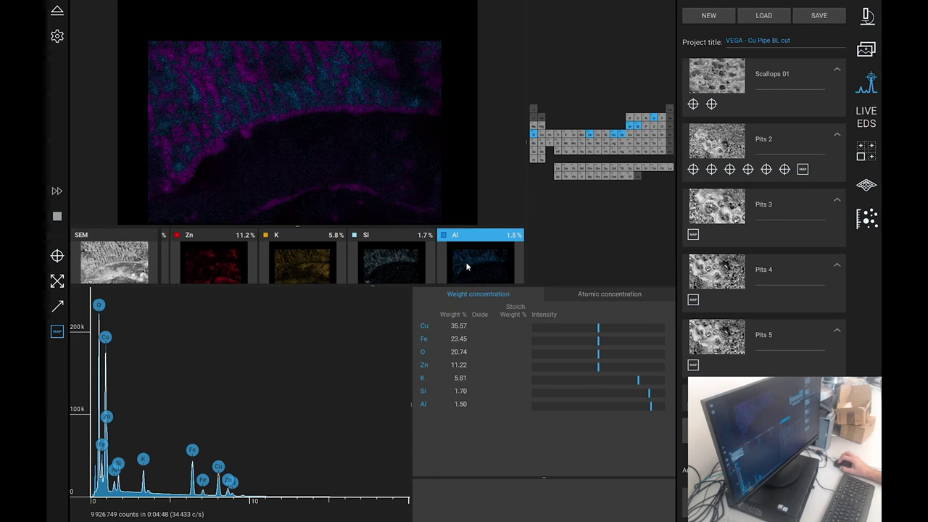
pyautogui.click(467, 266)
pyautogui.click(467, 264)
pyautogui.click(398, 262)
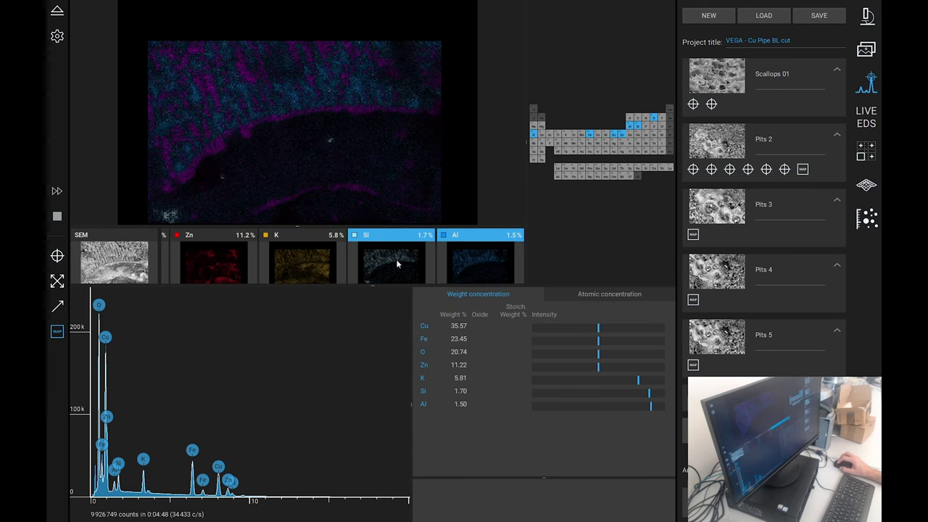
pyautogui.click(396, 261)
pyautogui.click(461, 267)
# Compare the Si and Al overlays on iron again, finishing with only the Fe map shown.
pyautogui.click(367, 269)
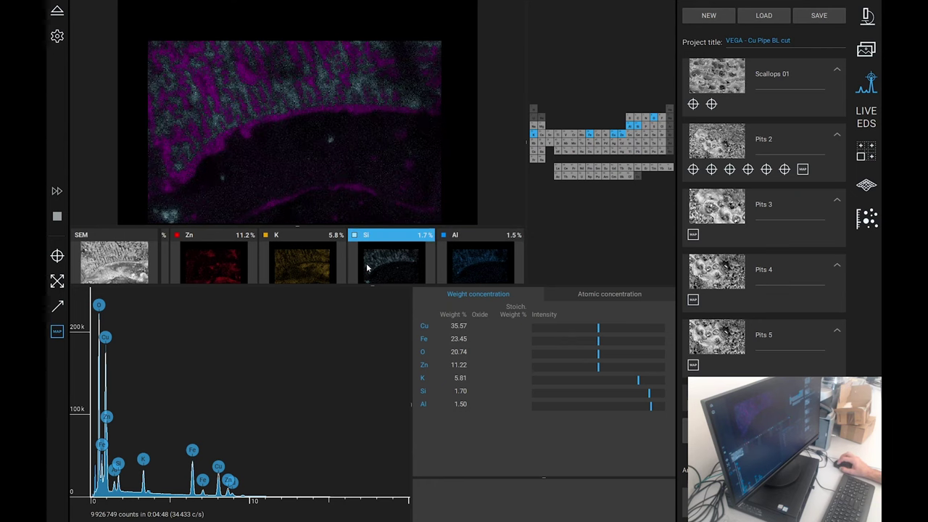
pyautogui.click(376, 270)
pyautogui.click(376, 270)
pyautogui.click(415, 265)
pyautogui.click(459, 268)
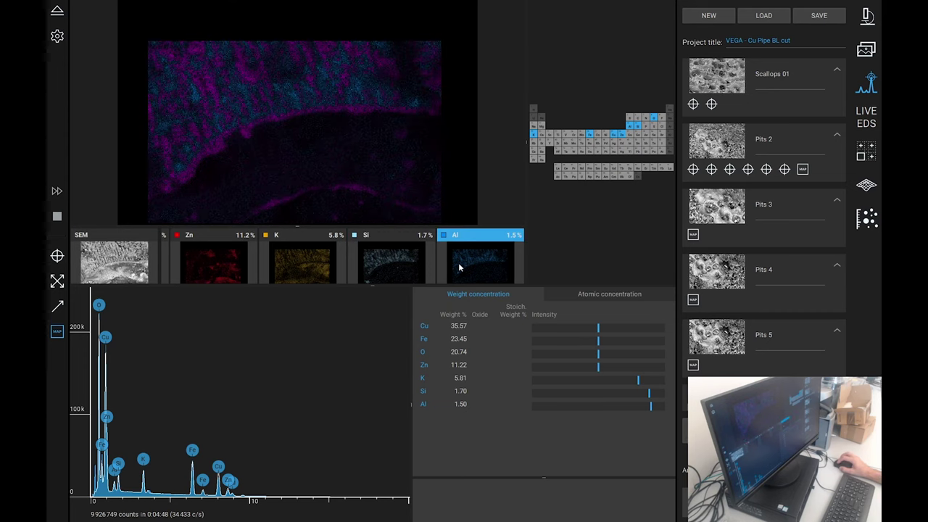
pyautogui.click(403, 274)
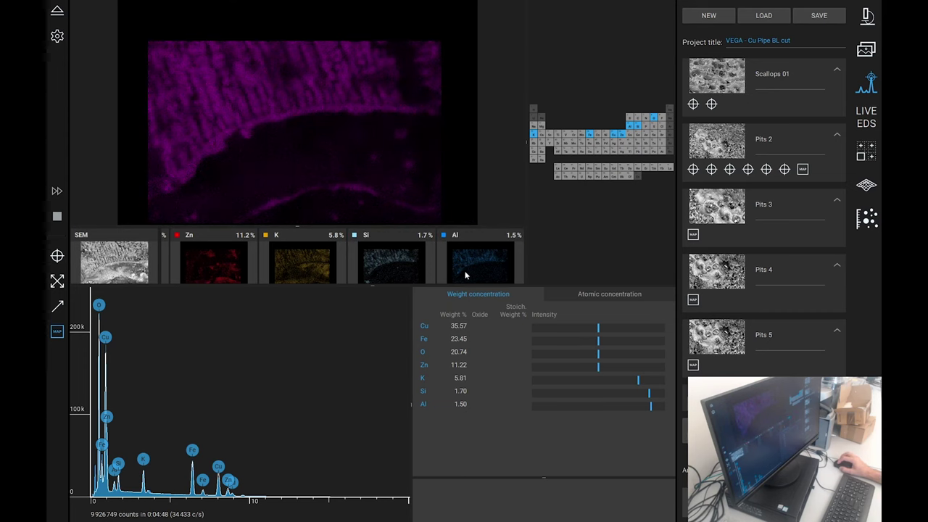
pyautogui.click(480, 257)
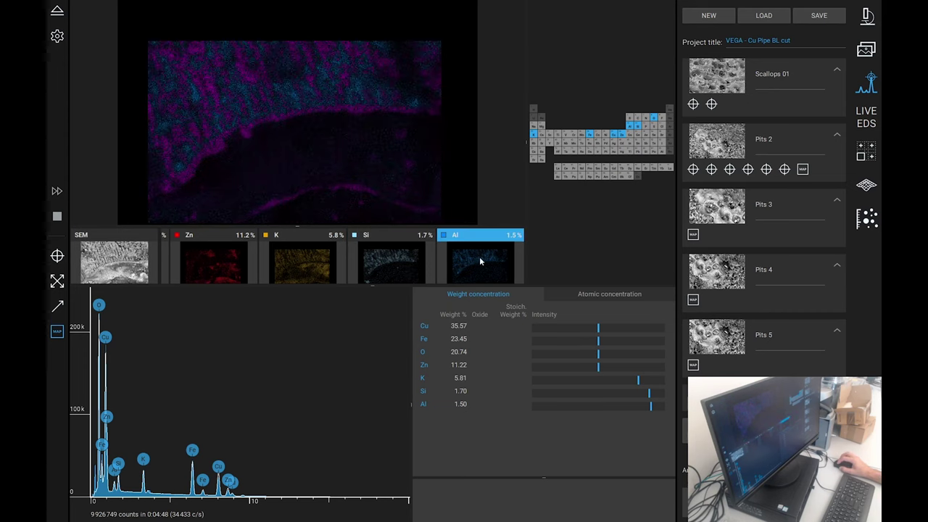
pyautogui.keyDown('ctrl'); pyautogui.click(418, 258); pyautogui.keyUp('ctrl')
pyautogui.click(493, 260)
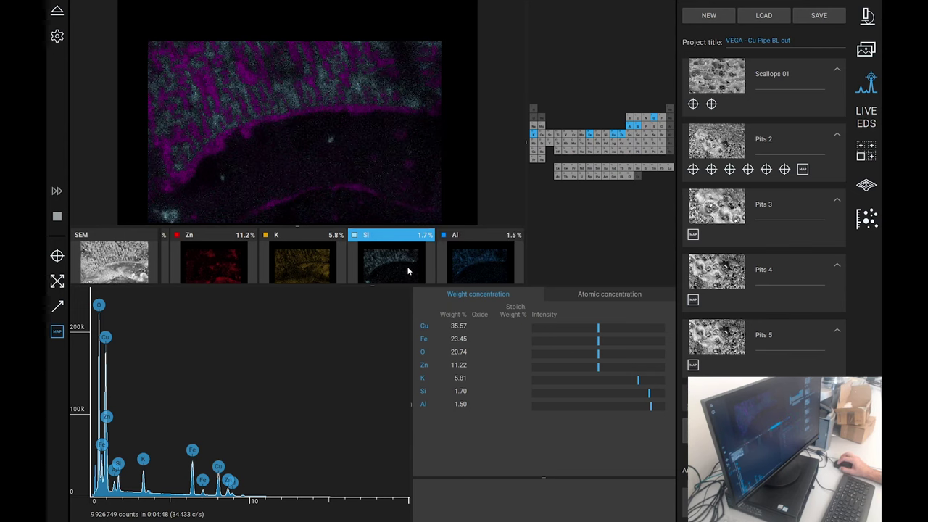
pyautogui.click(408, 274)
pyautogui.click(401, 274)
pyautogui.click(394, 275)
pyautogui.click(394, 275)
pyautogui.click(458, 270)
pyautogui.click(458, 270)
pyautogui.click(396, 274)
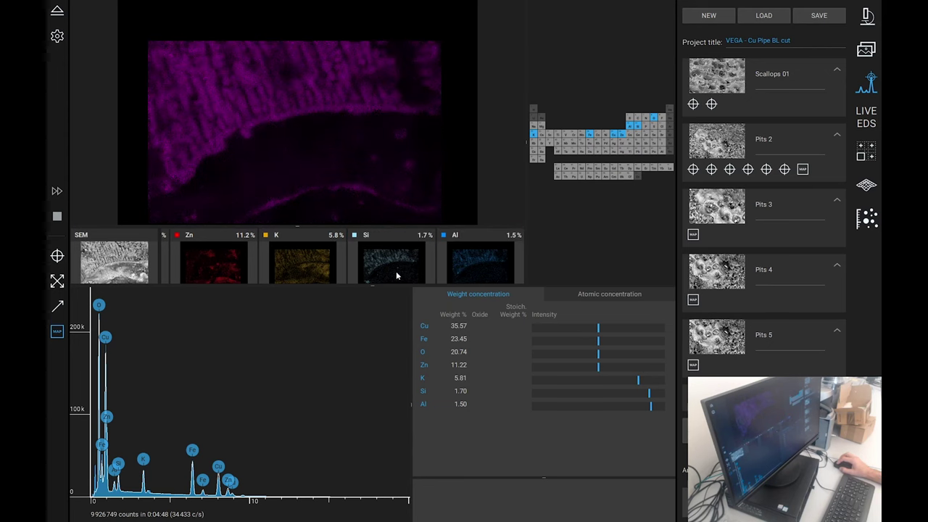
pyautogui.moveTo(367, 283); pyautogui.dragTo(482, 296)
# Switch to point analysis, underlay the SEM image, and overlay the Al and Si maps on it.
pyautogui.click(57, 256)
pyautogui.click(100, 263)
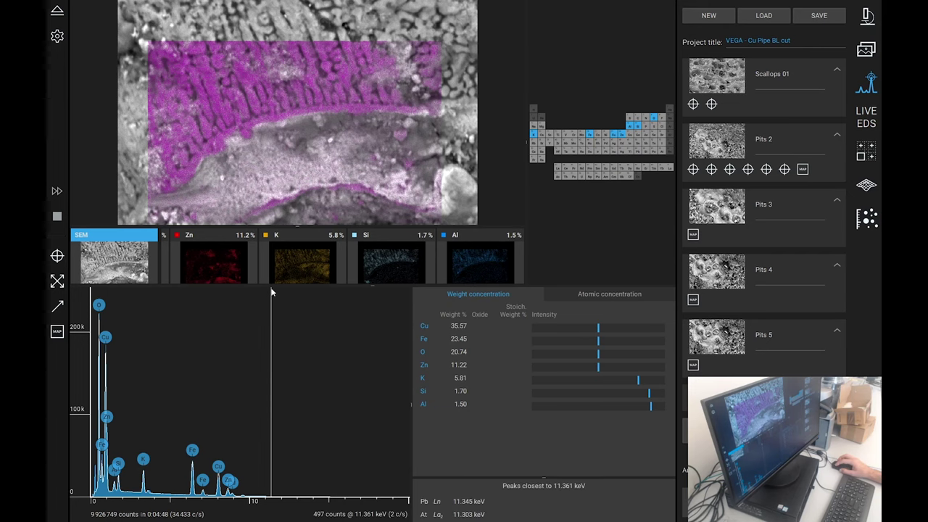
pyautogui.moveTo(280, 282)
pyautogui.moveTo(377, 283); pyautogui.dragTo(499, 282)
pyautogui.click(497, 276)
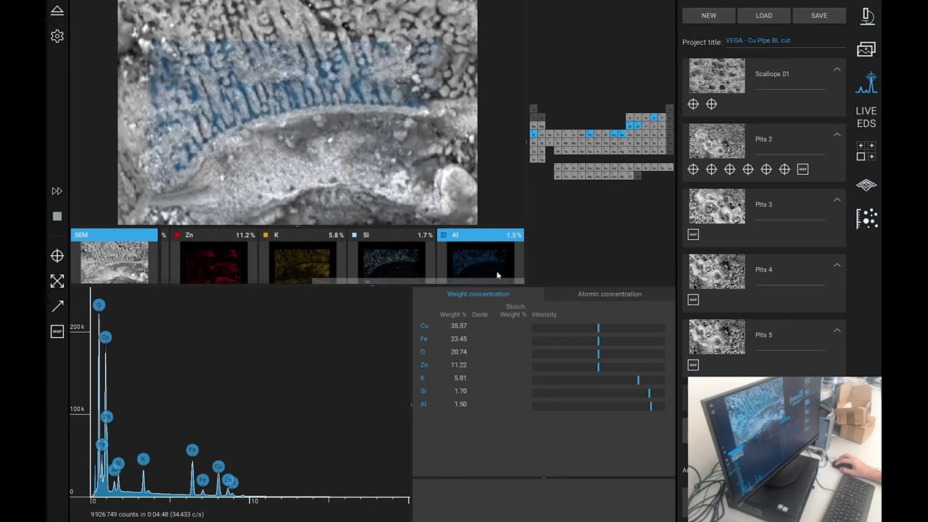
pyautogui.click(413, 270)
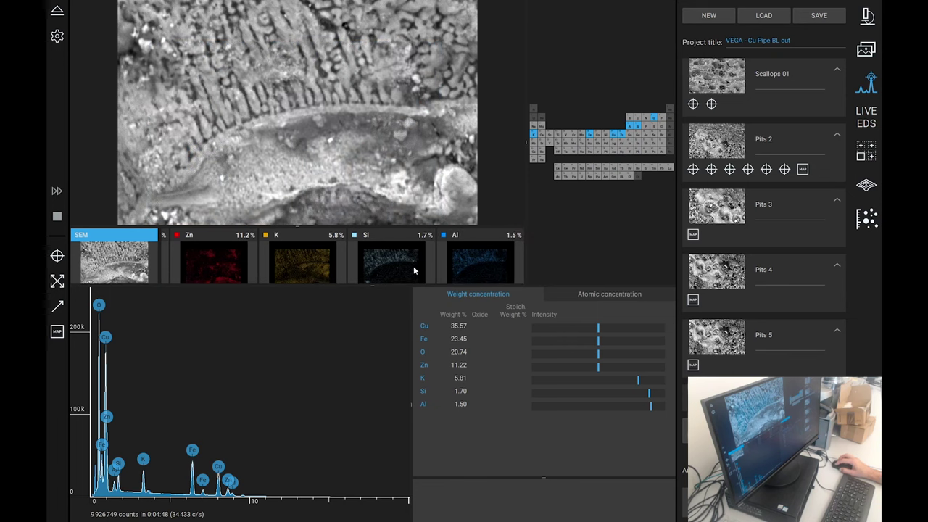
pyautogui.keyDown('ctrl'); pyautogui.click(499, 269); pyautogui.keyUp('ctrl')
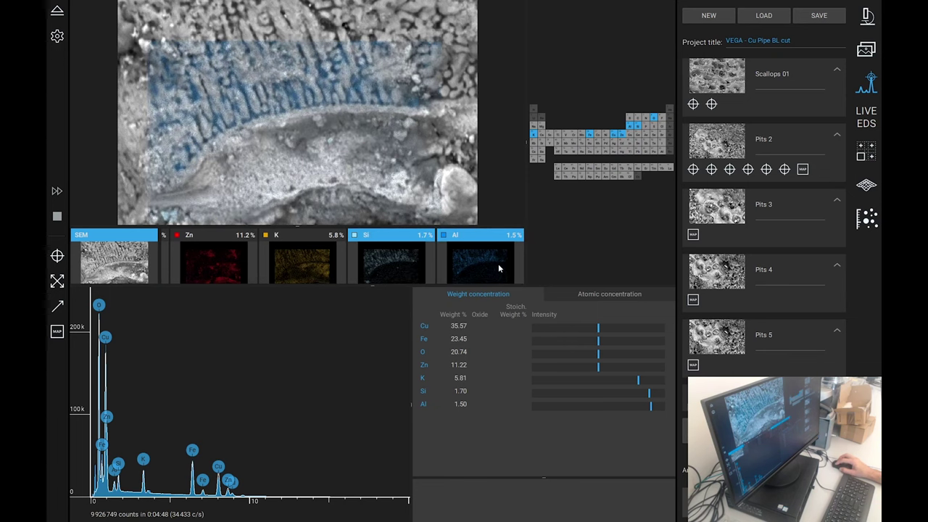
pyautogui.moveTo(427, 282); pyautogui.dragTo(221, 283)
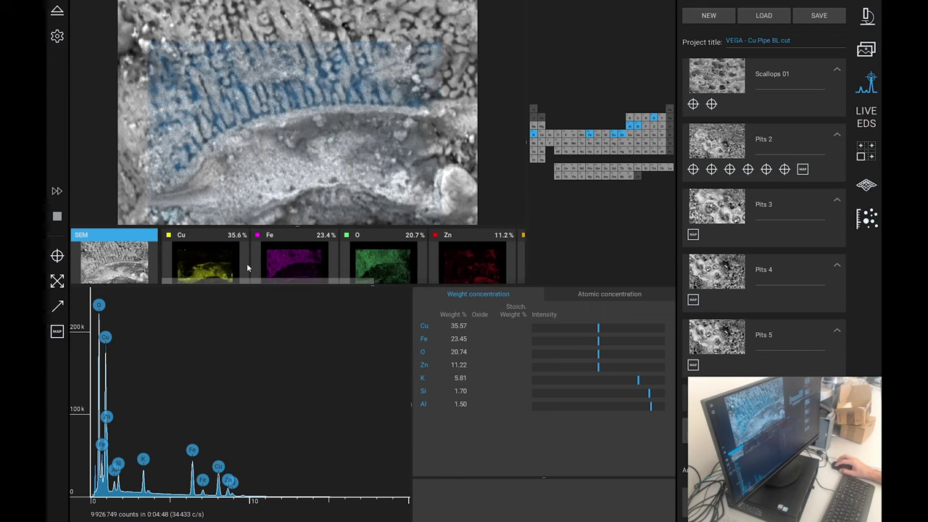
pyautogui.moveTo(305, 283); pyautogui.dragTo(510, 284)
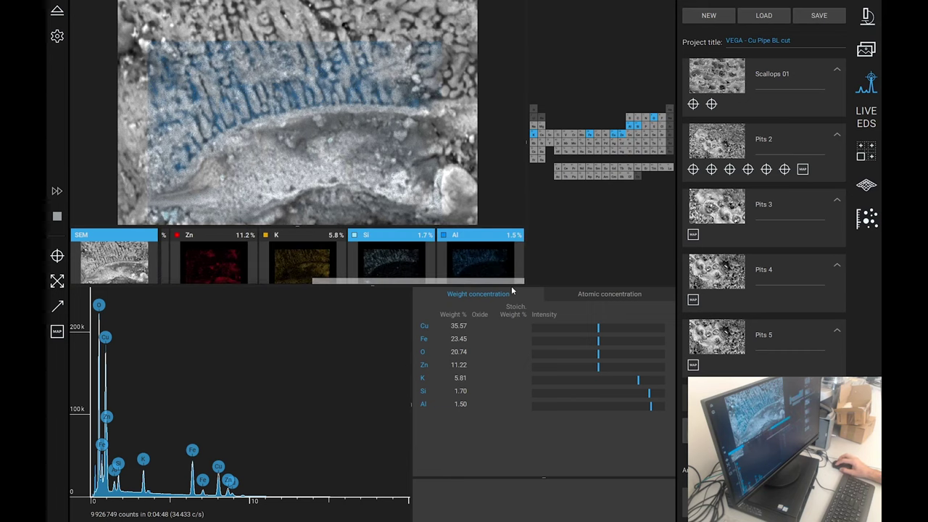
# Compare the Al and Si maps alone, then remove the SEM image from behind Al.
pyautogui.click(484, 269)
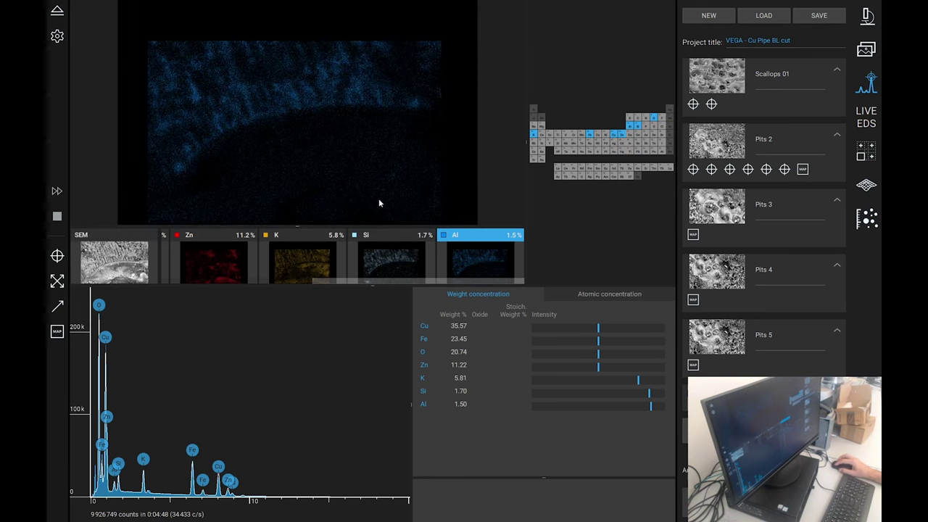
pyautogui.click(382, 269)
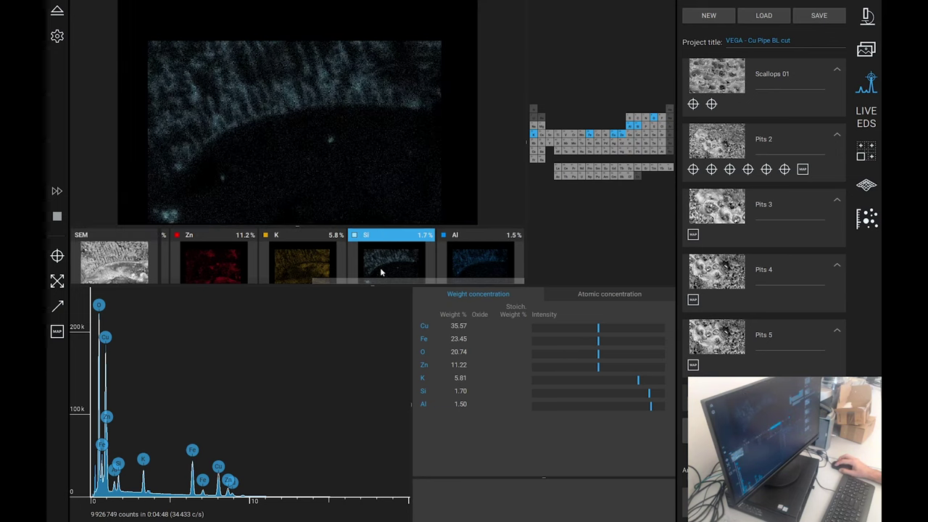
pyautogui.click(475, 262)
pyautogui.click(422, 263)
pyautogui.click(474, 256)
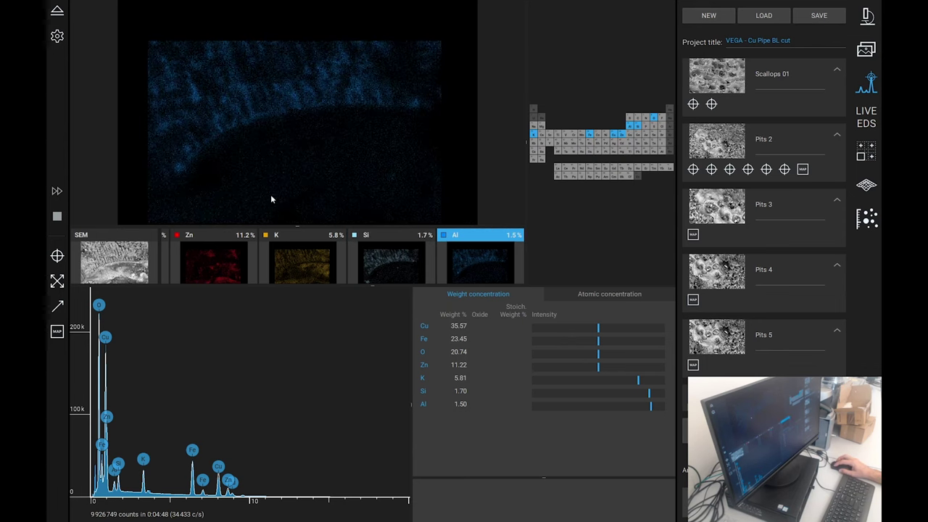
pyautogui.click(97, 272)
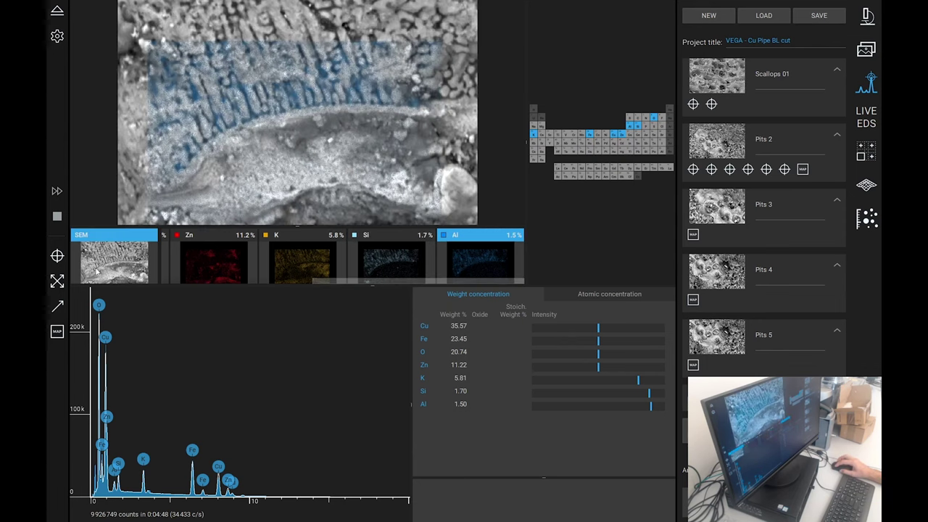
pyautogui.click(96, 269)
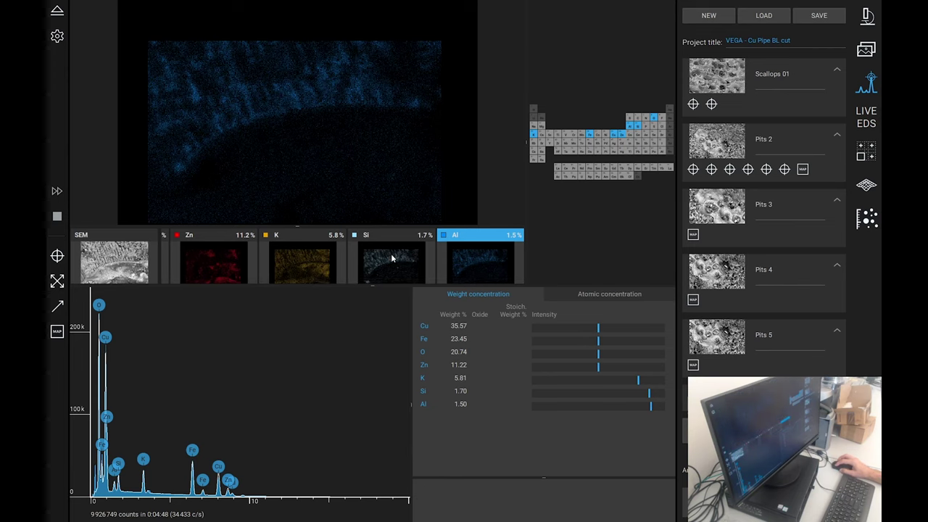
# Flip between the Fe, Si and Al maps, ending with the magenta Fe map alone.
pyautogui.scroll(3, 381, 282)
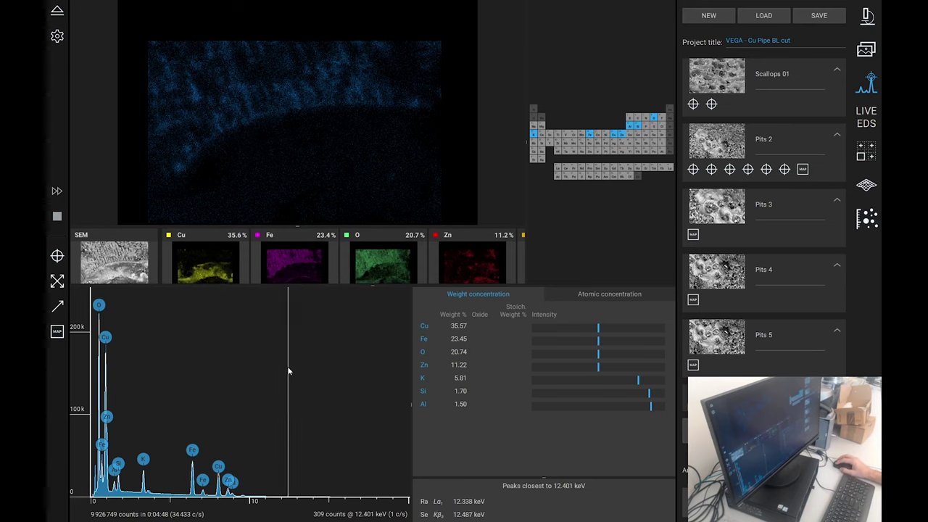
pyautogui.click(286, 261)
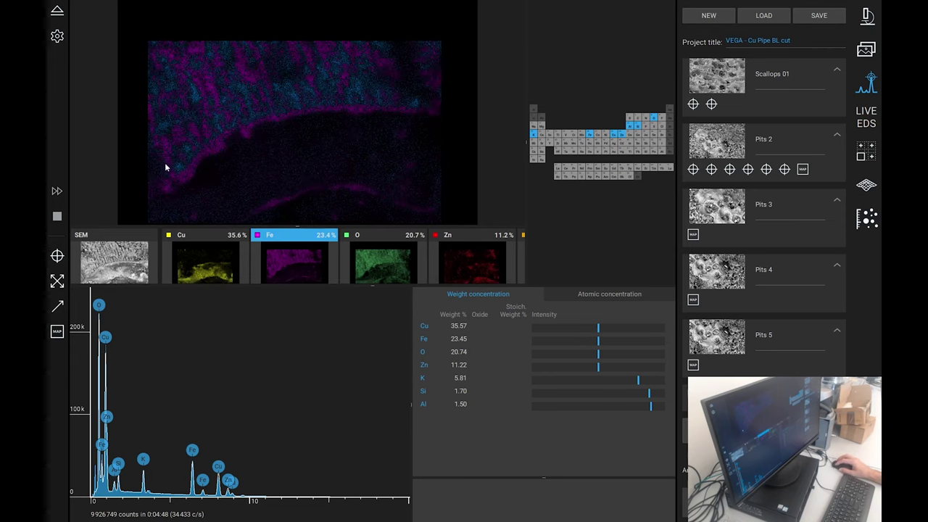
pyautogui.scroll(-5, 303, 272)
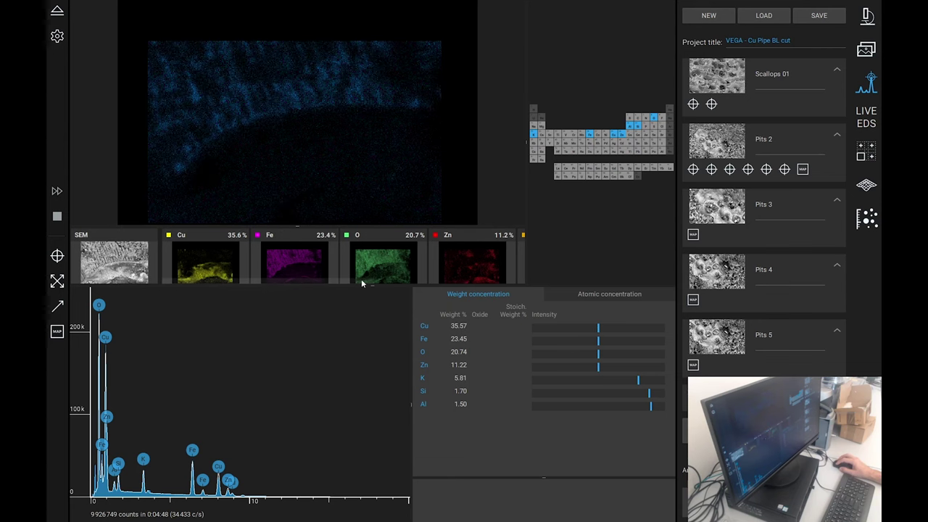
pyautogui.click(377, 264)
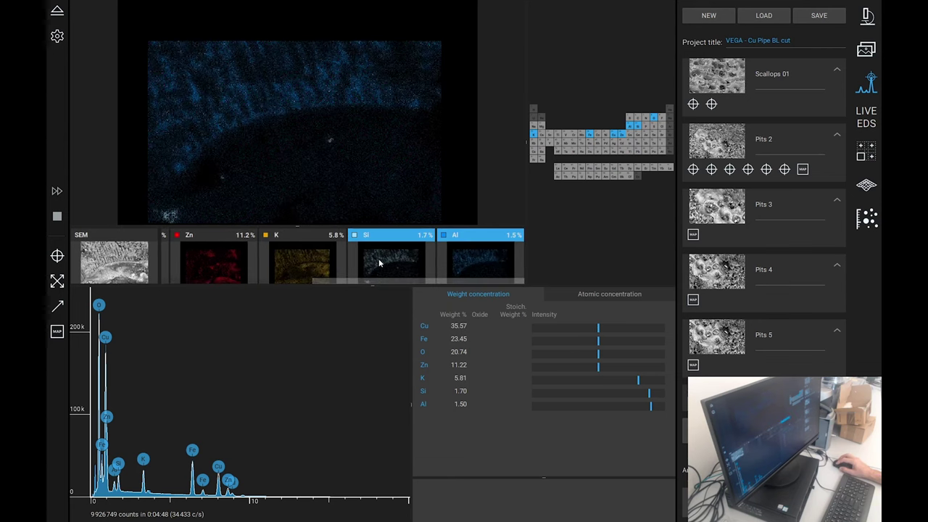
pyautogui.click(478, 260)
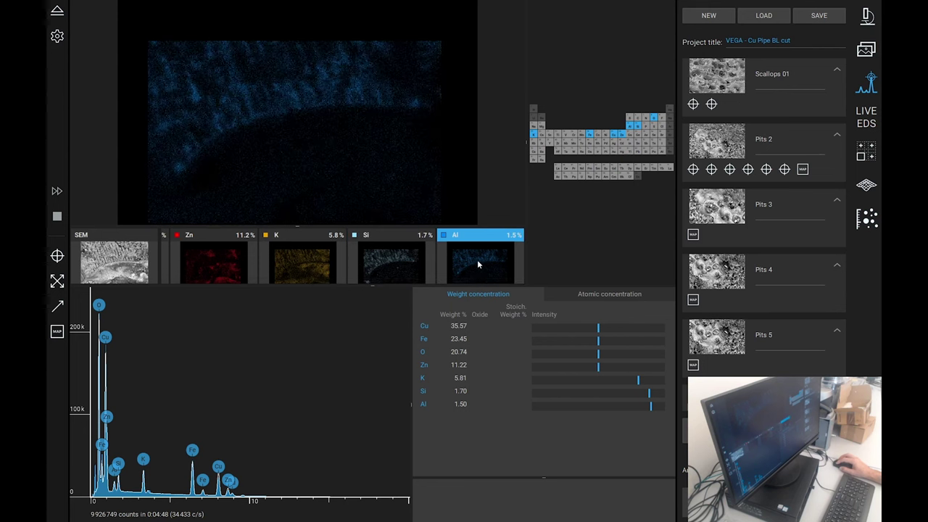
pyautogui.click(411, 267)
pyautogui.click(458, 269)
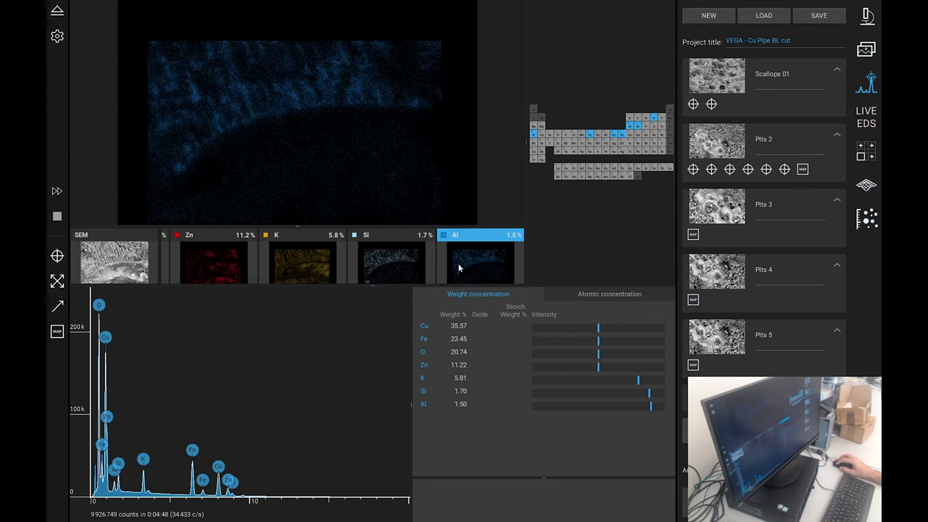
pyautogui.click(389, 268)
pyautogui.moveTo(353, 281); pyautogui.dragTo(151, 279)
pyautogui.click(296, 267)
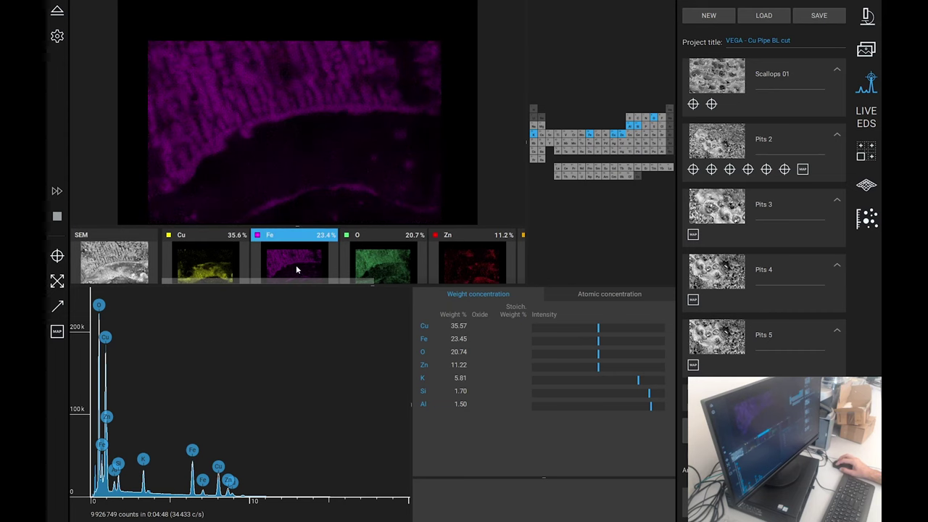
# Enlarge the map and concentration table, briefly trying Si, Al and Zn overlays on the Fe map.
pyautogui.moveTo(372, 286); pyautogui.dragTo(379, 368)
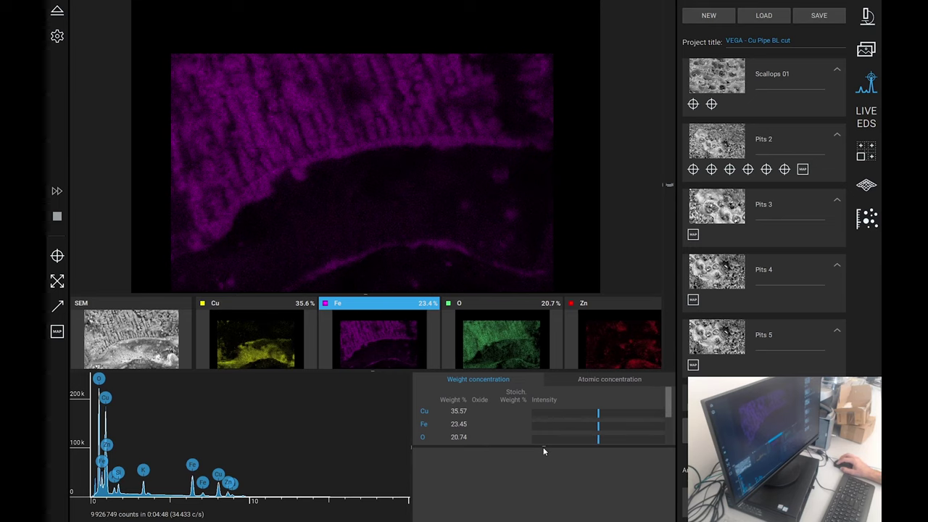
pyautogui.moveTo(544, 447); pyautogui.dragTo(544, 511)
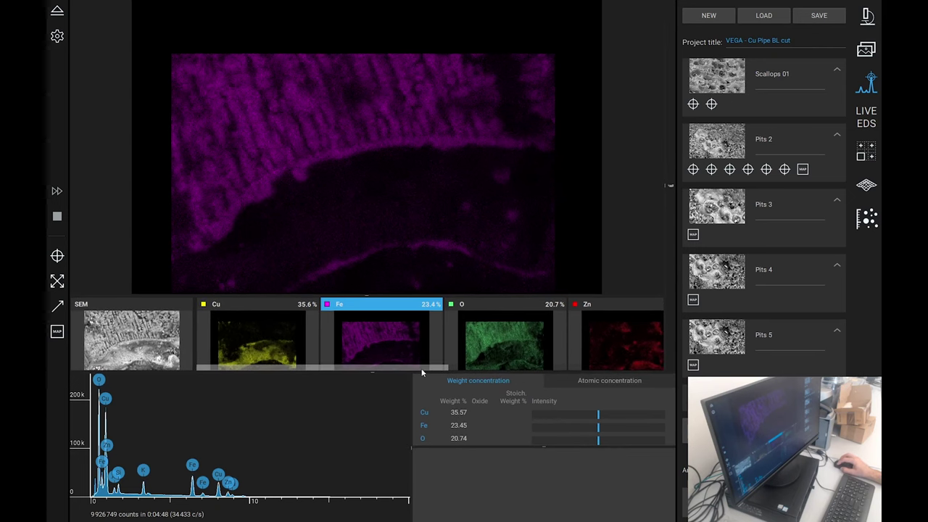
pyautogui.moveTo(435, 365); pyautogui.dragTo(476, 365)
pyautogui.hscroll(4, 477, 359)
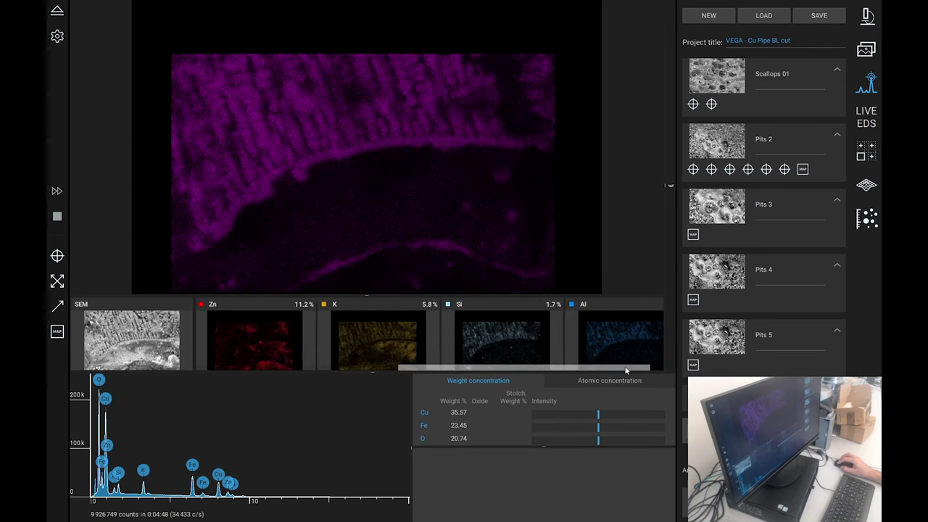
pyautogui.click(477, 344)
pyautogui.click(478, 348)
pyautogui.click(598, 339)
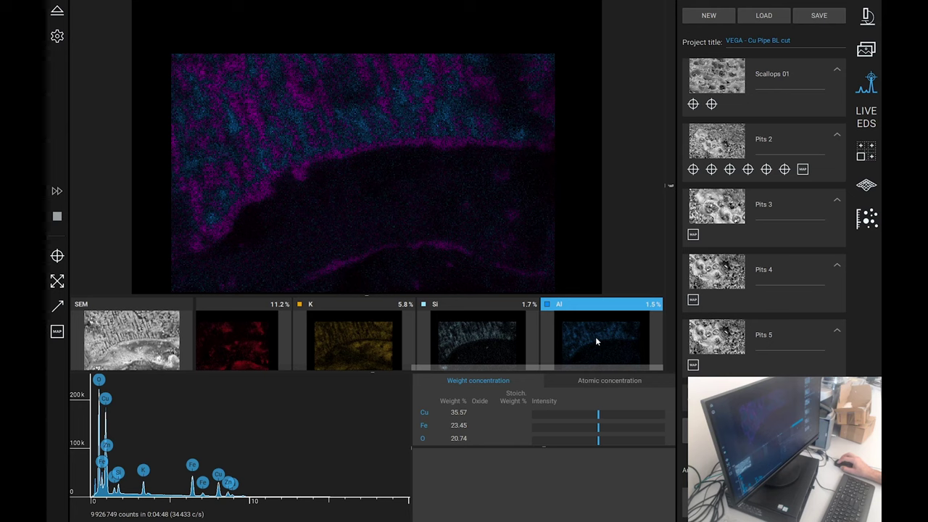
pyautogui.click(595, 336)
pyautogui.hscroll(-3, 352, 370)
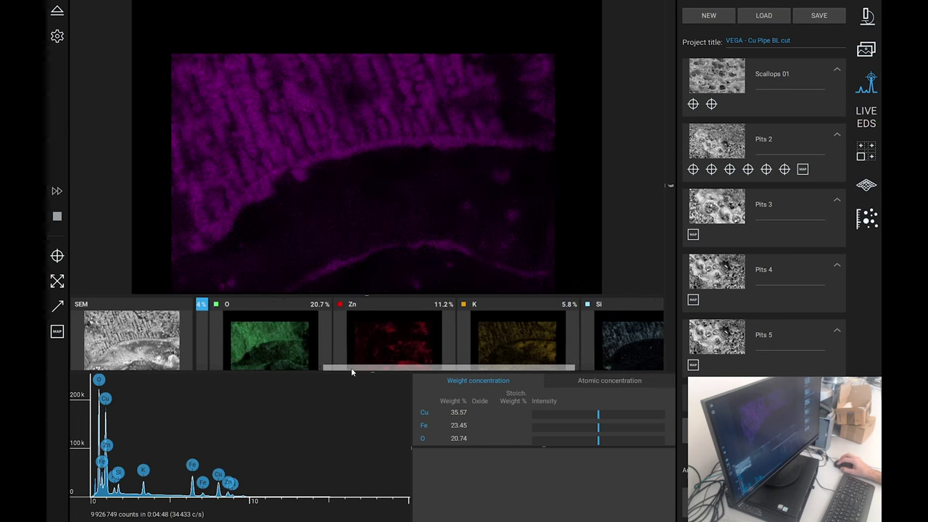
pyautogui.click(406, 348)
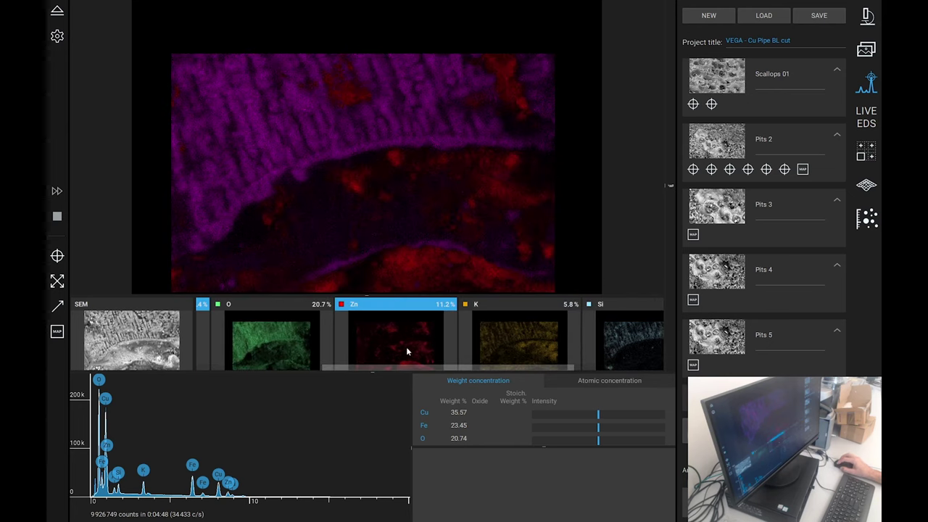
pyautogui.click(405, 345)
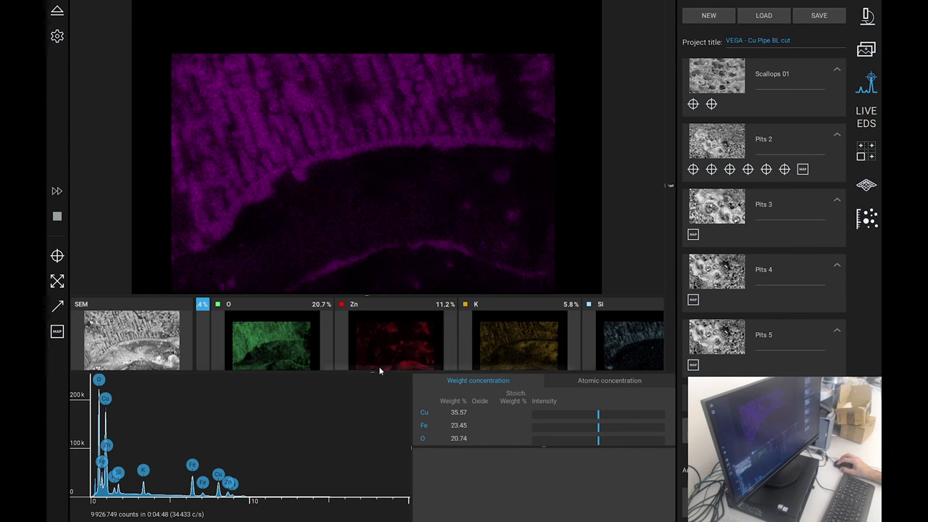
# Add the Cu distribution to the Fe map and show the SEM image beneath, leaving Si off.
pyautogui.moveTo(379, 368); pyautogui.dragTo(232, 369)
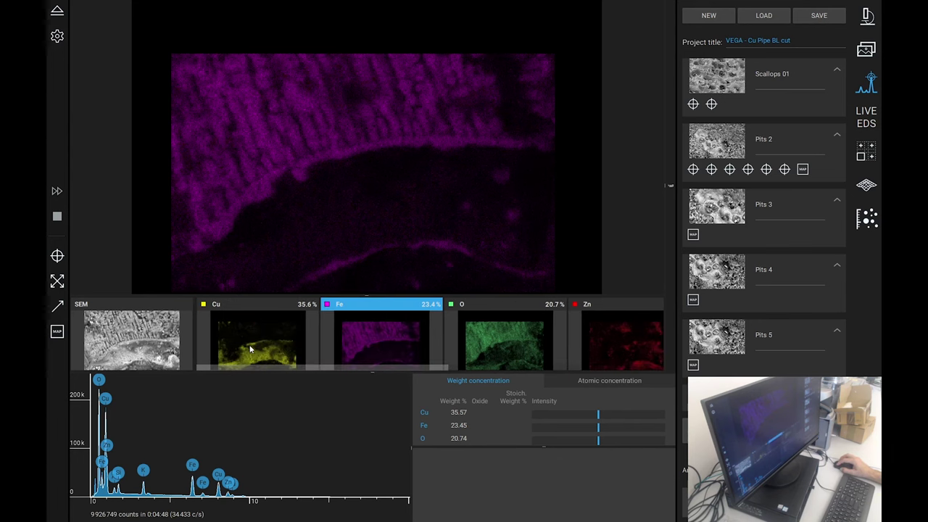
pyautogui.click(250, 350)
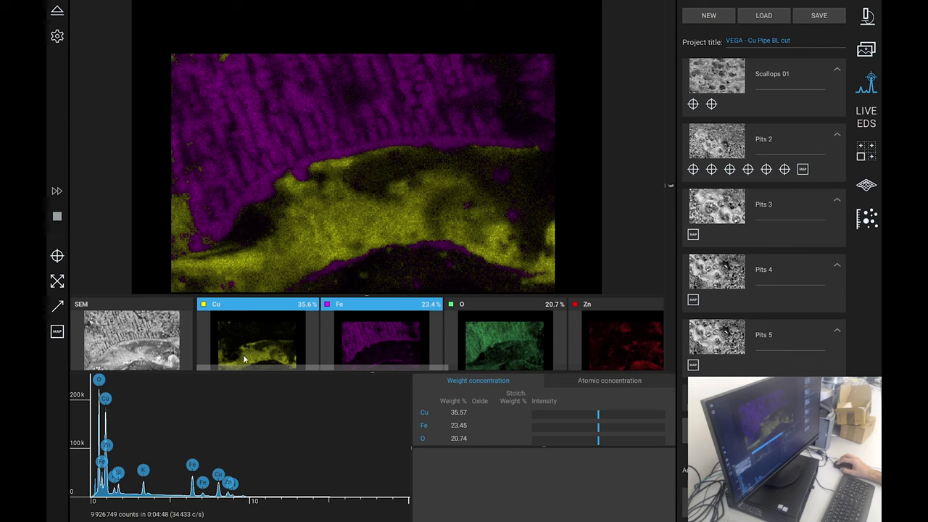
pyautogui.moveTo(412, 368); pyautogui.dragTo(665, 386)
pyautogui.click(477, 340)
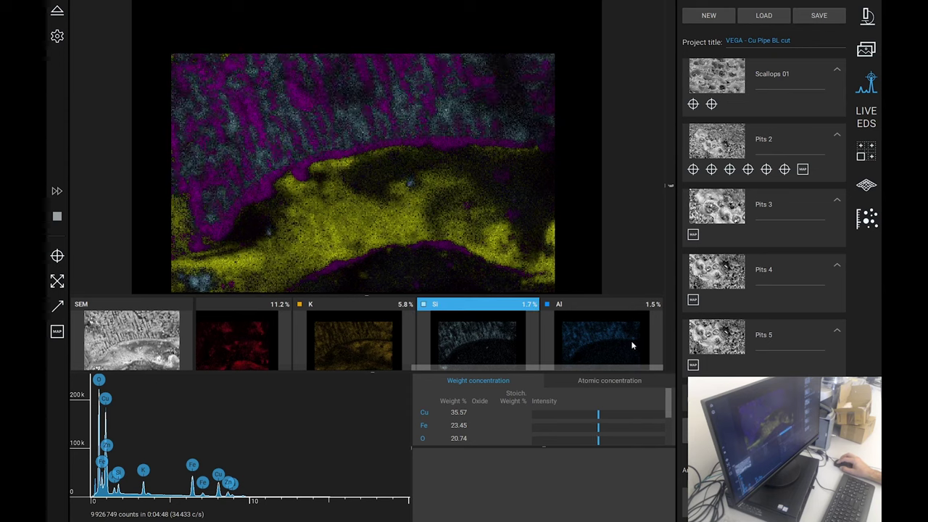
pyautogui.click(478, 336)
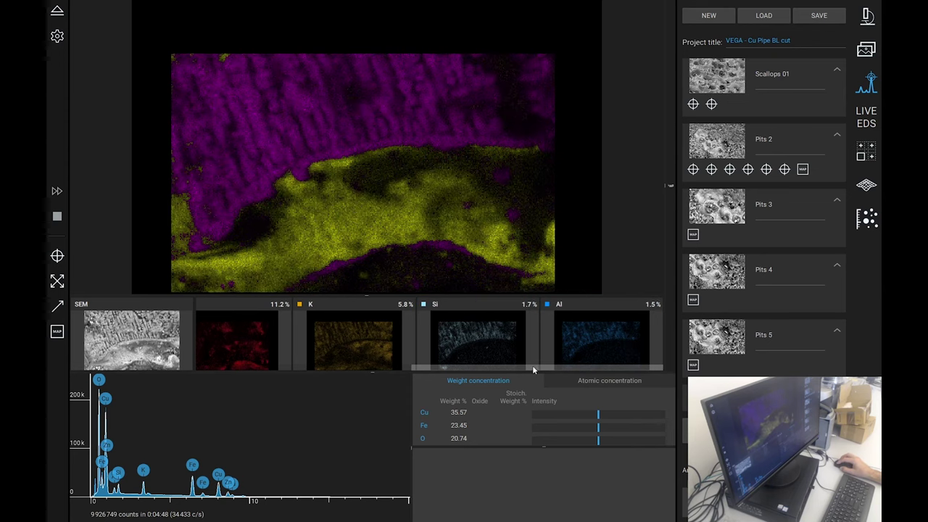
pyautogui.click(123, 360)
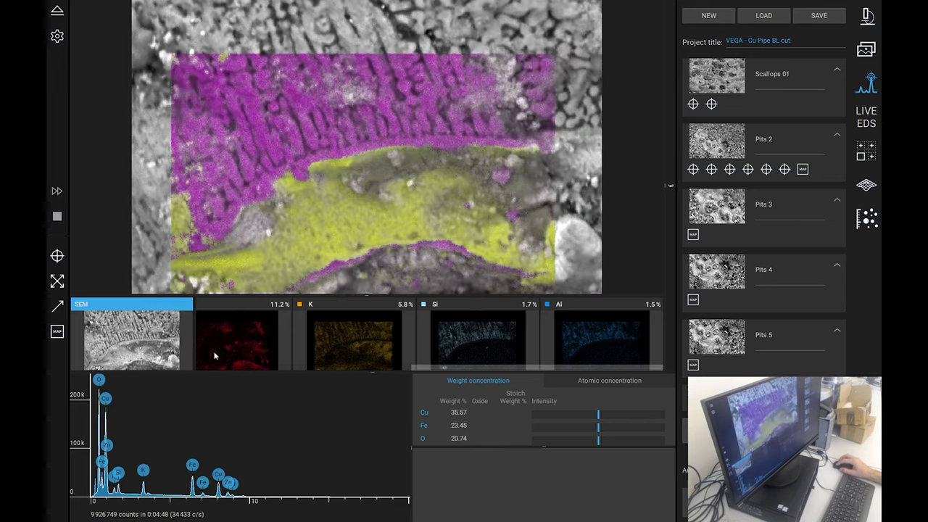
# Try the O overlay, then show and hide the periodic table beside the map.
pyautogui.moveTo(477, 366); pyautogui.dragTo(222, 375)
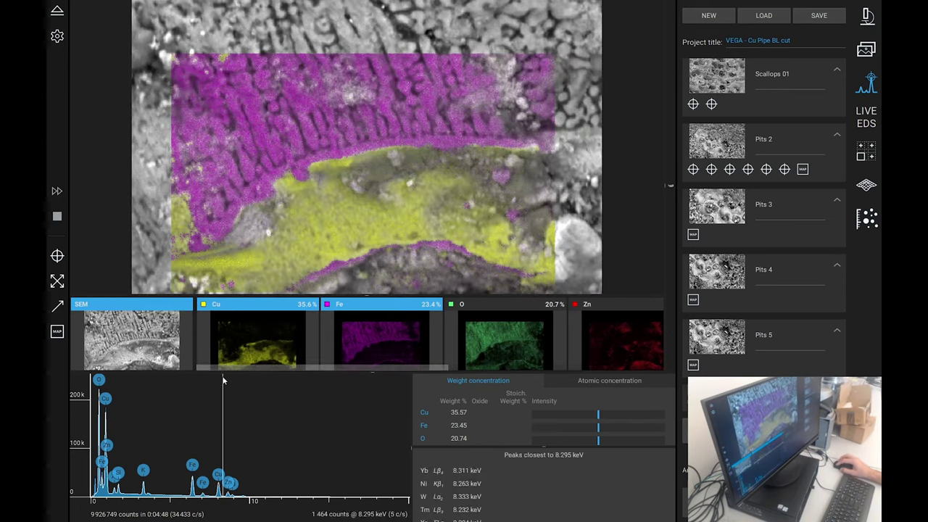
pyautogui.click(496, 352)
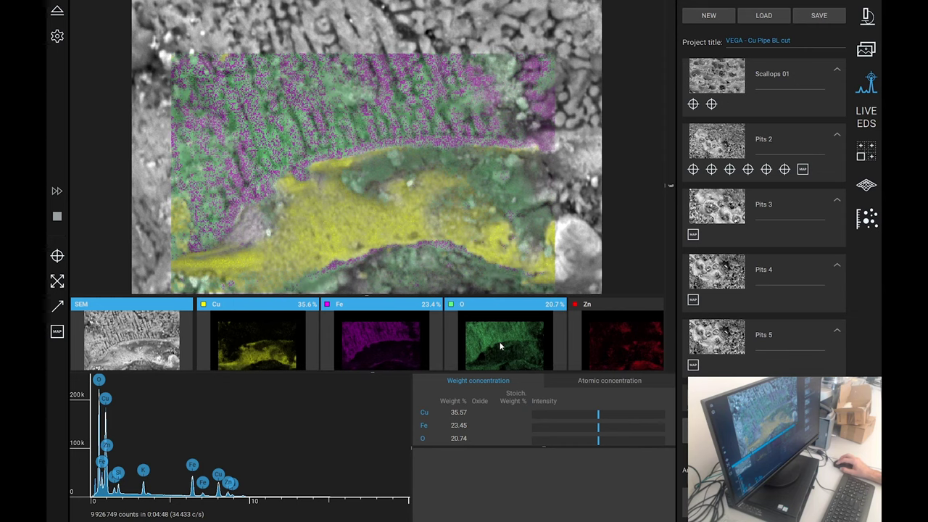
pyautogui.click(499, 347)
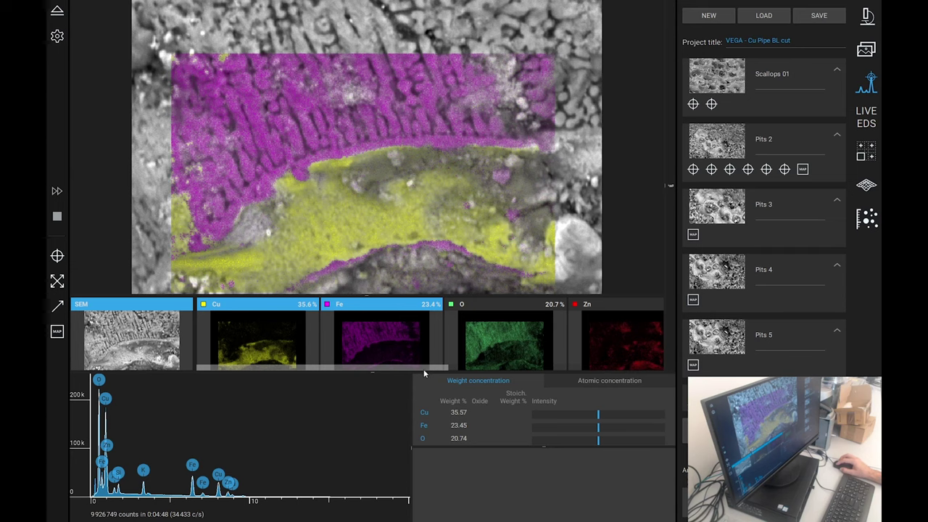
pyautogui.moveTo(436, 367); pyautogui.dragTo(672, 383)
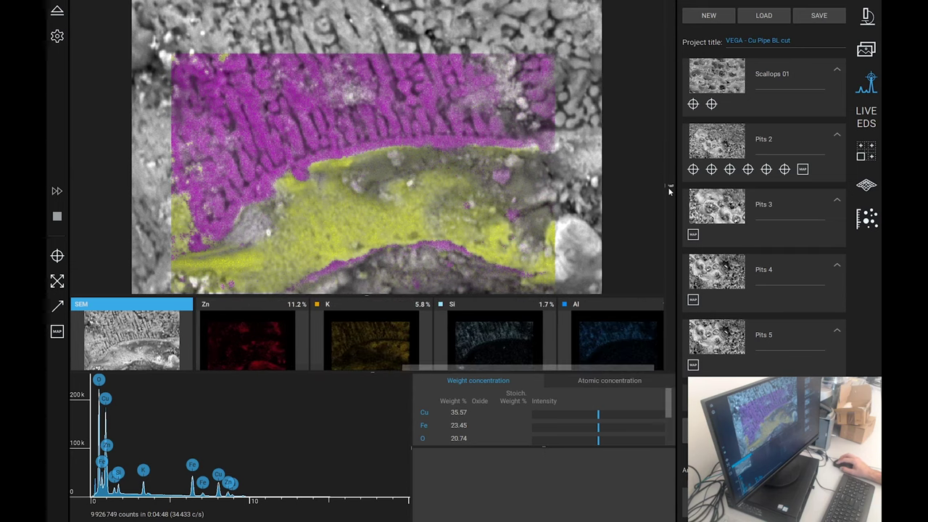
pyautogui.moveTo(665, 186); pyautogui.dragTo(405, 188)
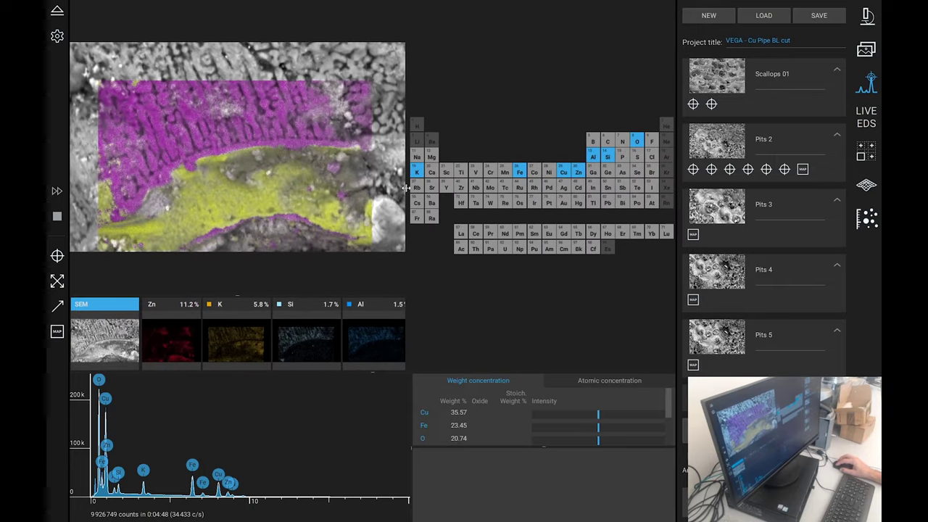
pyautogui.moveTo(405, 189); pyautogui.dragTo(660, 187)
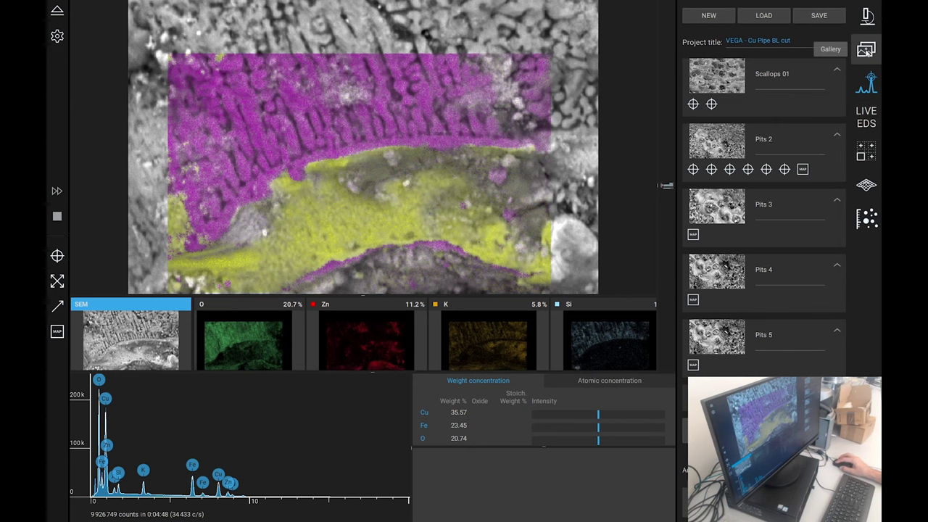
# Return to live imaging, centre the toroidal pit and zoom out to 5000×.
pyautogui.click(867, 16)
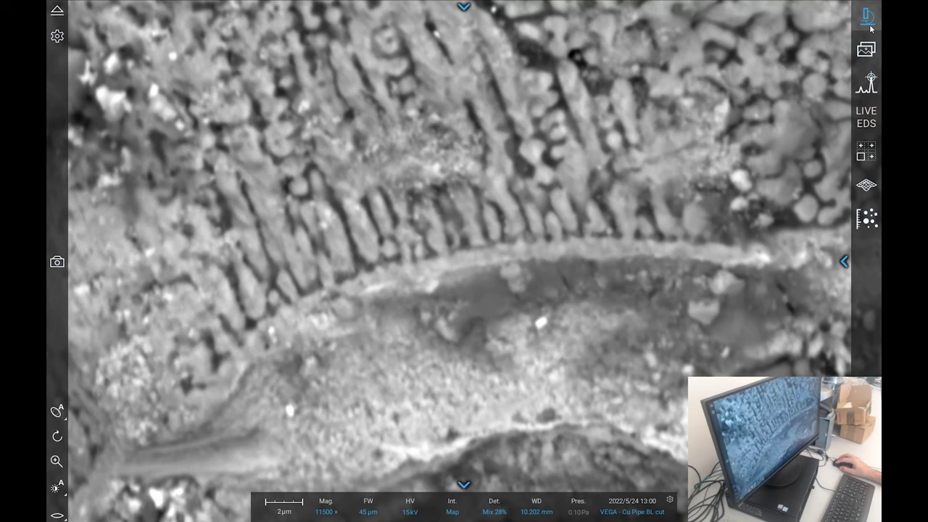
pyautogui.doubleClick(550, 476)
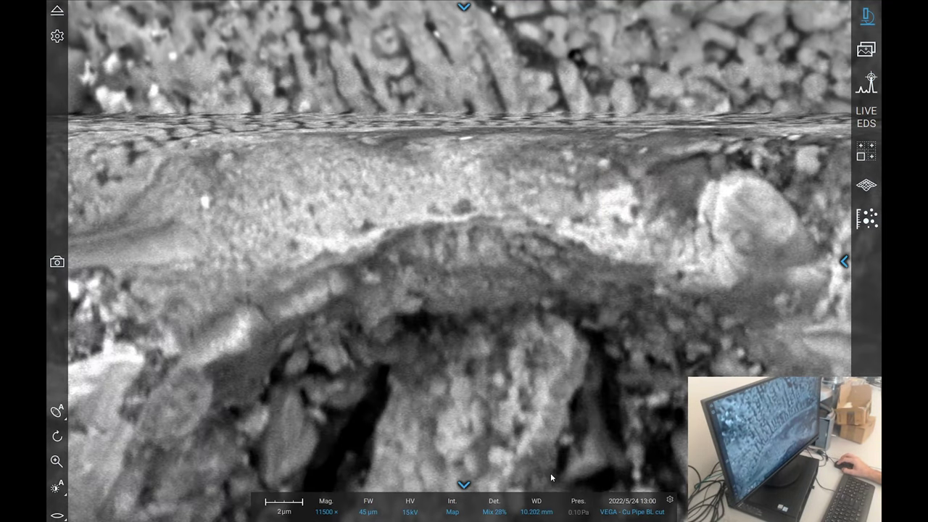
pyautogui.doubleClick(519, 424)
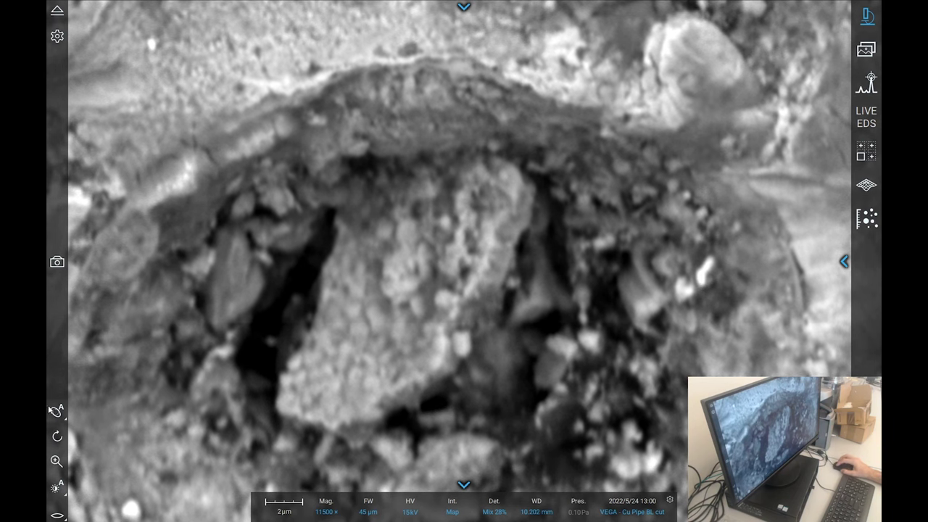
pyautogui.scroll(-3, 434, 380)
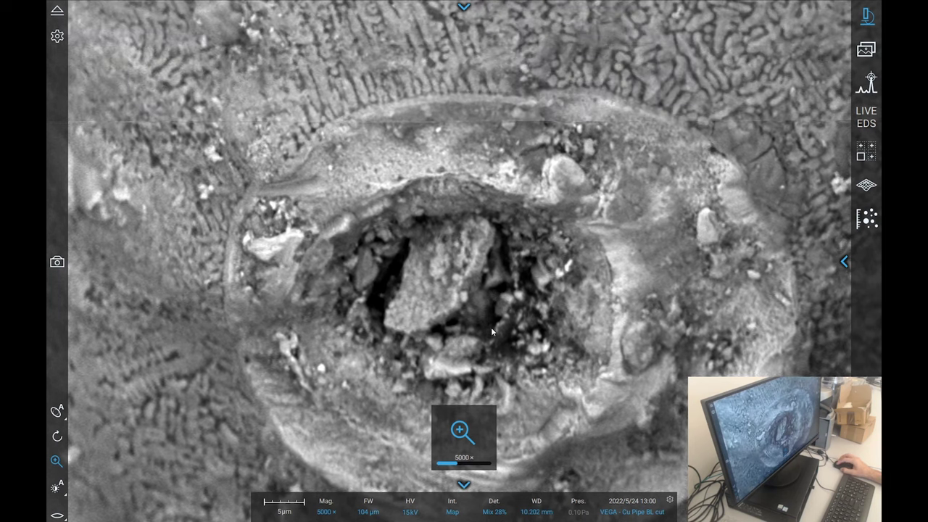
pyautogui.doubleClick(478, 325)
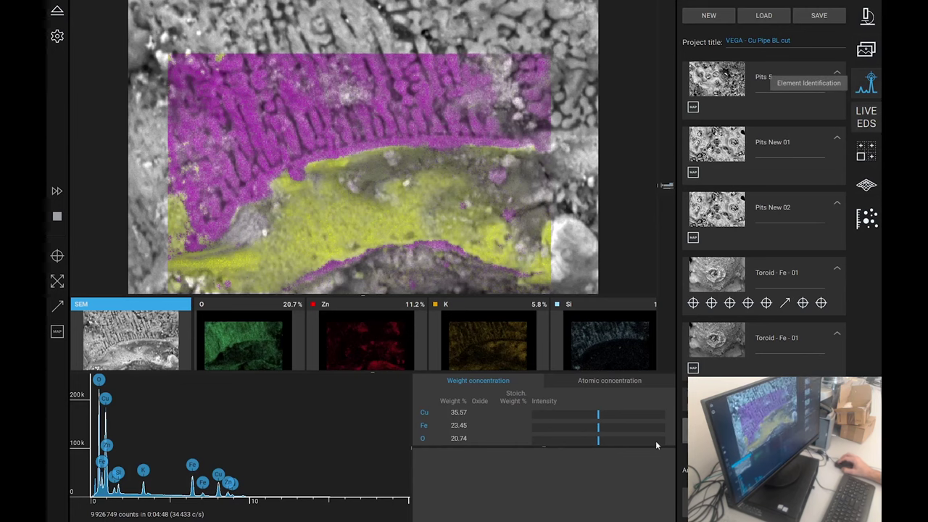
# Review the Toroid - Fe - 01 element map with an enlarged concentration table, then resume live imaging.
pyautogui.click(716, 355)
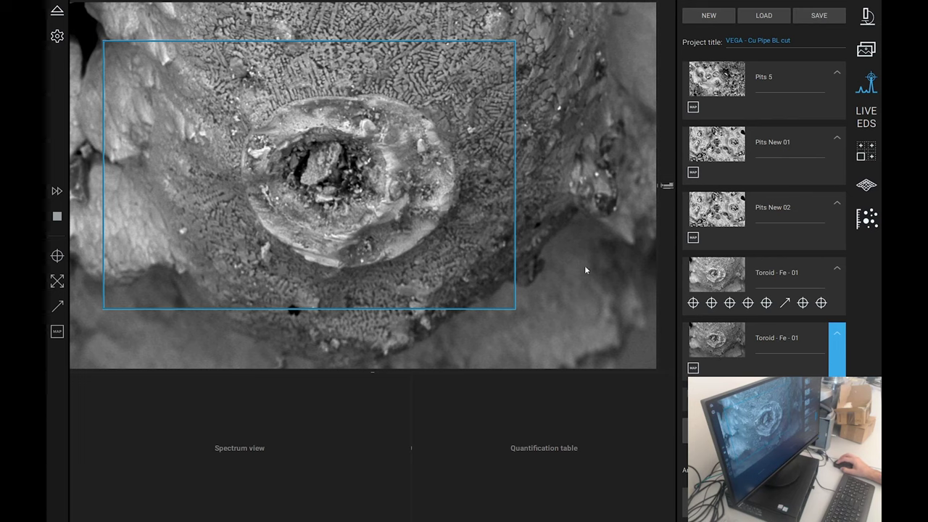
pyautogui.click(693, 369)
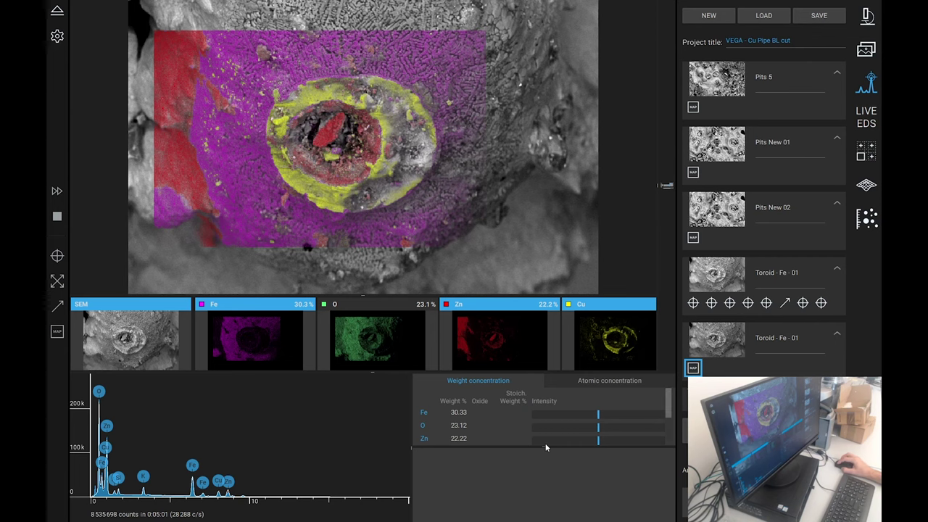
pyautogui.moveTo(544, 446); pyautogui.dragTo(552, 511)
pyautogui.scroll(-2, 529, 433)
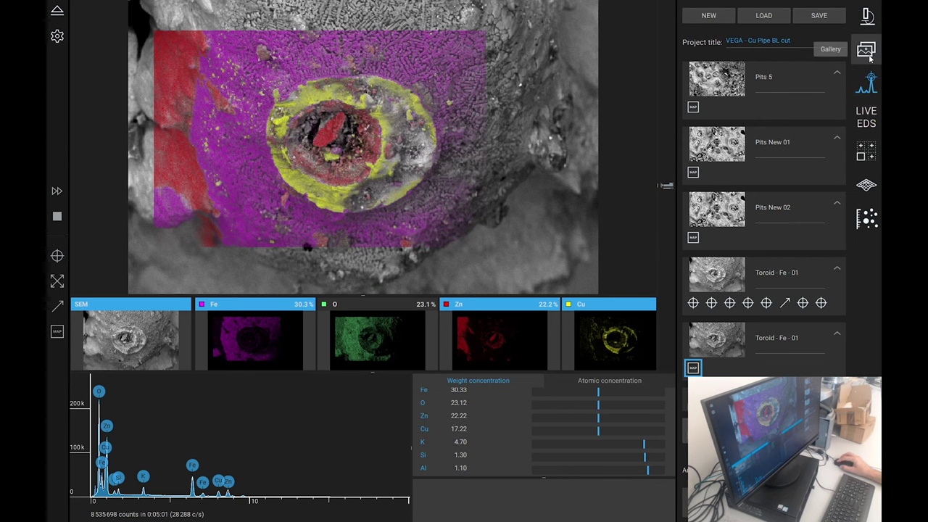
pyautogui.click(867, 15)
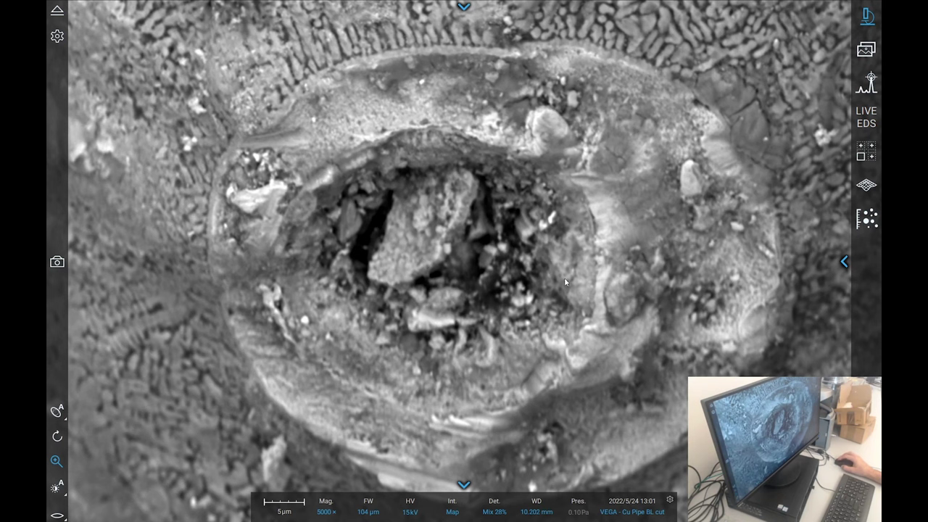
pyautogui.scroll(5, 565, 279)
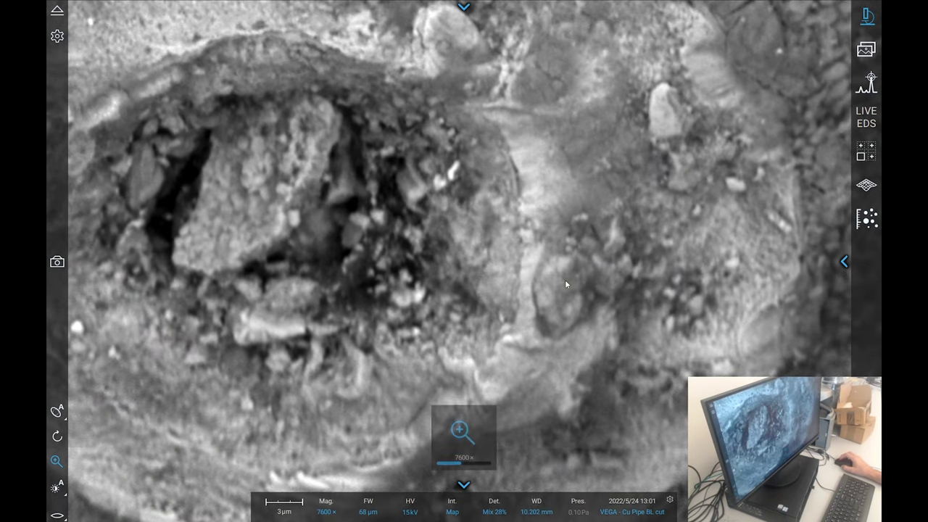
# Set the EDS map resolution to 240 in the analysis settings.
pyautogui.click(57, 36)
pyautogui.click(707, 281)
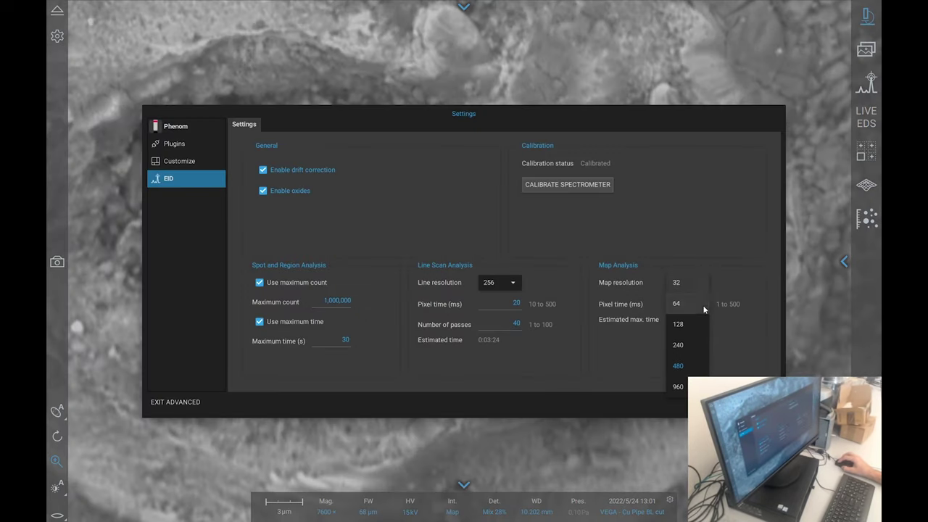
pyautogui.click(696, 345)
pyautogui.press('Escape')
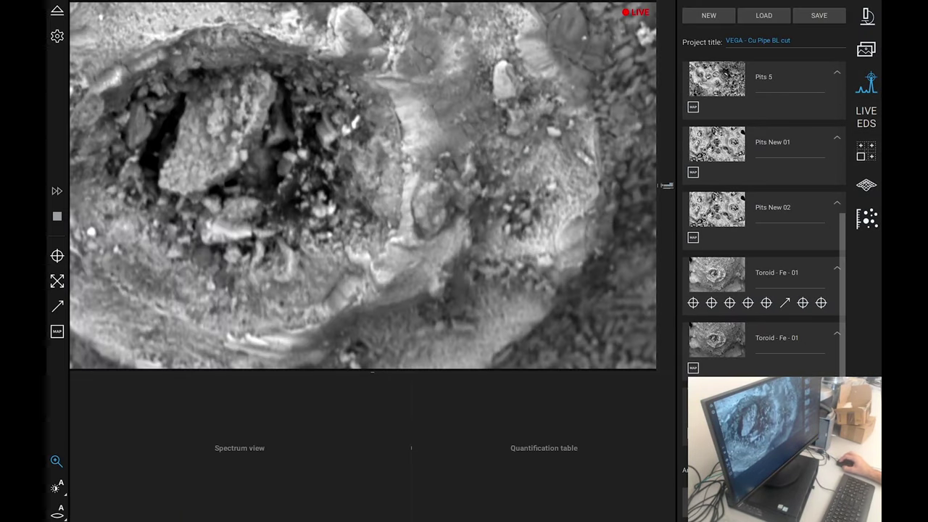
# Start an EDS map of a small area beside the central debris, with results in atomic percent.
pyautogui.click(56, 332)
pyautogui.moveTo(332, 134); pyautogui.dragTo(444, 225)
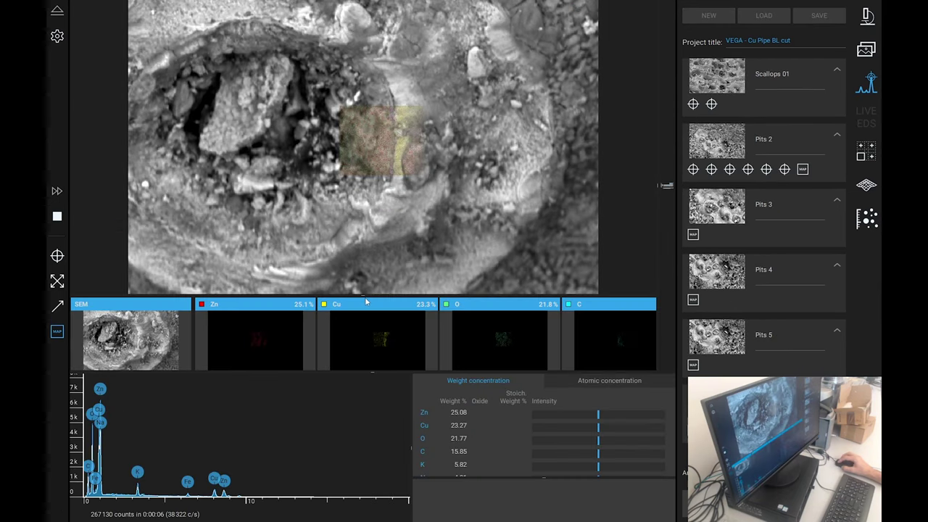
pyautogui.moveTo(363, 296); pyautogui.dragTo(367, 233)
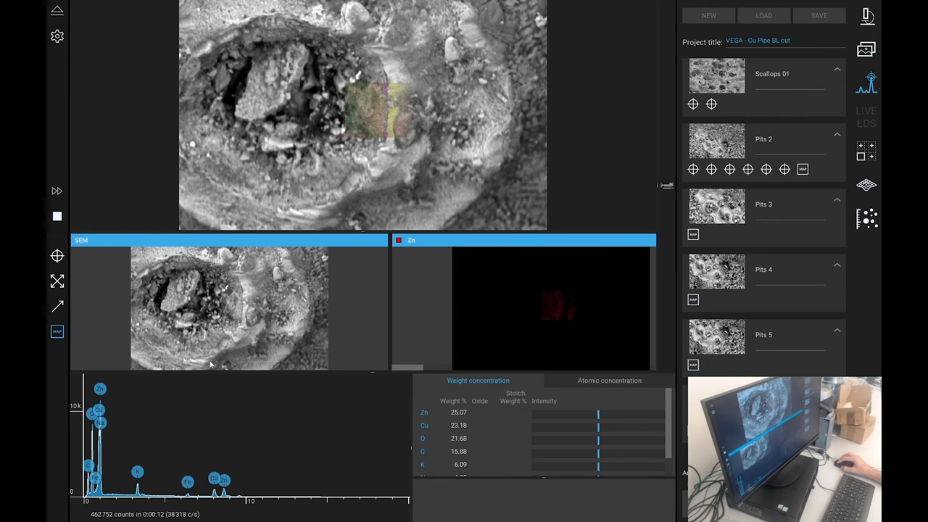
pyautogui.moveTo(374, 371); pyautogui.dragTo(369, 294)
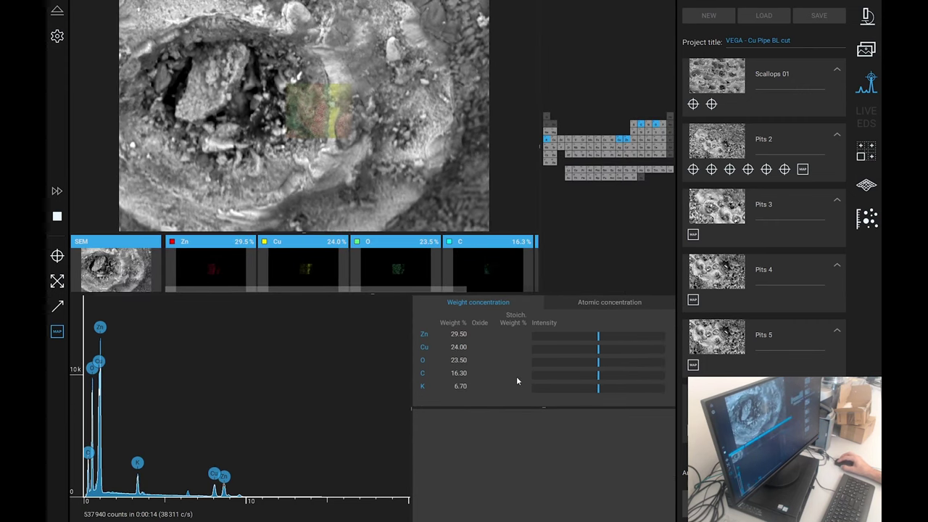
pyautogui.click(595, 303)
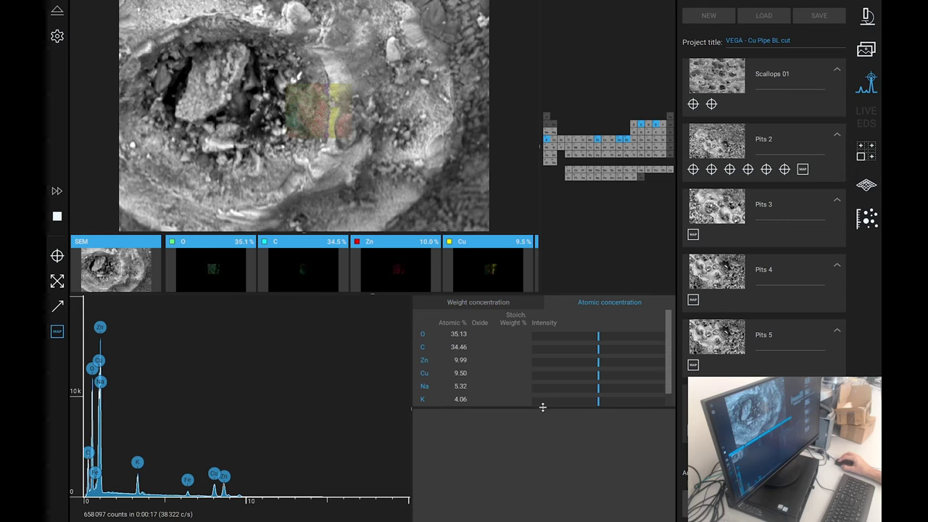
pyautogui.moveTo(542, 407); pyautogui.dragTo(544, 433)
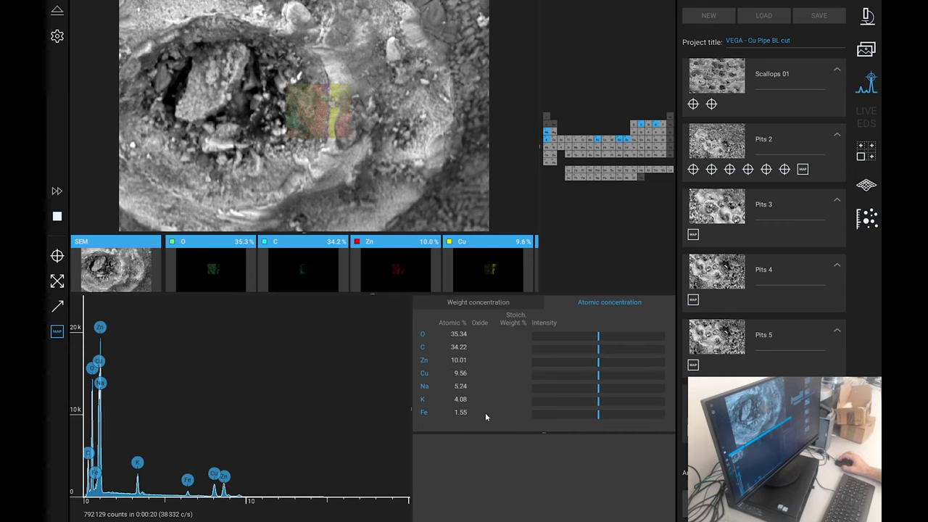
# Inspect the Cu, Zn and C element maps individually, then return to the SEM image.
pyautogui.click(475, 280)
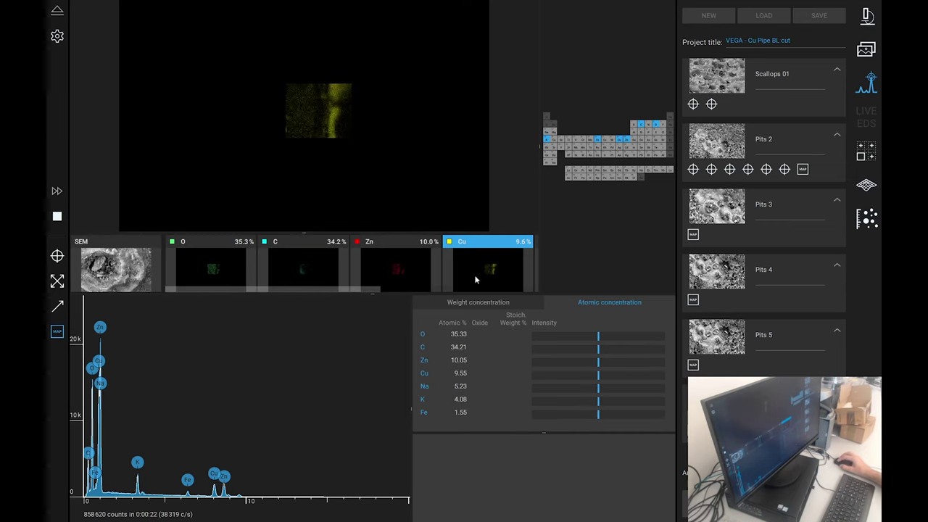
pyautogui.click(380, 279)
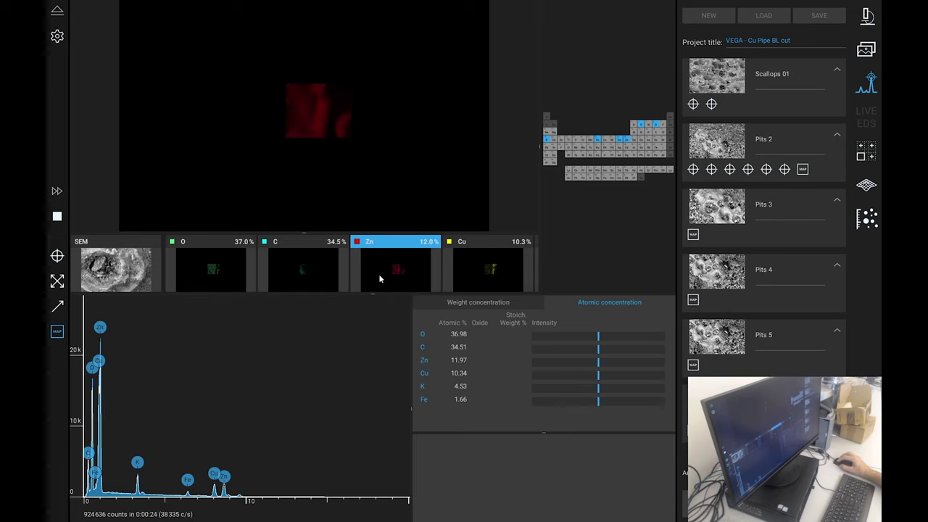
pyautogui.click(293, 276)
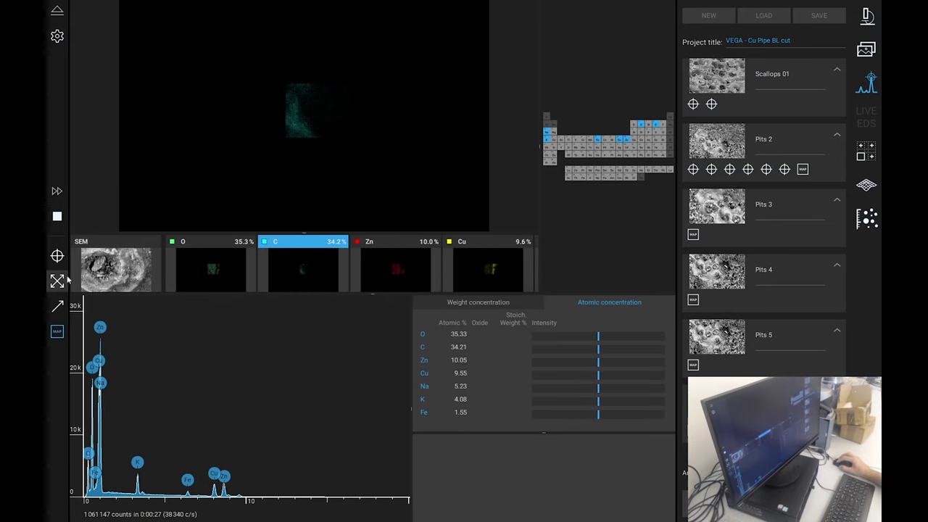
pyautogui.click(110, 274)
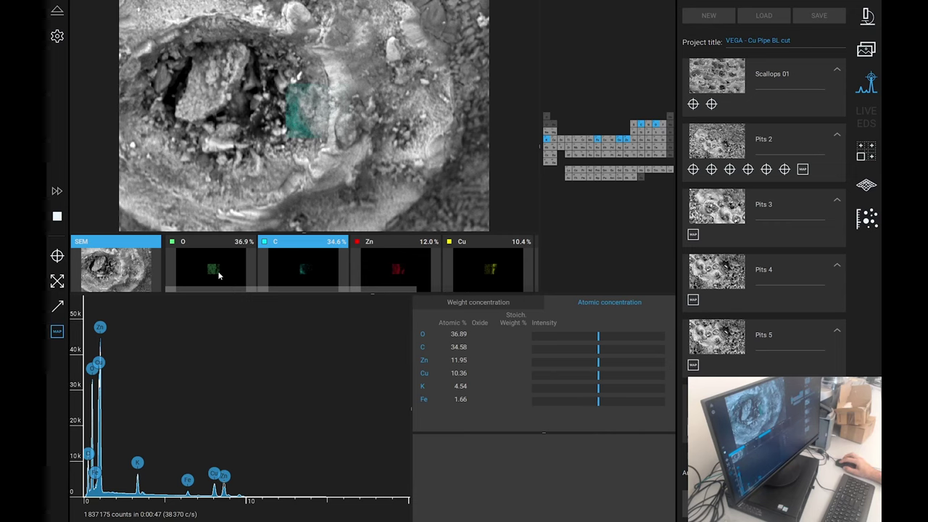
# Compare the C, Cu and K element maps individually and combine Zn with Cu.
pyautogui.click(303, 279)
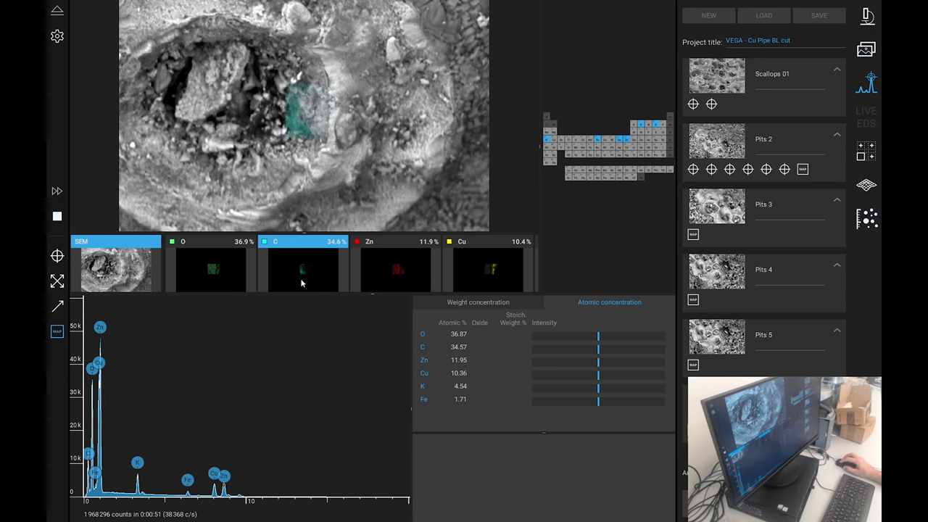
pyautogui.click(384, 277)
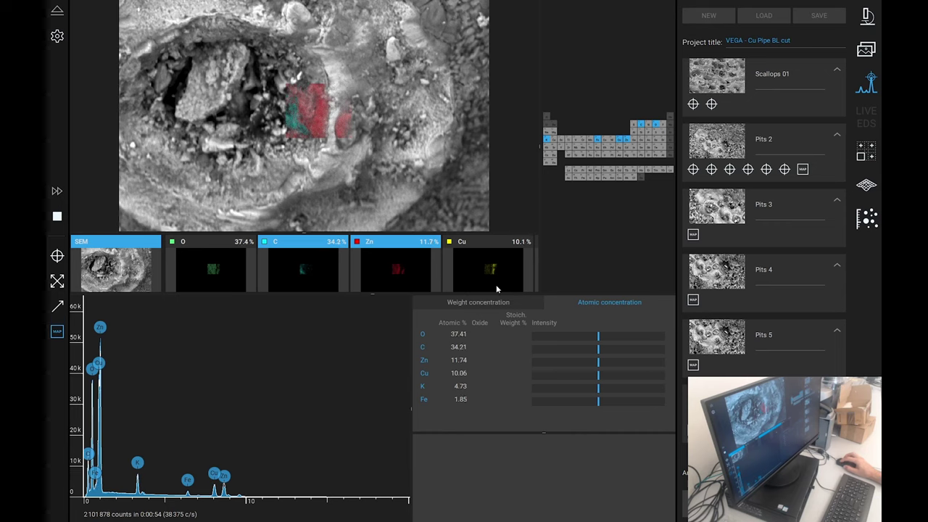
pyautogui.moveTo(380, 290)
pyautogui.moveTo(382, 292); pyautogui.dragTo(520, 289)
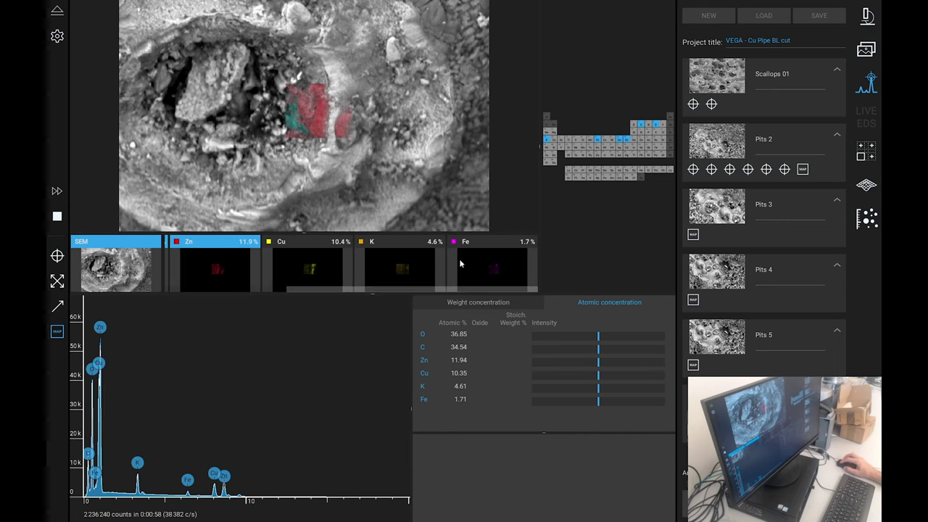
pyautogui.keyDown('shift'); pyautogui.click(418, 272); pyautogui.keyUp('shift')
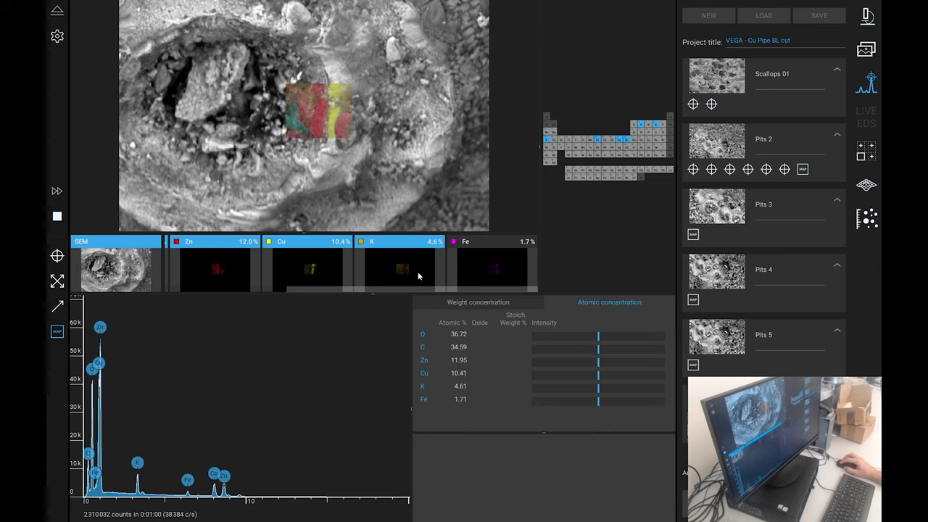
pyautogui.click(391, 282)
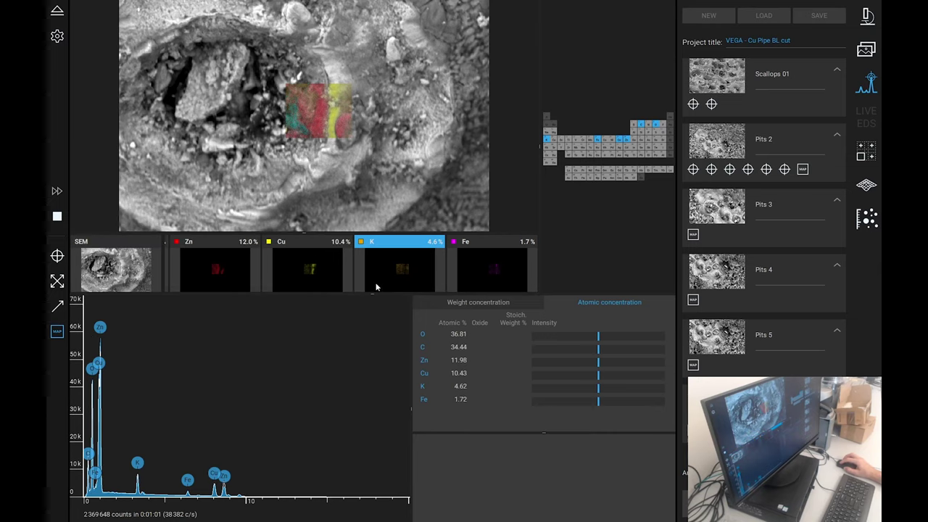
pyautogui.click(304, 272)
pyautogui.click(384, 275)
pyautogui.click(277, 271)
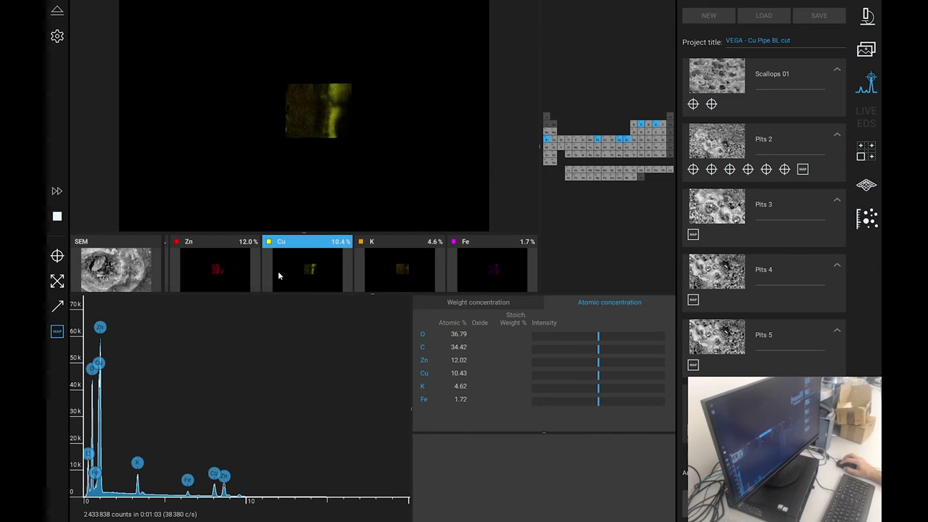
pyautogui.keyDown('shift'); pyautogui.click(245, 277); pyautogui.keyUp('shift')
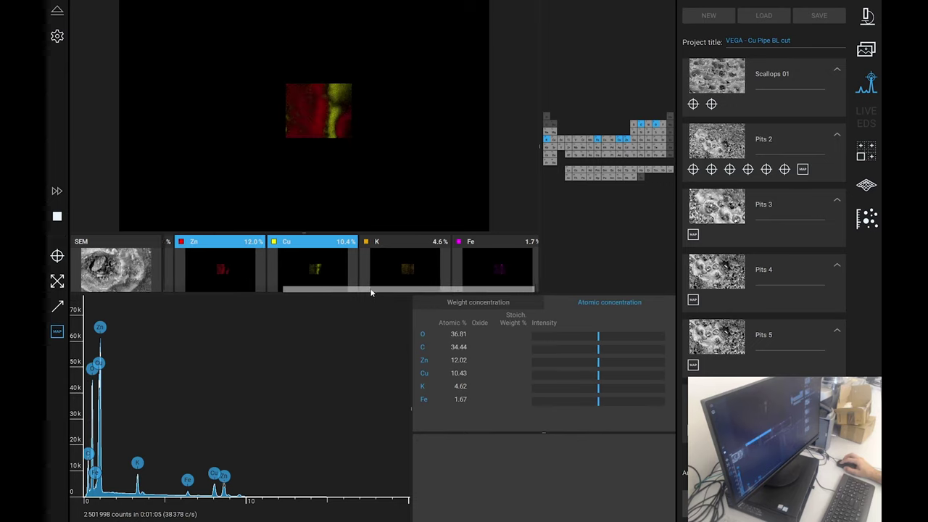
# Add O and C to the composite, overlay it on the SEM image, and add Fe.
pyautogui.moveTo(363, 293); pyautogui.dragTo(243, 305)
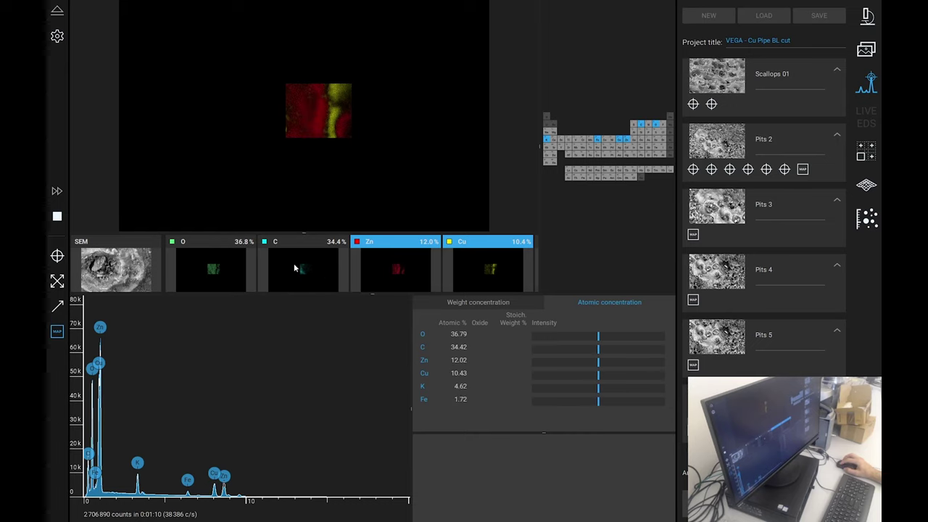
pyautogui.click(271, 279)
pyautogui.click(159, 274)
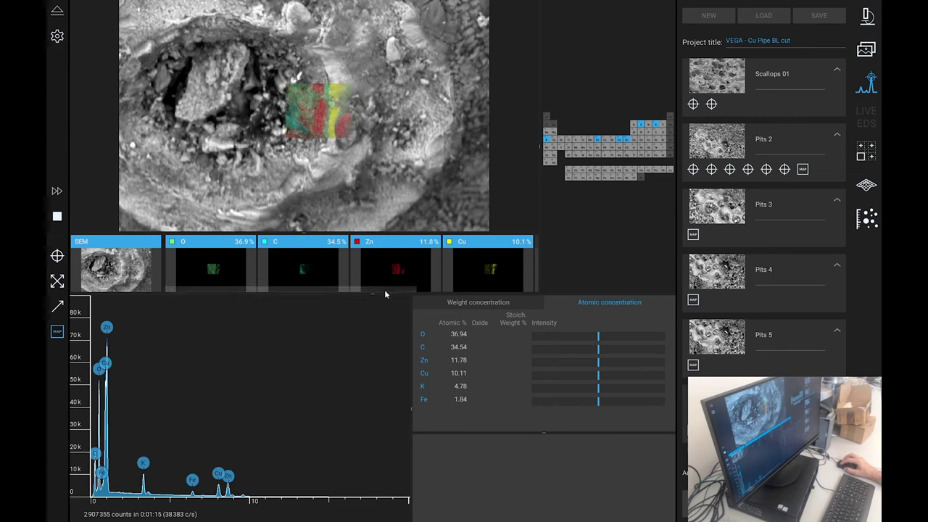
pyautogui.moveTo(383, 294); pyautogui.dragTo(545, 291)
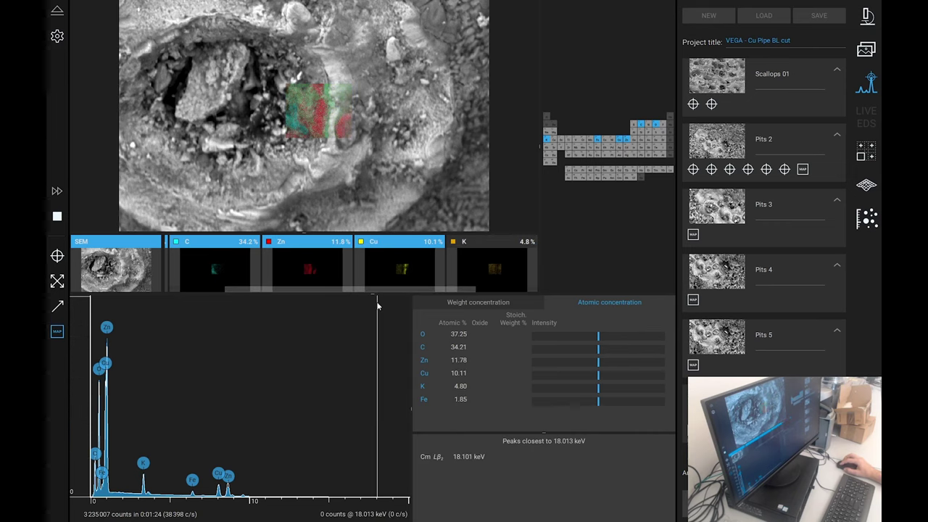
pyautogui.click(390, 288)
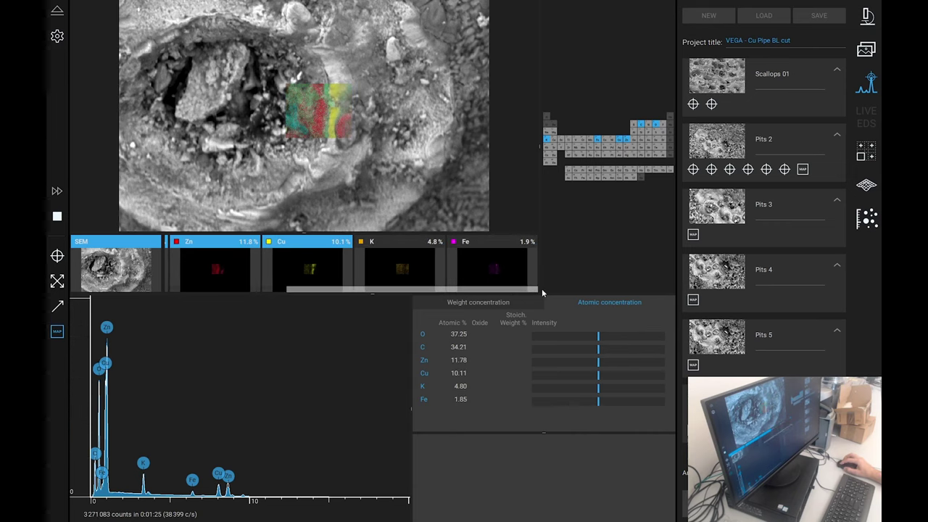
pyautogui.click(502, 272)
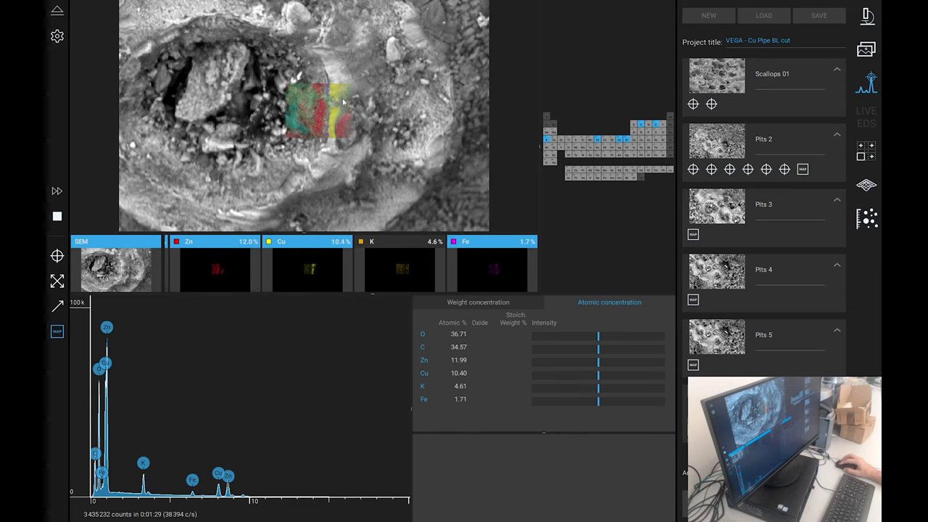
pyautogui.scroll(5, 330, 112)
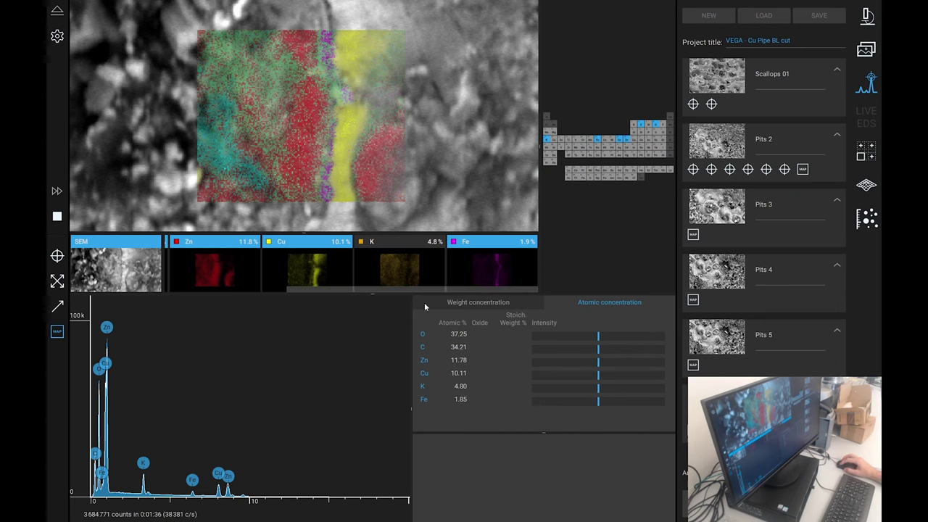
# Hide Zn and compare the Fe and Cu maps, ending with Cu overlaid on Fe.
pyautogui.click(217, 278)
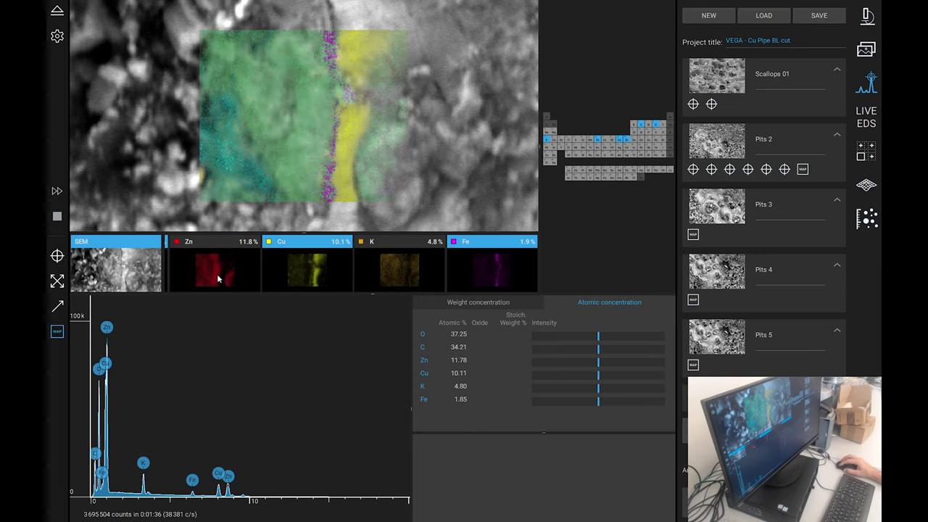
pyautogui.click(483, 282)
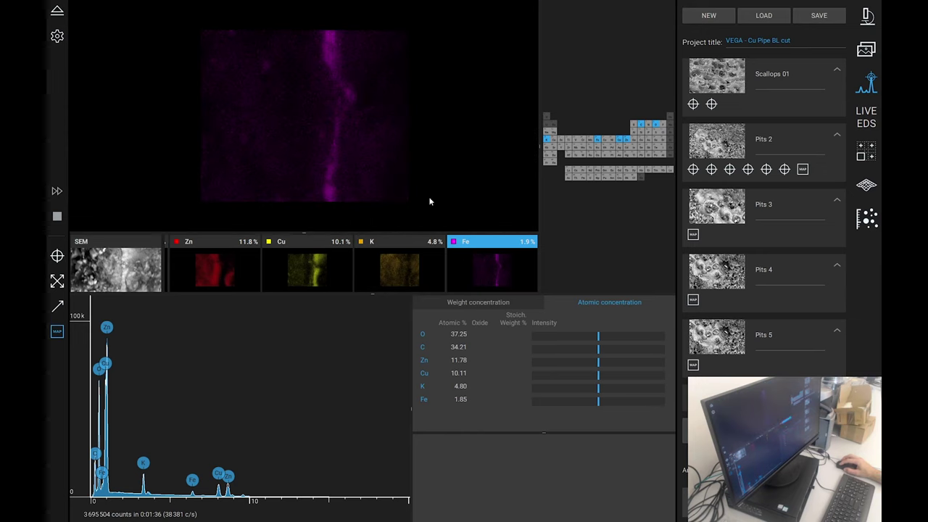
pyautogui.click(331, 276)
pyautogui.click(479, 283)
pyautogui.click(326, 285)
pyautogui.click(493, 279)
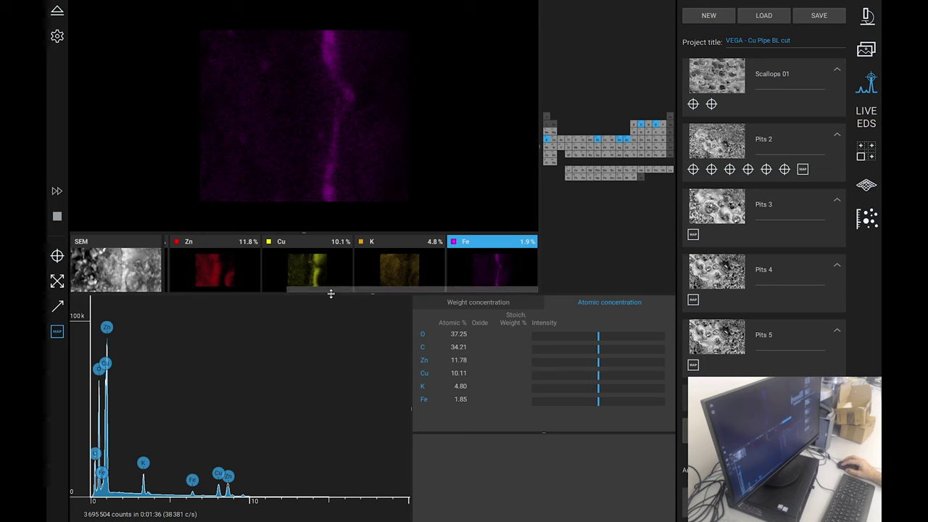
pyautogui.click(317, 275)
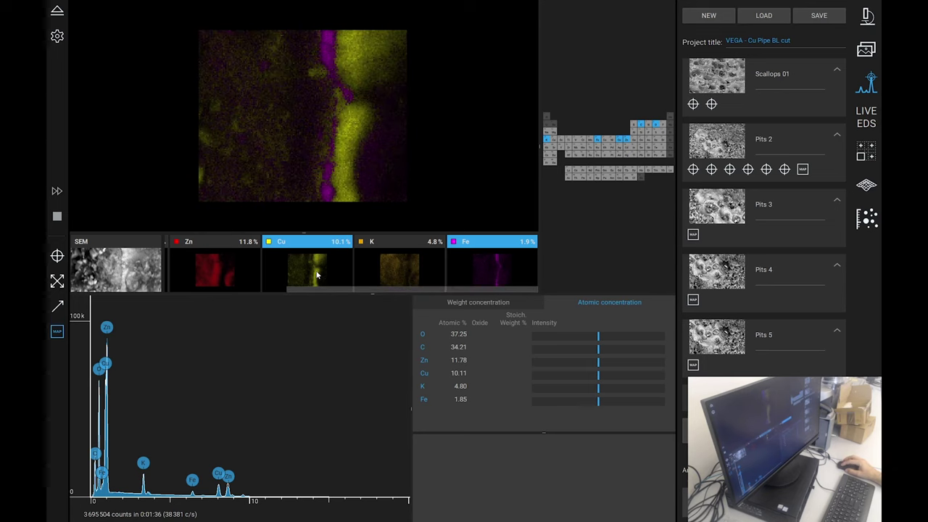
pyautogui.moveTo(470, 289); pyautogui.dragTo(362, 297)
# Add the carbon layer, leave Zn and O off, and show the SEM image underneath.
pyautogui.click(374, 277)
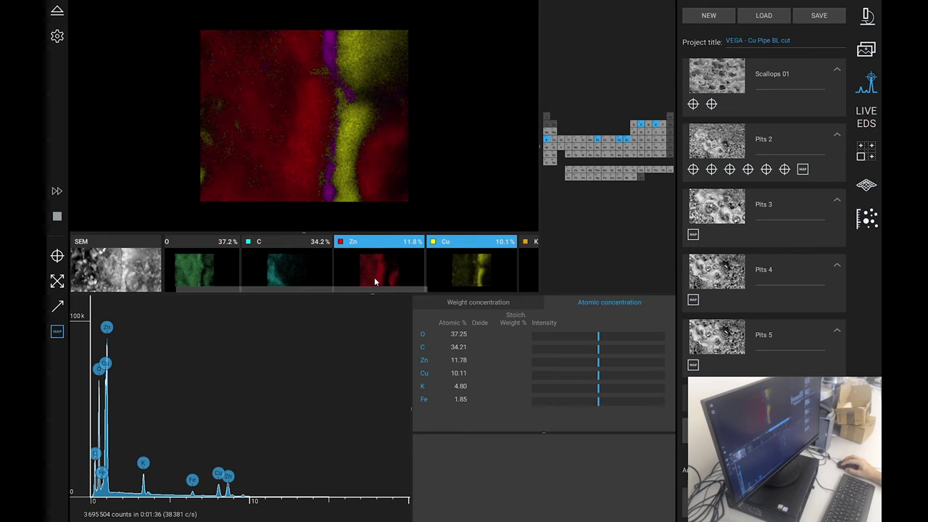
pyautogui.click(375, 277)
pyautogui.click(375, 277)
pyautogui.click(374, 277)
pyautogui.click(294, 282)
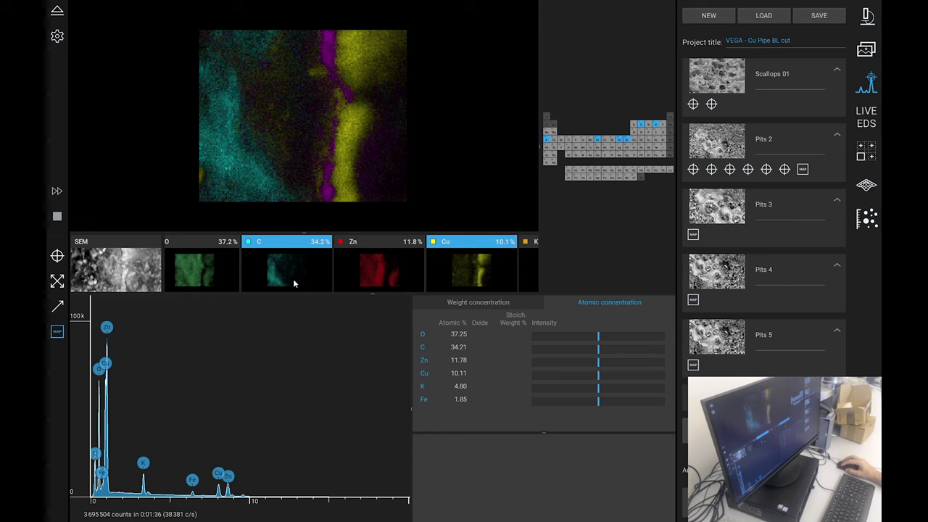
pyautogui.click(213, 281)
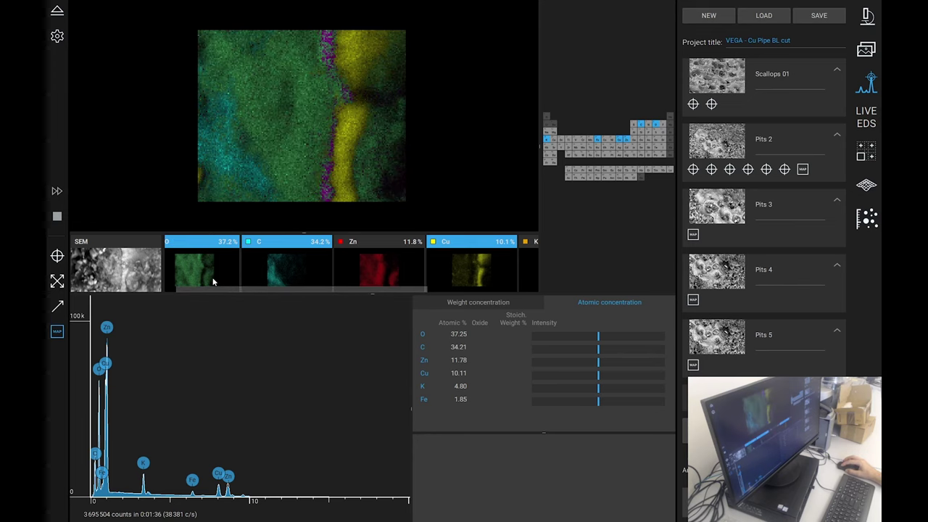
pyautogui.click(212, 281)
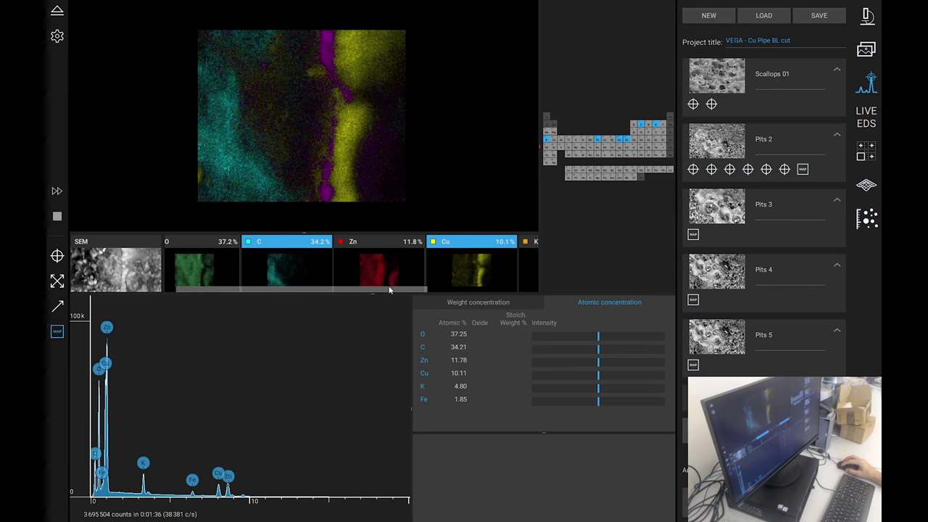
pyautogui.moveTo(395, 288); pyautogui.dragTo(578, 283)
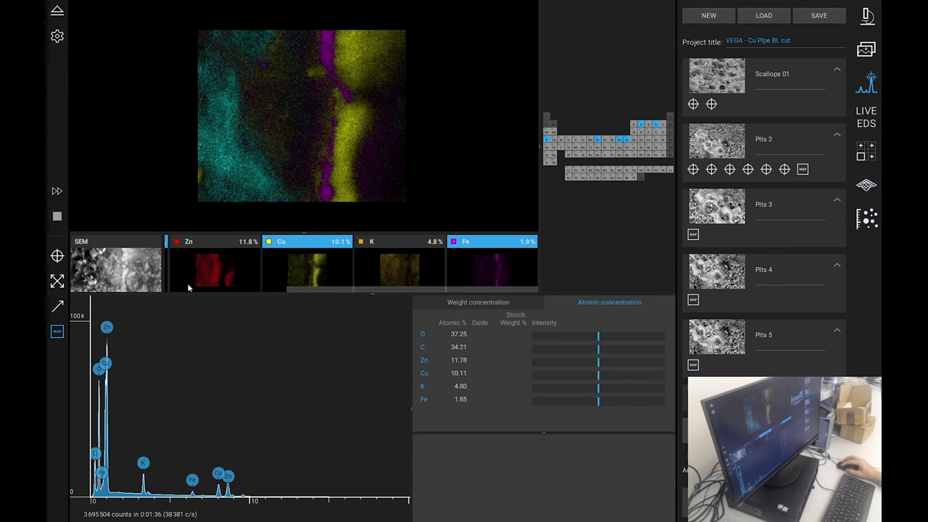
pyautogui.click(92, 267)
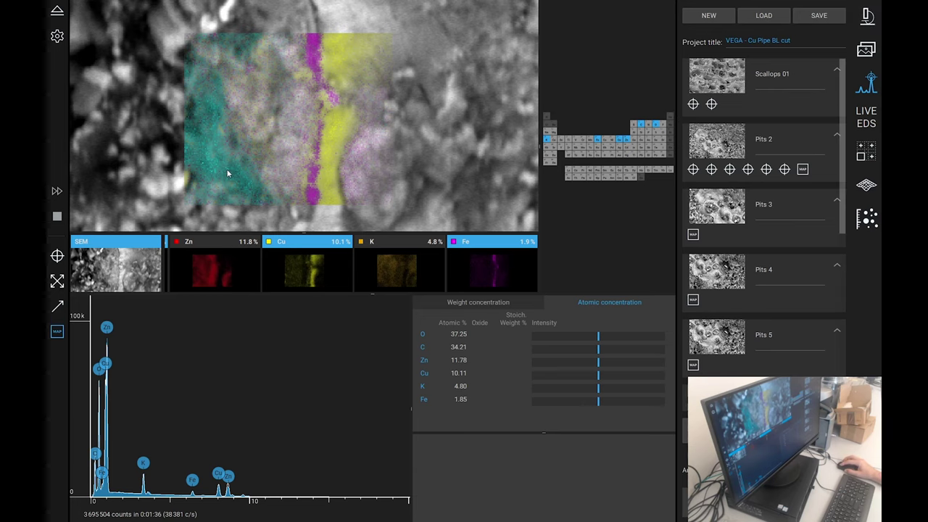
# Return to live imaging and zoom out to 490× on the nodular deposit around the pit.
pyautogui.click(867, 20)
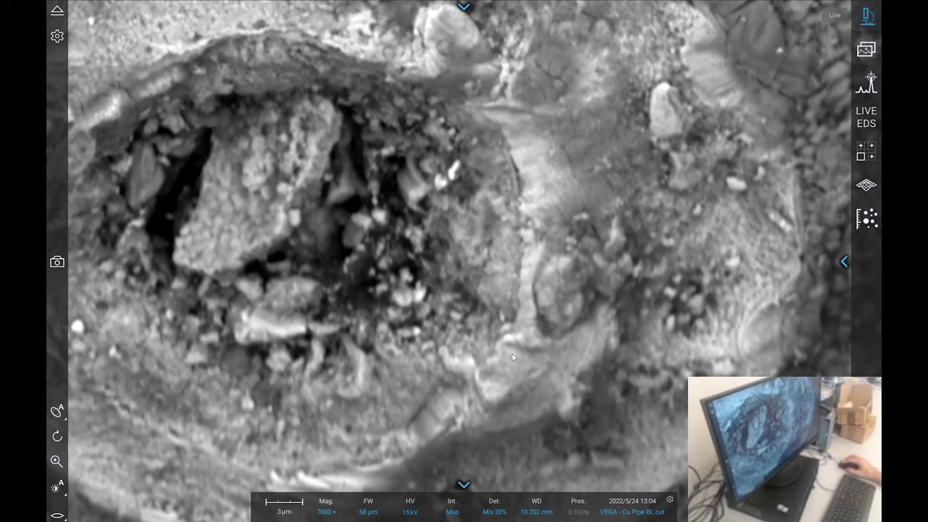
pyautogui.scroll(-3, 397, 283)
pyautogui.scroll(-2, 397, 283)
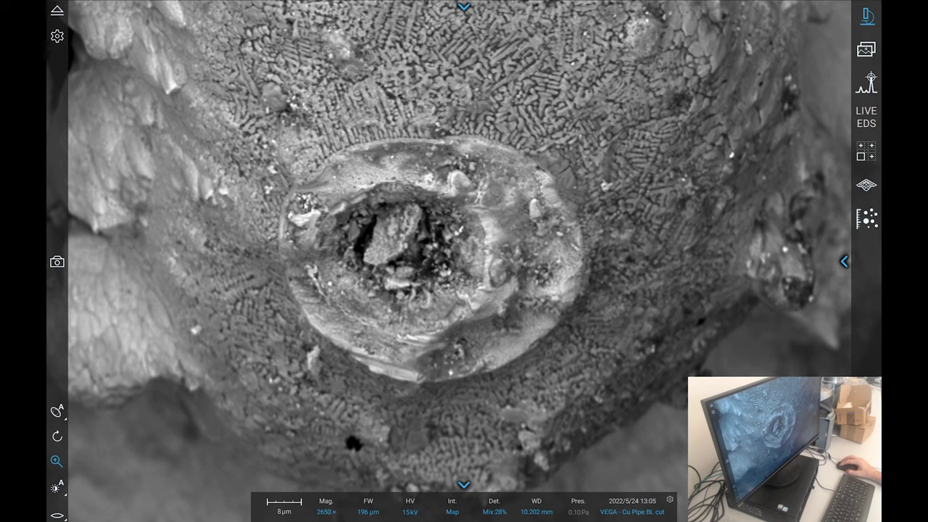
pyautogui.scroll(-5, 561, 245)
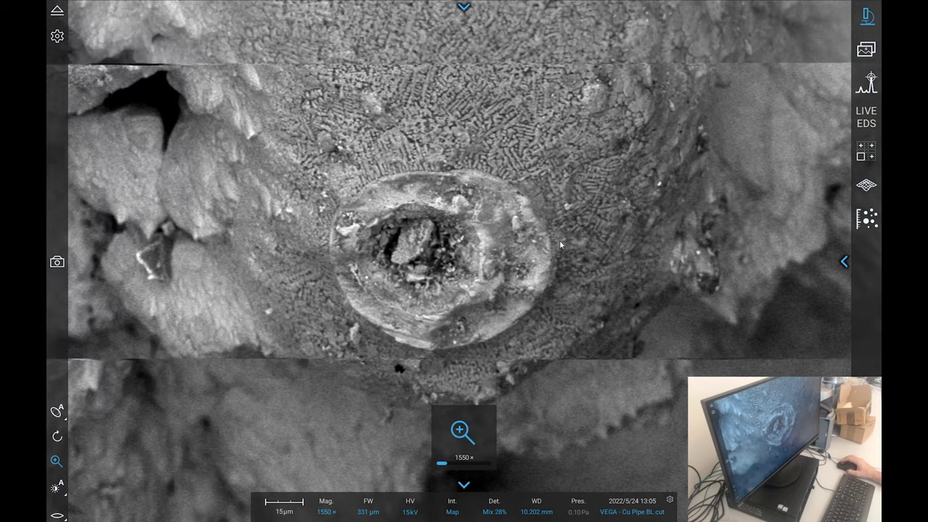
pyautogui.scroll(-1, 560, 245)
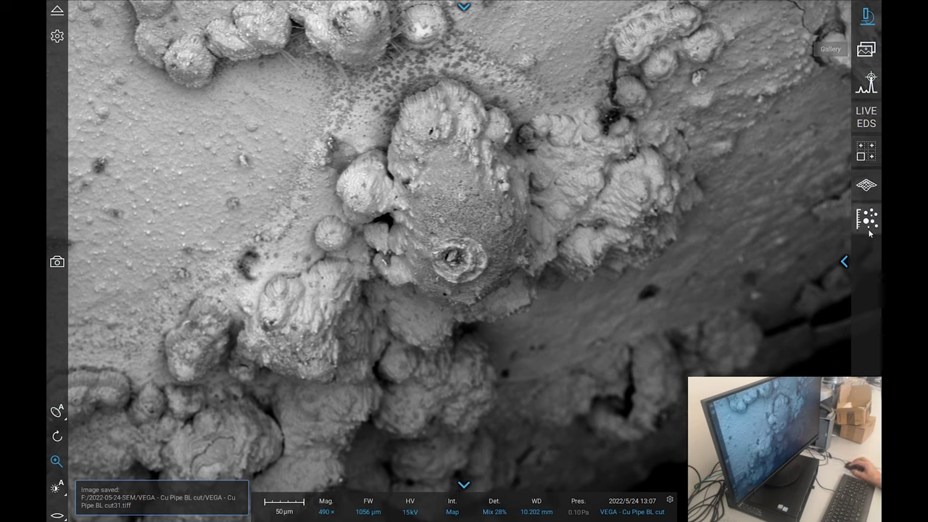
# Open the stage navigator and save a NavCam photo of the holder as VEGA - Cu Pipe BL cut32.tiff.
pyautogui.click(845, 263)
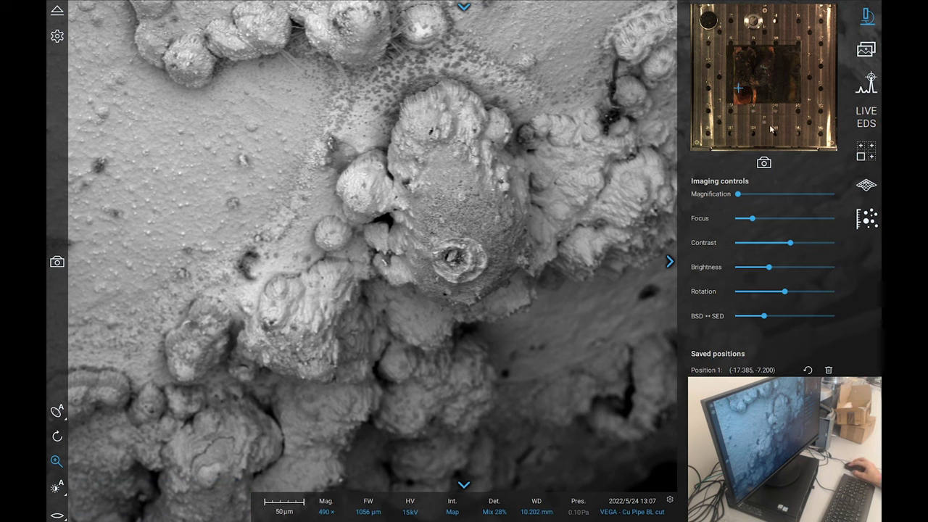
pyautogui.click(764, 162)
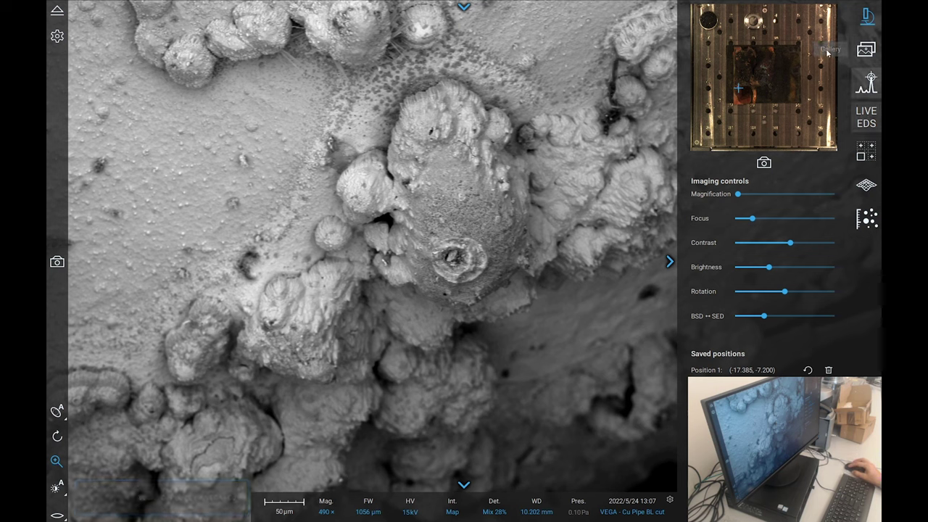
# Browse gallery images cut29 and cut28 with an enlarged preview, settling on cut30 at 11500×.
pyautogui.click(870, 53)
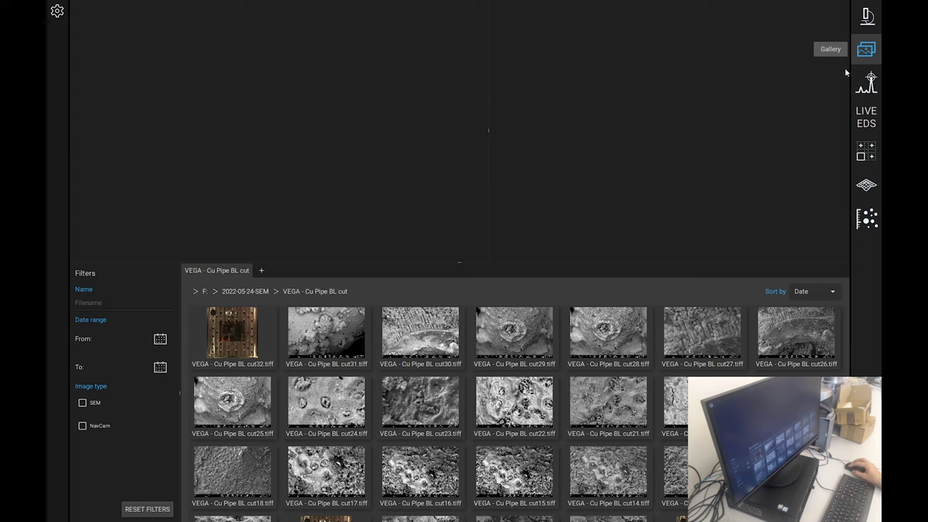
pyautogui.click(517, 335)
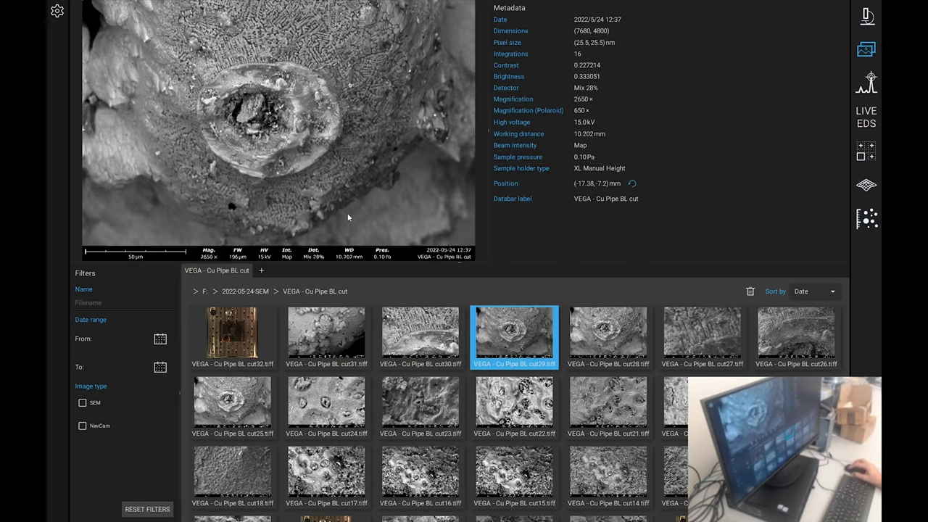
pyautogui.moveTo(518, 259); pyautogui.dragTo(519, 303)
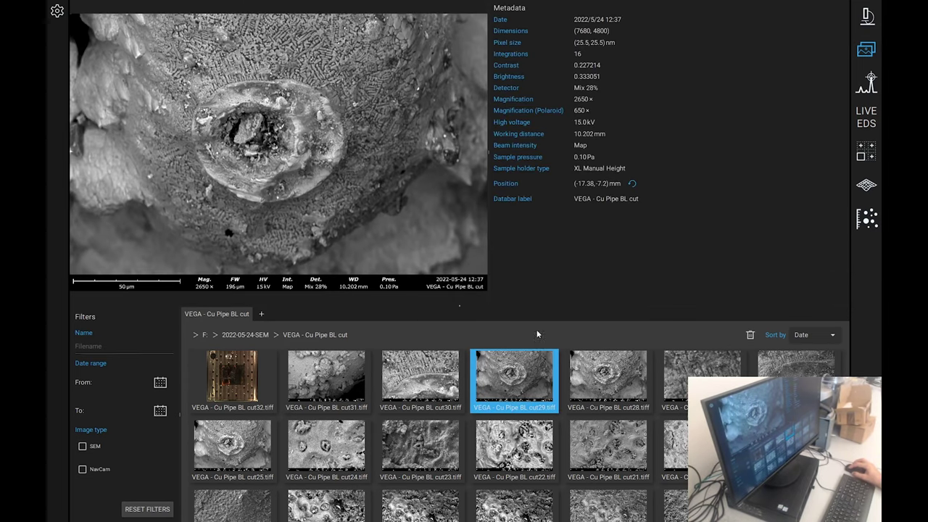
pyautogui.click(606, 377)
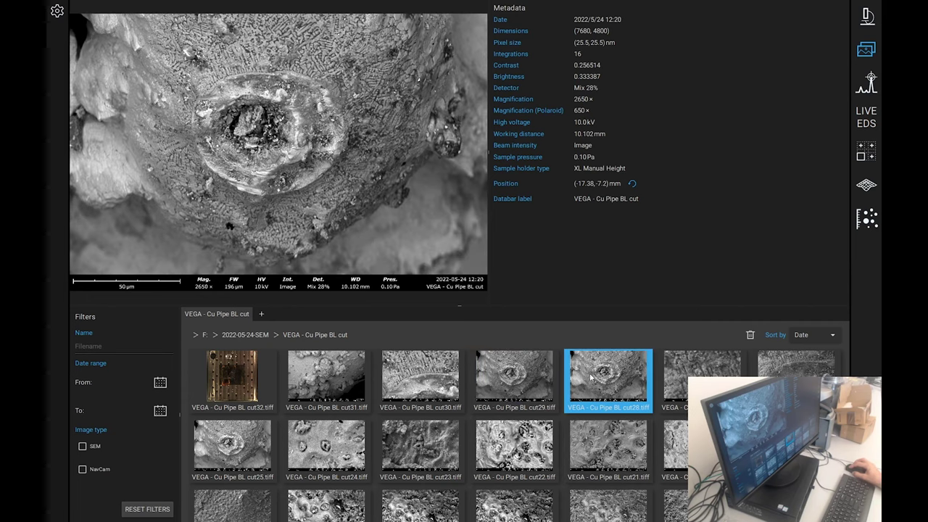
pyautogui.press('Left')
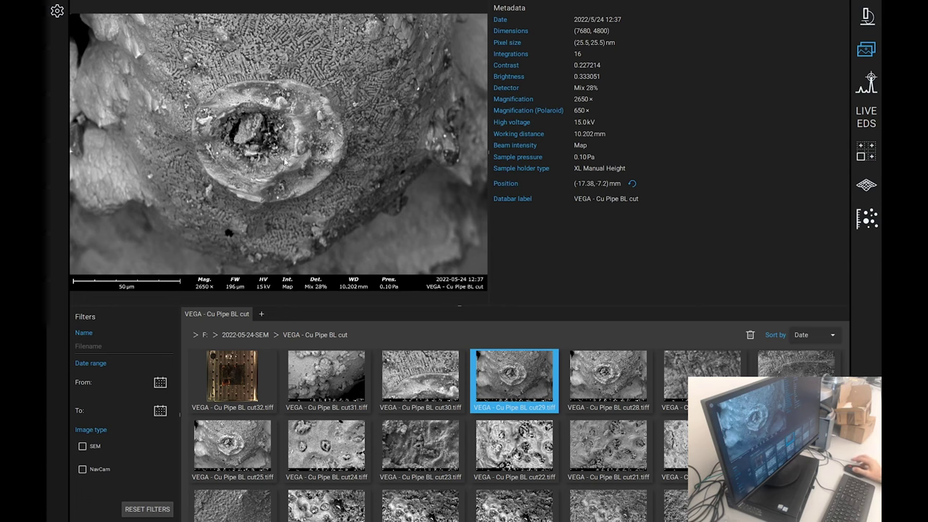
pyautogui.click(419, 373)
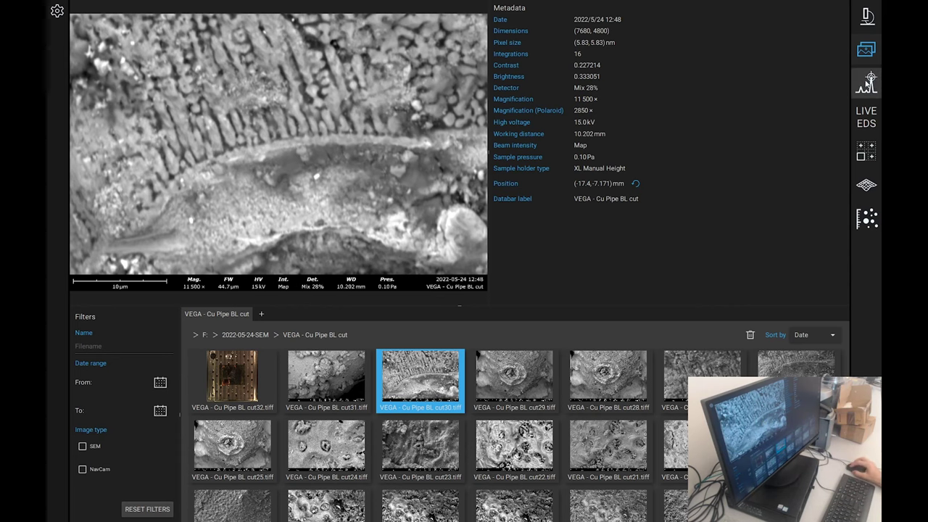
# View cut30 enlarged from the EDS gallery, then return to live microscope imaging.
pyautogui.click(868, 85)
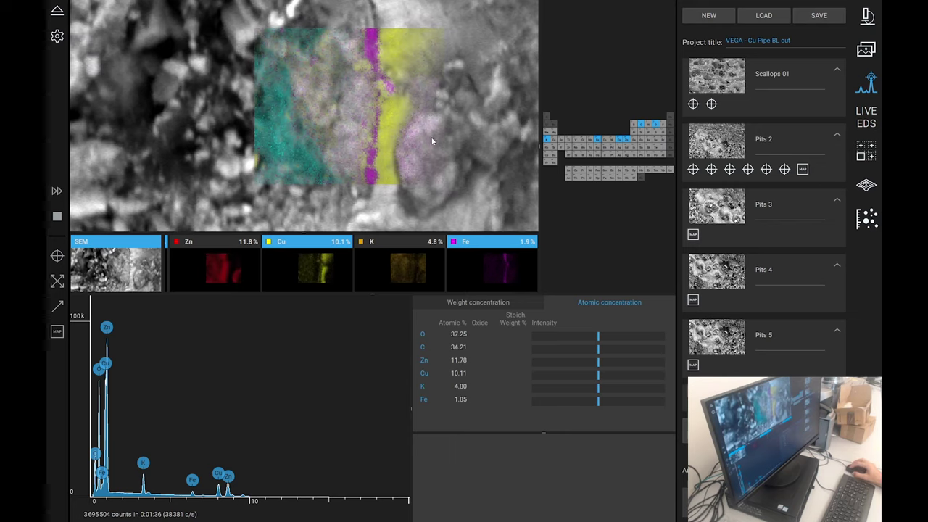
pyautogui.click(867, 49)
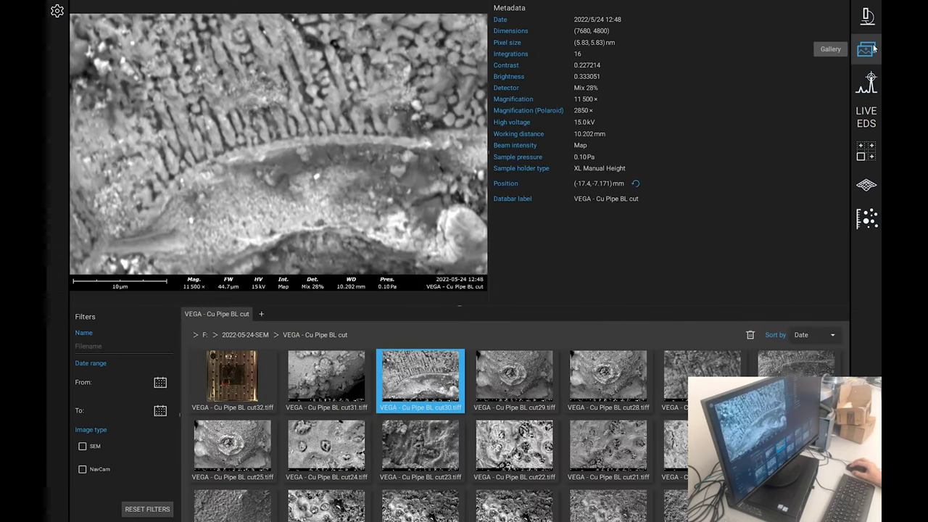
pyautogui.doubleClick(299, 137)
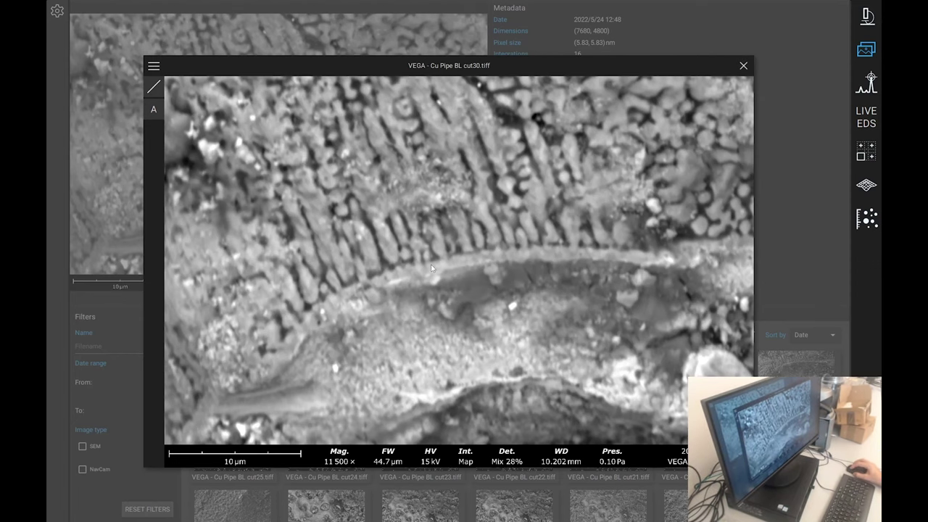
pyautogui.click(744, 66)
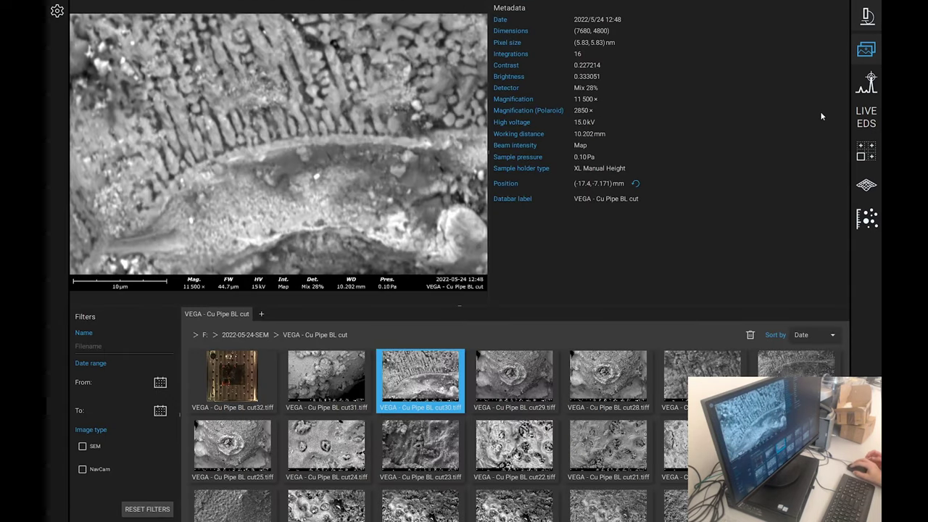
pyautogui.click(867, 15)
pyautogui.scroll(5, 495, 261)
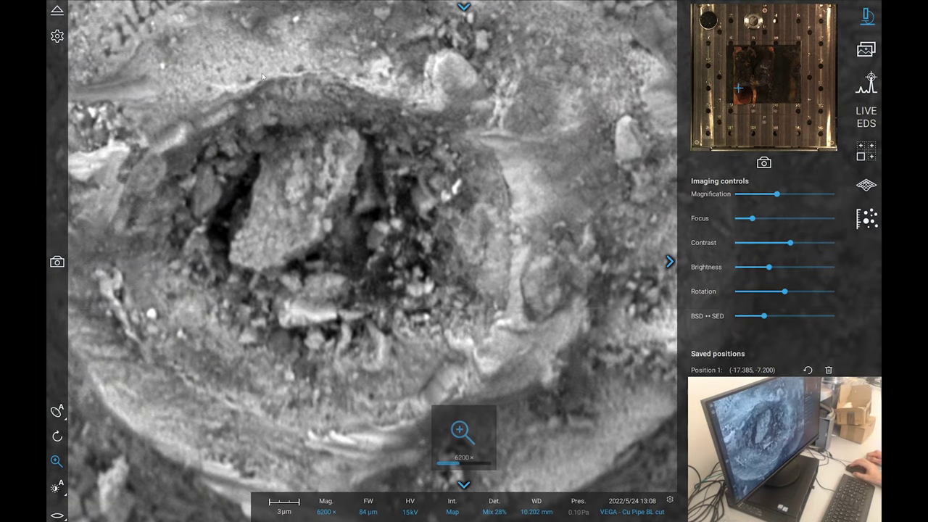
pyautogui.scroll(-1, 264, 76)
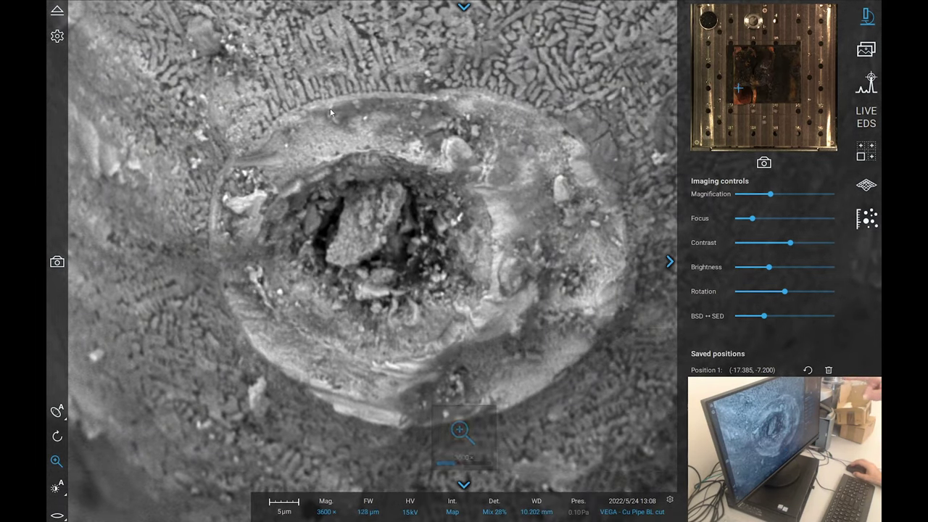
pyautogui.scroll(1, 248, 51)
pyautogui.scroll(1, 258, 59)
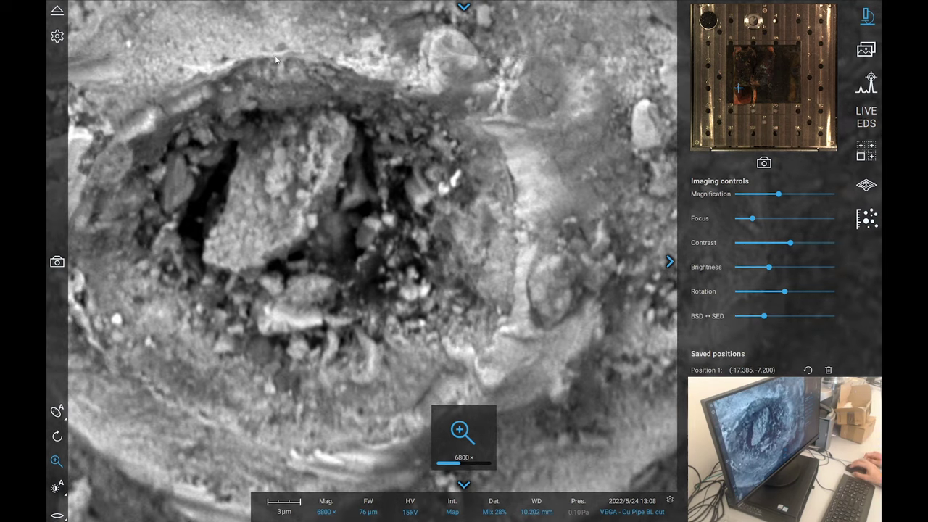
pyautogui.scroll(-1, 269, 69)
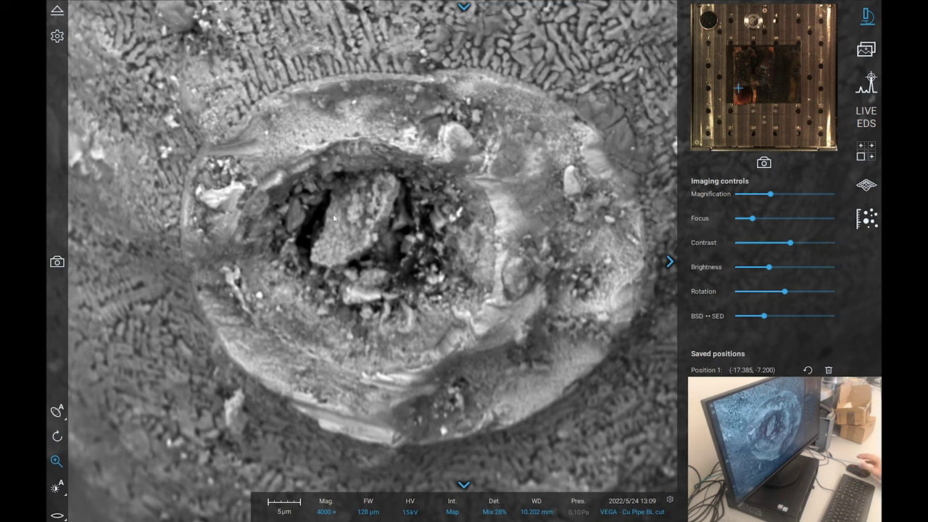
# Overlay iron, copper, zinc and carbon layers on the pit-interior element map.
pyautogui.click(871, 82)
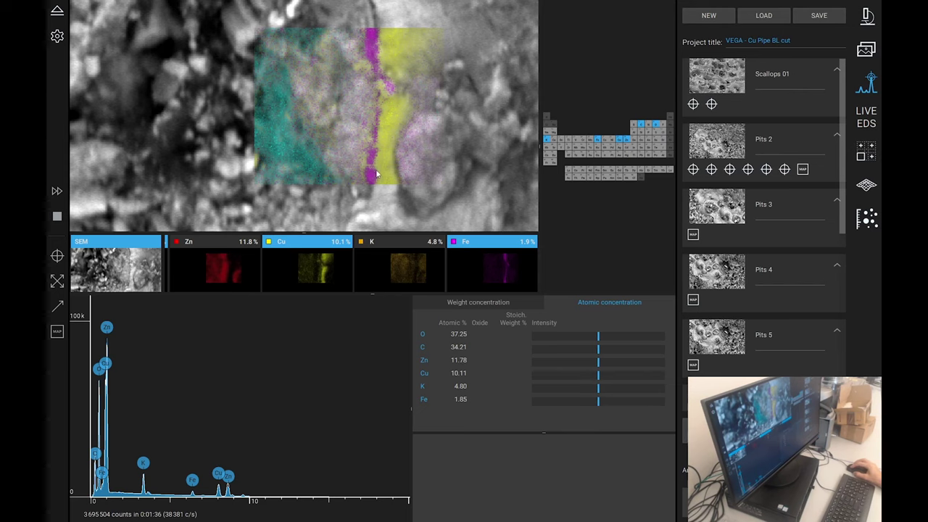
pyautogui.click(337, 272)
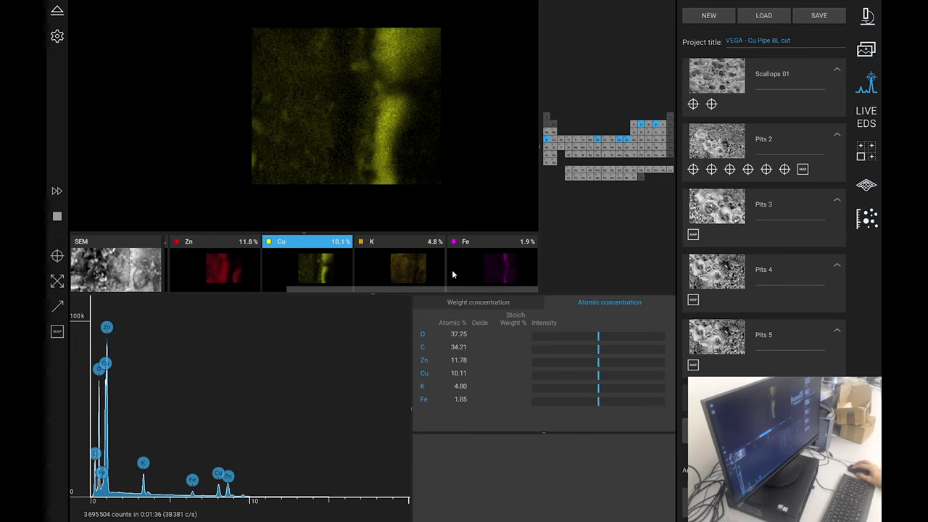
pyautogui.click(475, 274)
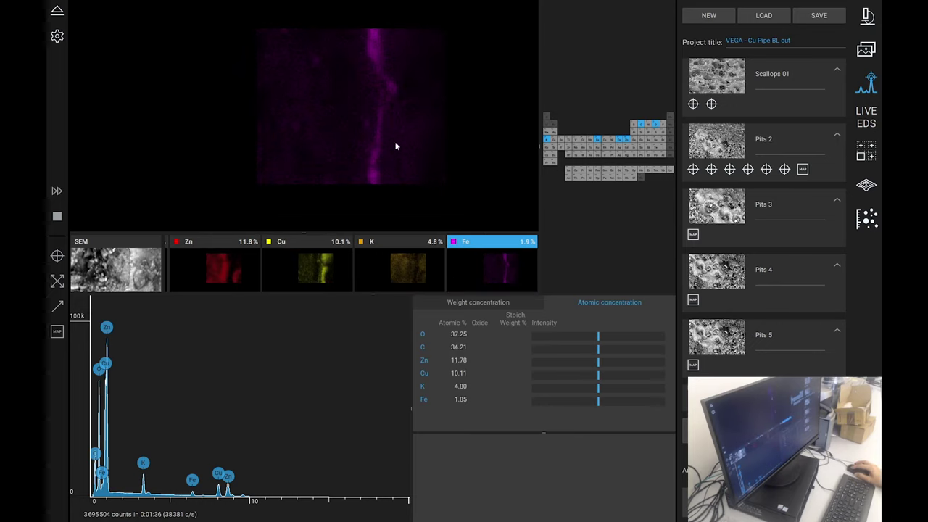
pyautogui.click(324, 279)
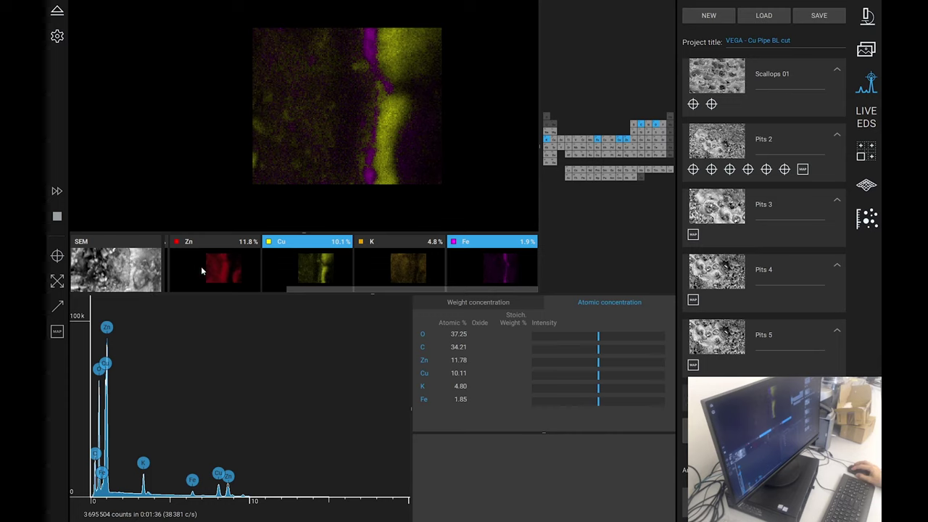
pyautogui.click(223, 280)
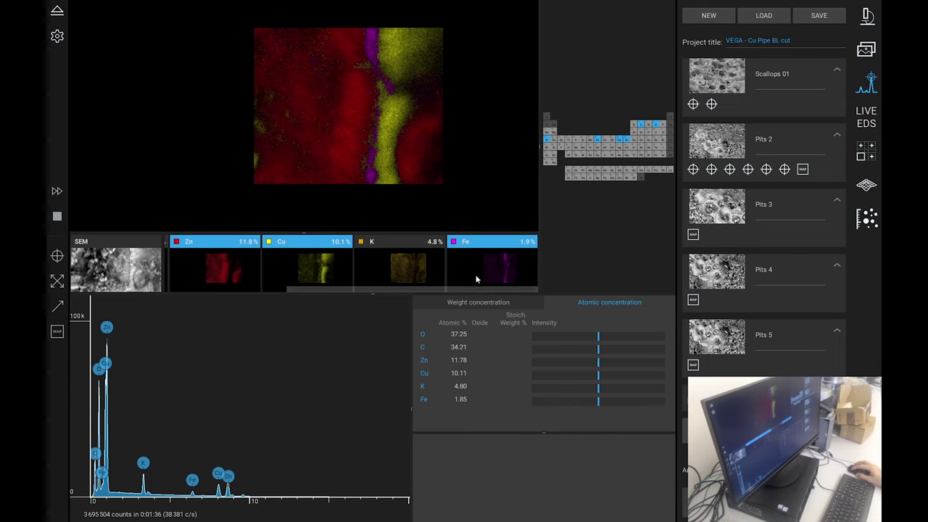
pyautogui.moveTo(314, 296); pyautogui.dragTo(173, 305)
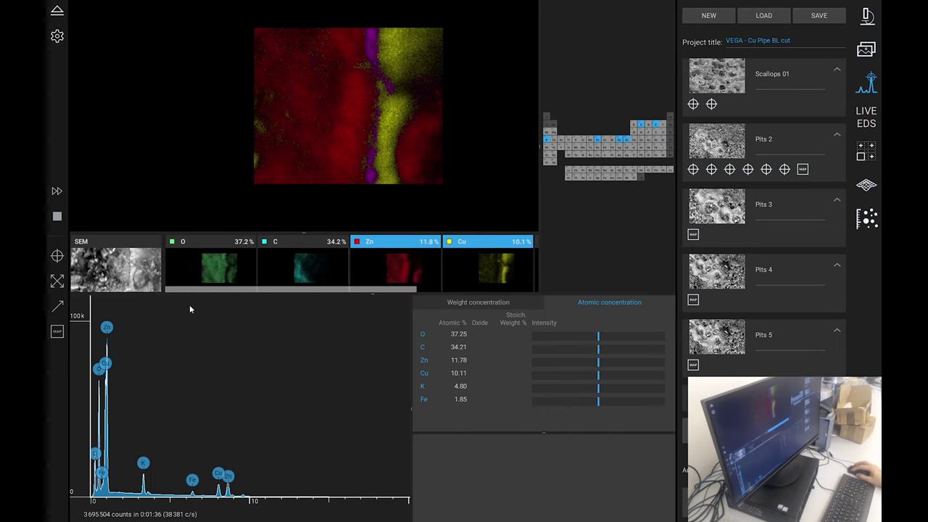
pyautogui.click(309, 274)
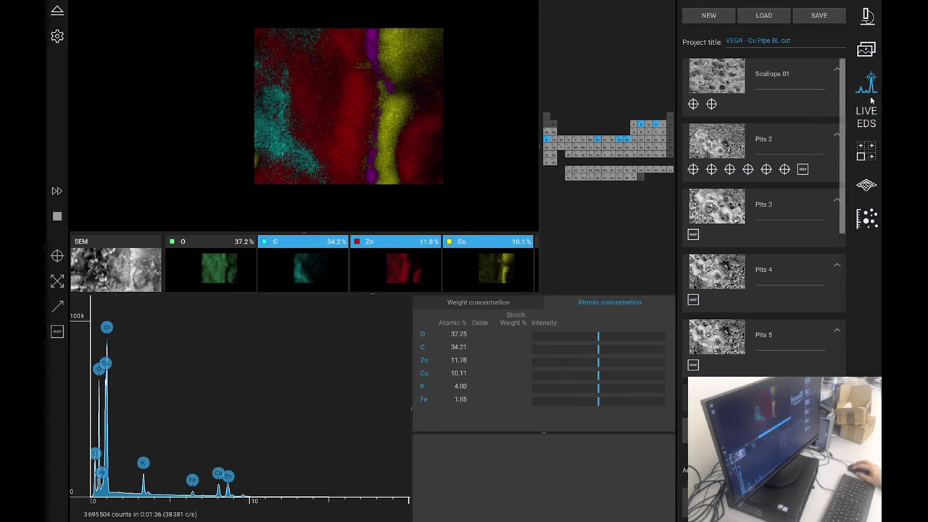
pyautogui.scroll(-10, 705, 316)
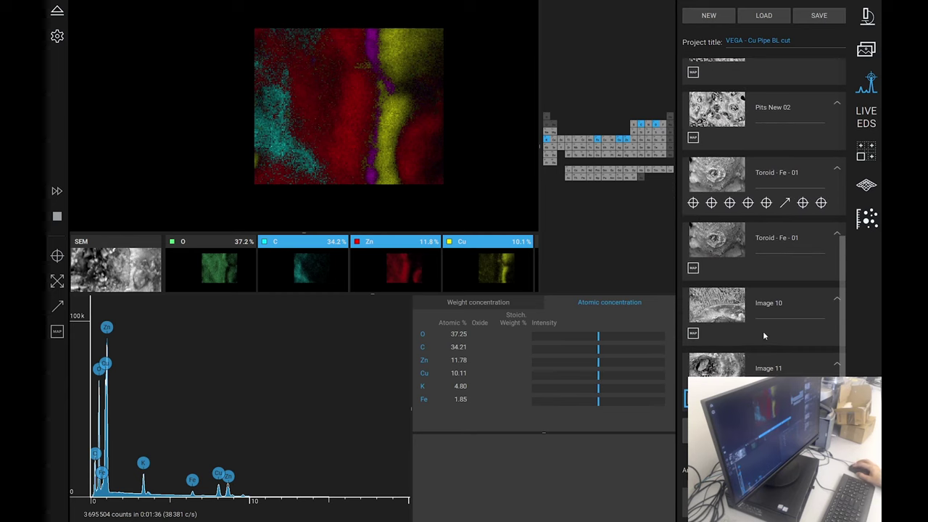
# Load Image 10's dendrite-rim element map with Fe and Cu overlaid.
pyautogui.click(704, 316)
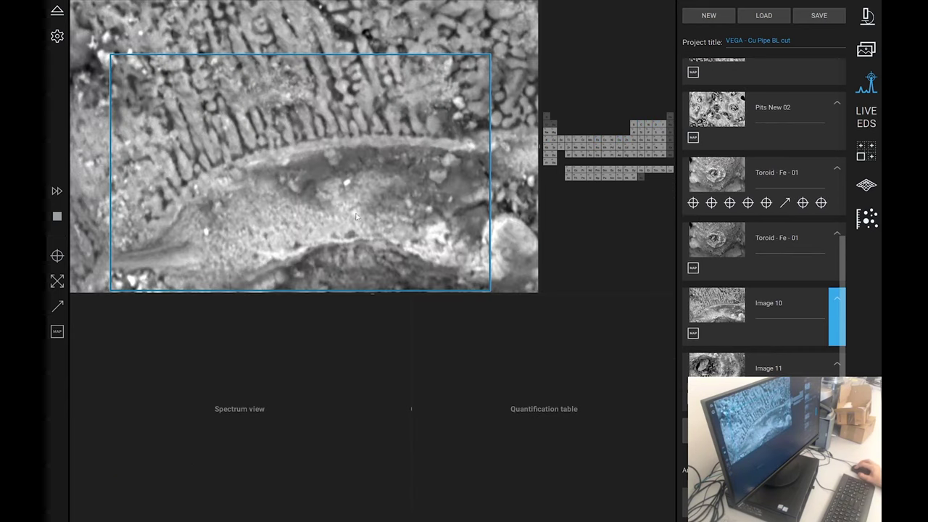
pyautogui.click(694, 333)
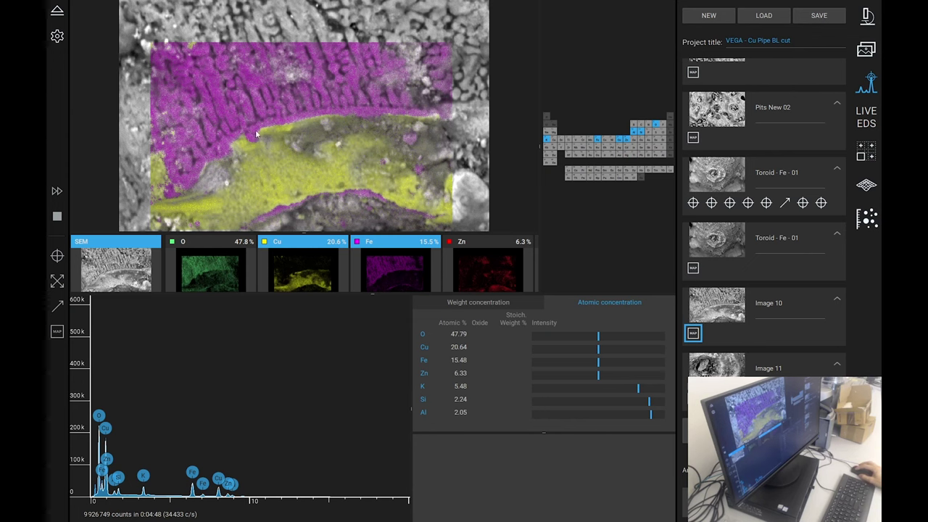
# Try oxygen, silicon and aluminium layers on Image 10's map and hide the SEM background.
pyautogui.click(216, 272)
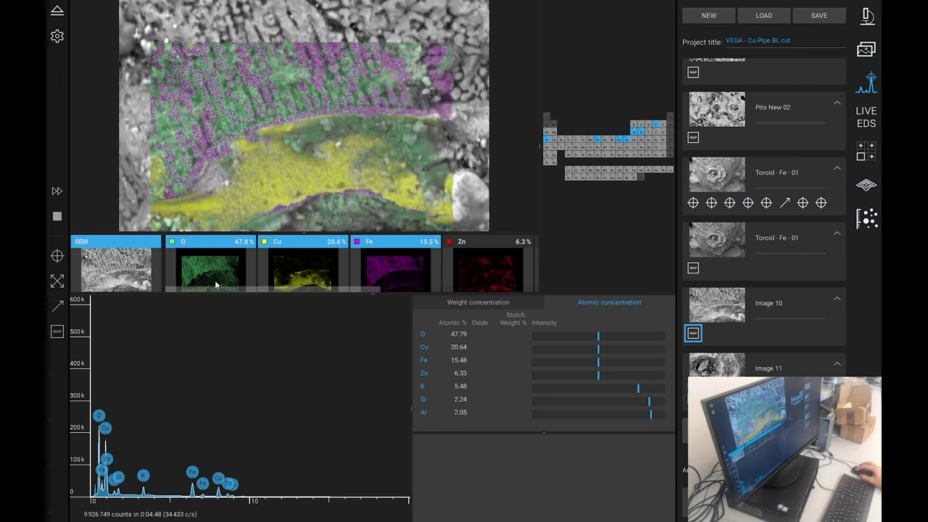
pyautogui.click(215, 273)
pyautogui.moveTo(356, 290); pyautogui.dragTo(512, 292)
pyautogui.click(414, 272)
pyautogui.click(414, 273)
pyautogui.click(491, 273)
pyautogui.click(488, 270)
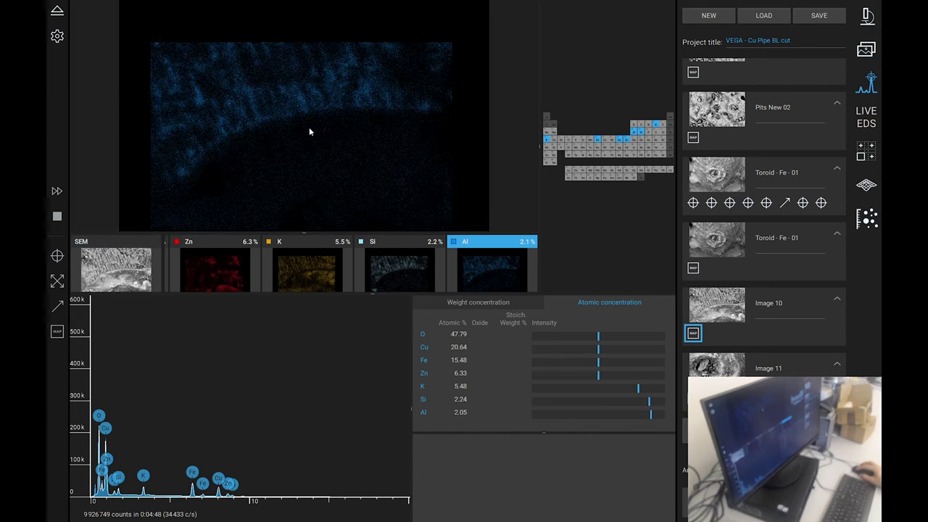
# Settle on the silicon distribution with iron overlaid in magenta.
pyautogui.press('Left')
pyautogui.click(464, 268)
pyautogui.click(438, 272)
pyautogui.moveTo(307, 291); pyautogui.dragTo(191, 304)
pyautogui.click(352, 285)
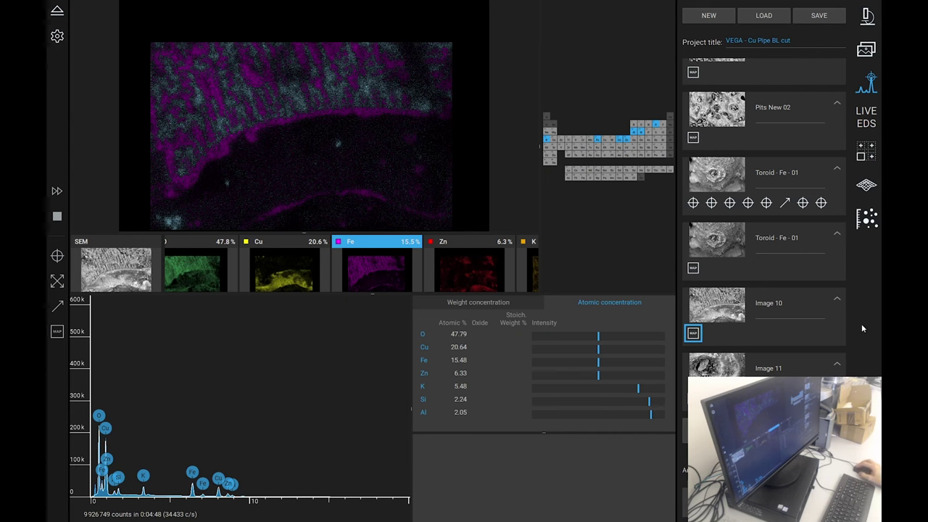
# Browse from Pits New 02 down the project list to display the Pits 5 image.
pyautogui.click(725, 108)
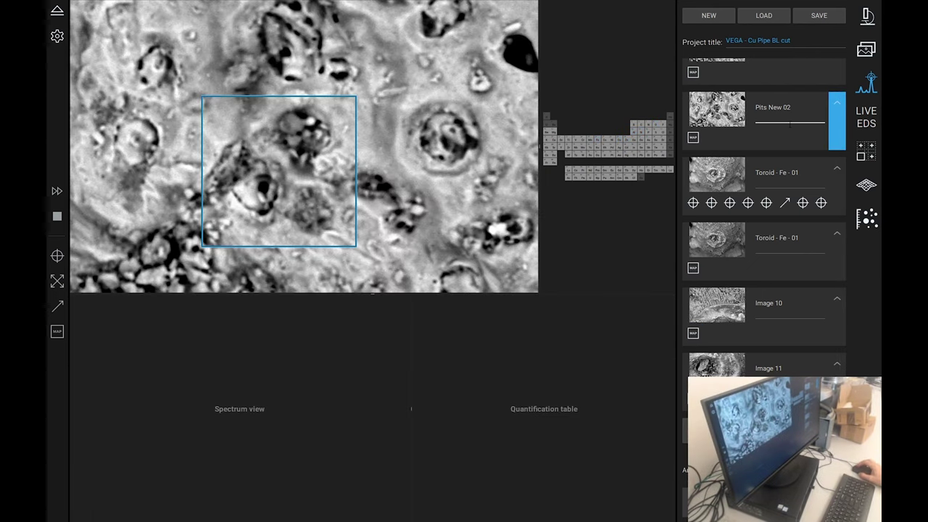
pyautogui.scroll(5, 792, 143)
pyautogui.scroll(2, 792, 143)
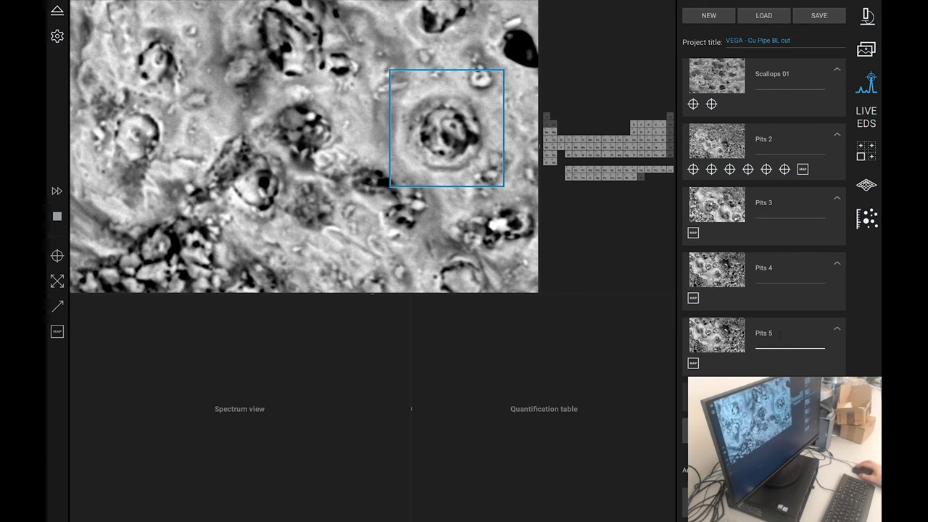
pyautogui.scroll(-2, 790, 341)
pyautogui.scroll(-1, 765, 218)
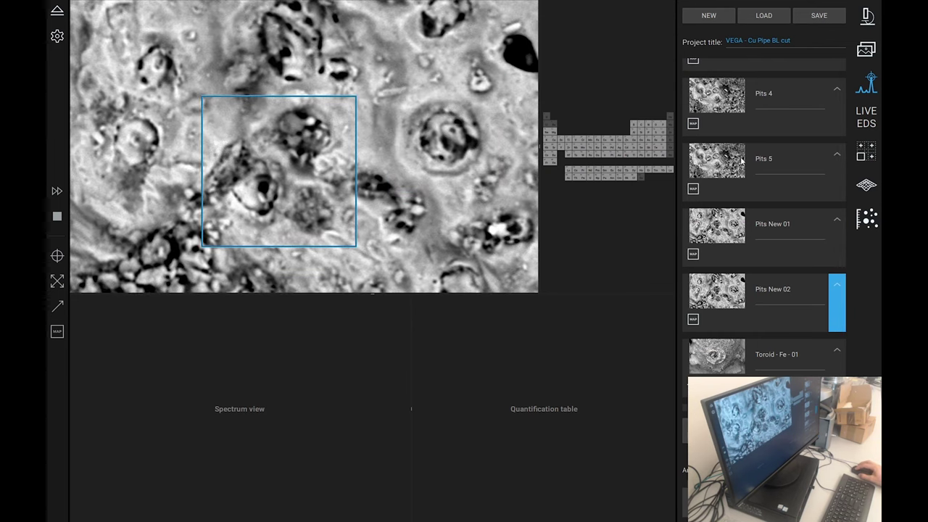
pyautogui.click(720, 176)
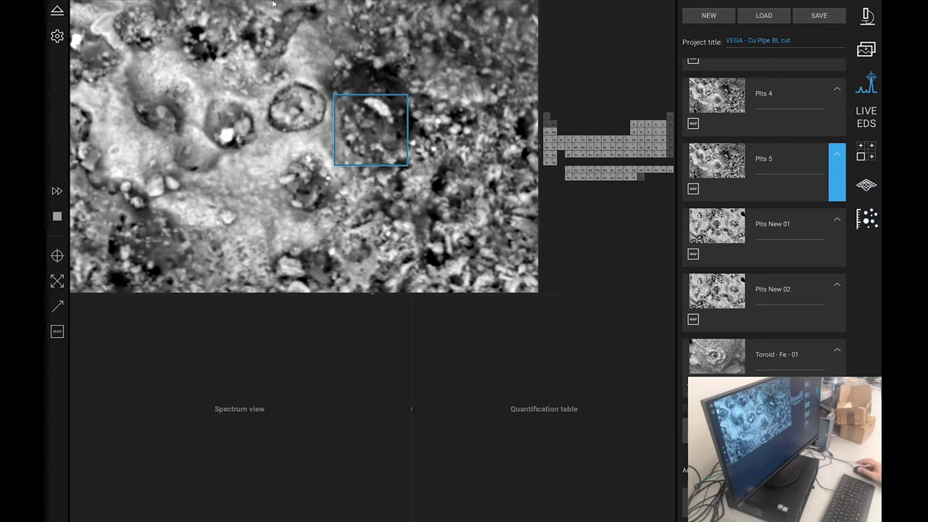
# Check Pits 2, then display Scallops 01 with its two spot markers.
pyautogui.scroll(3, 721, 132)
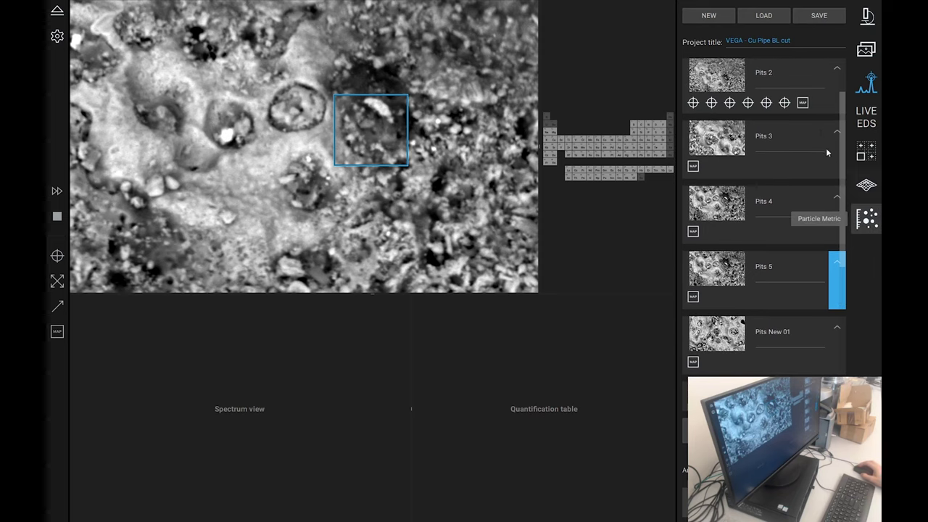
pyautogui.click(732, 89)
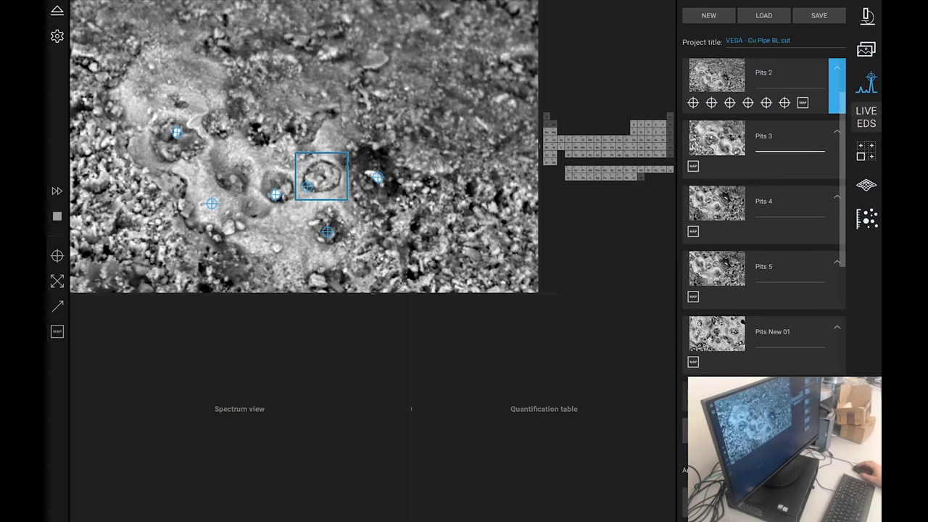
pyautogui.scroll(-5, 821, 131)
pyautogui.scroll(-3, 821, 131)
pyautogui.scroll(10, 822, 137)
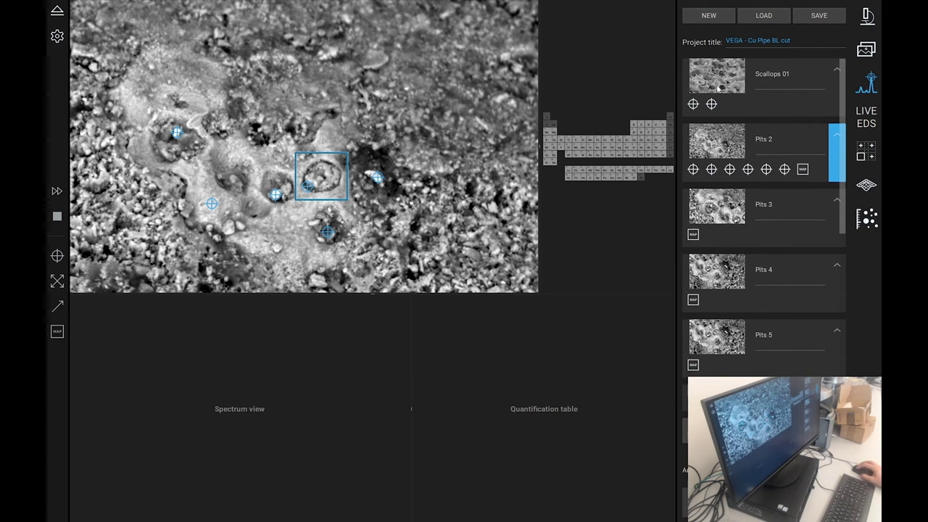
pyautogui.click(718, 88)
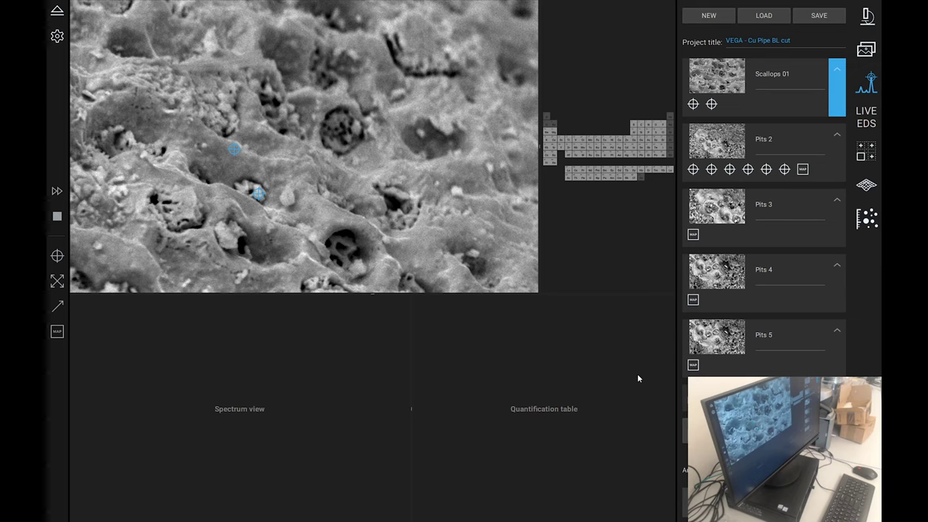
# Save the project's images and analyses as TIFF files on a black background.
pyautogui.click(817, 16)
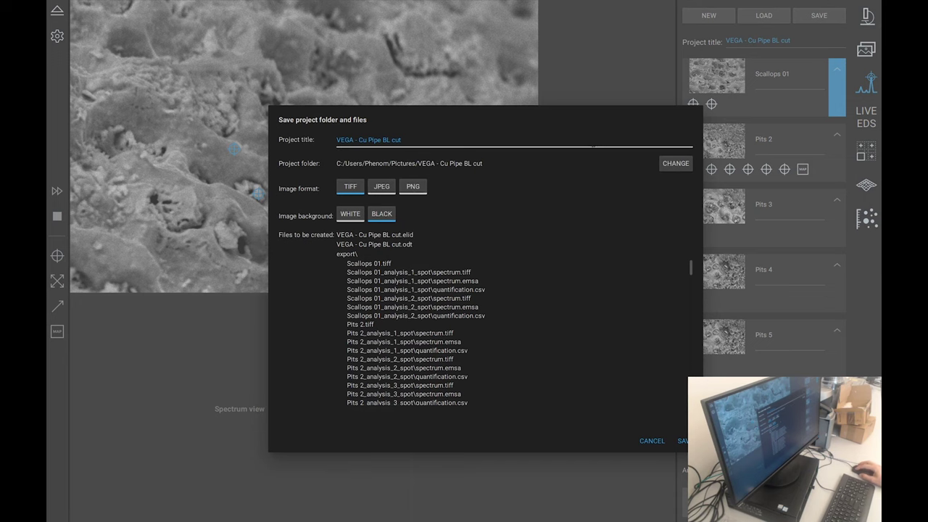
pyautogui.click(681, 441)
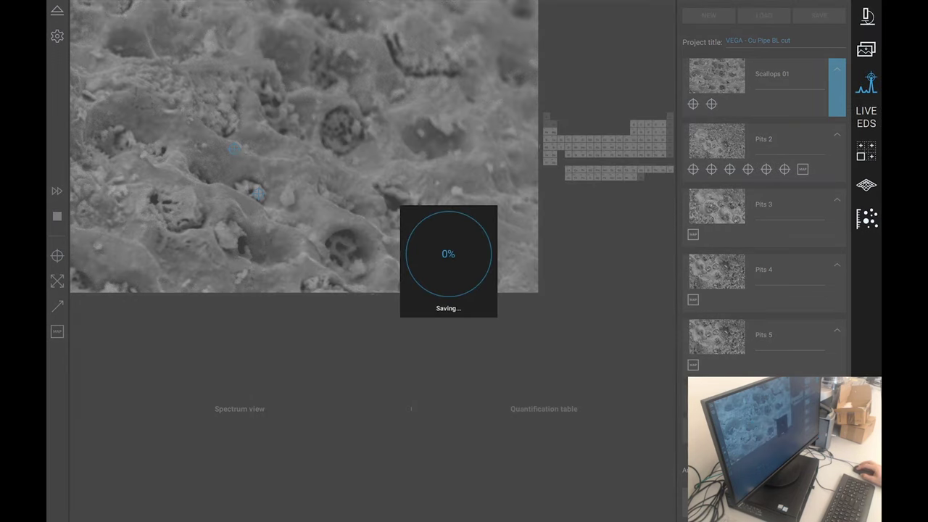